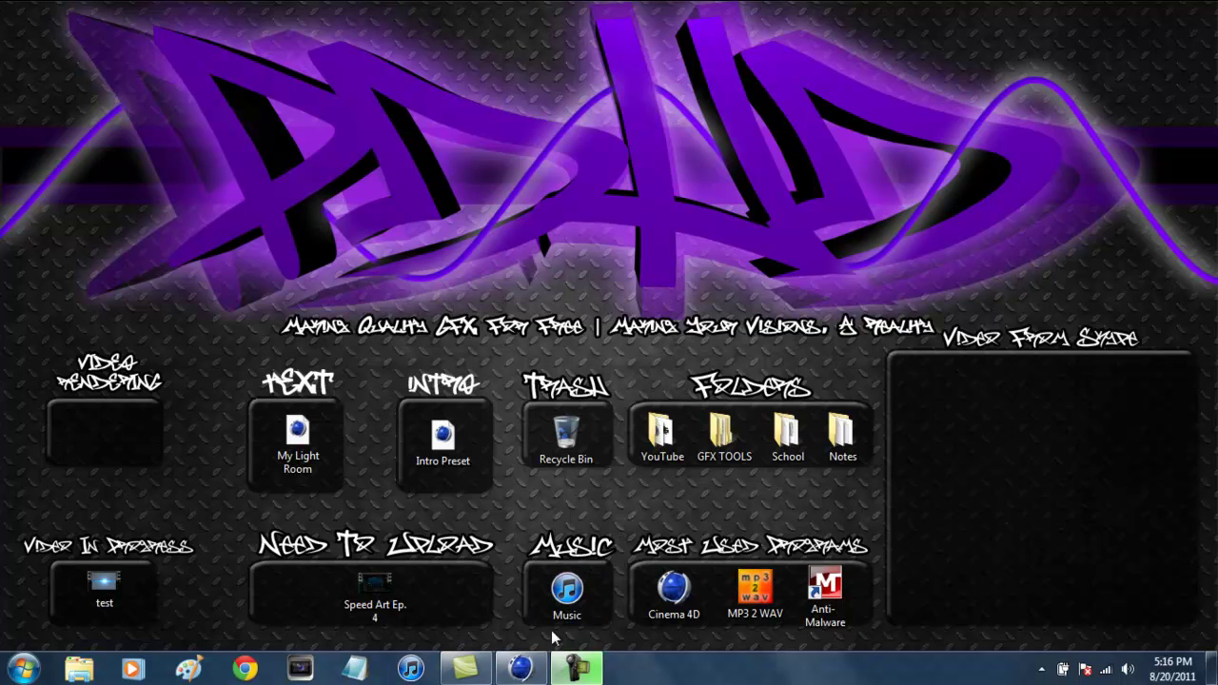
Switch to Cinema 4D and review the General and Output render settings, including render engine, size and resolution
{"action": "left_click", "coordinate": [540, 673]}
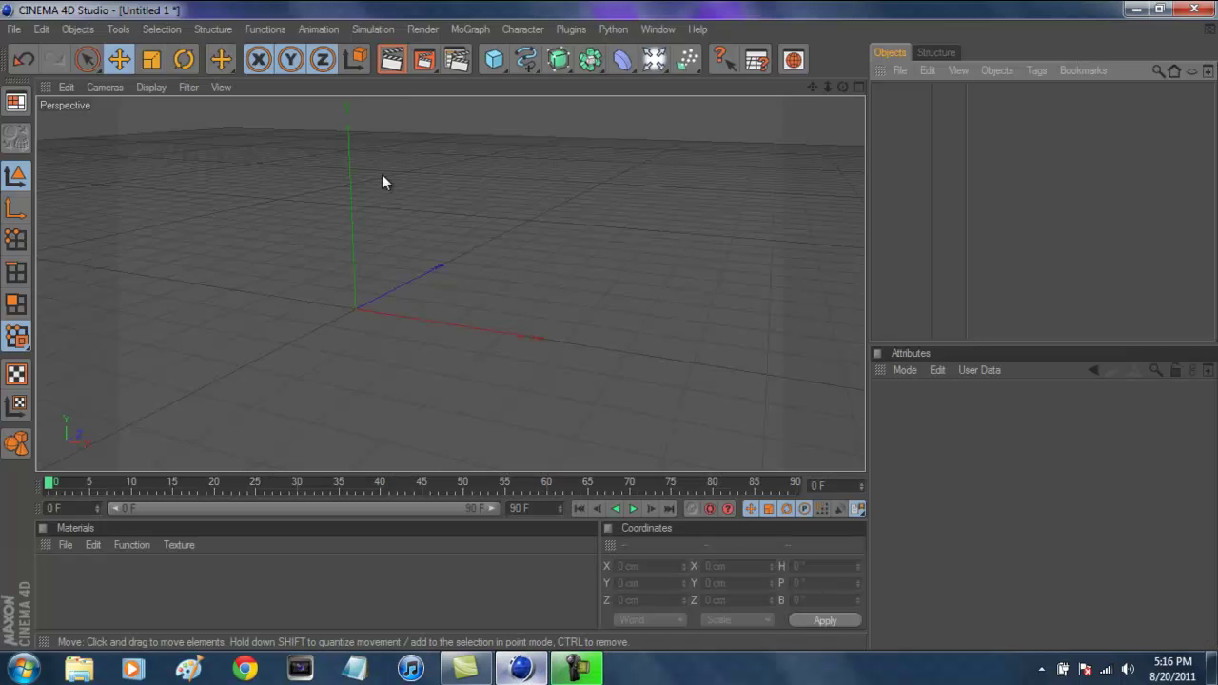
{"action": "left_click_drag", "start_coordinate": [812, 86], "coordinate": [629, 108]}
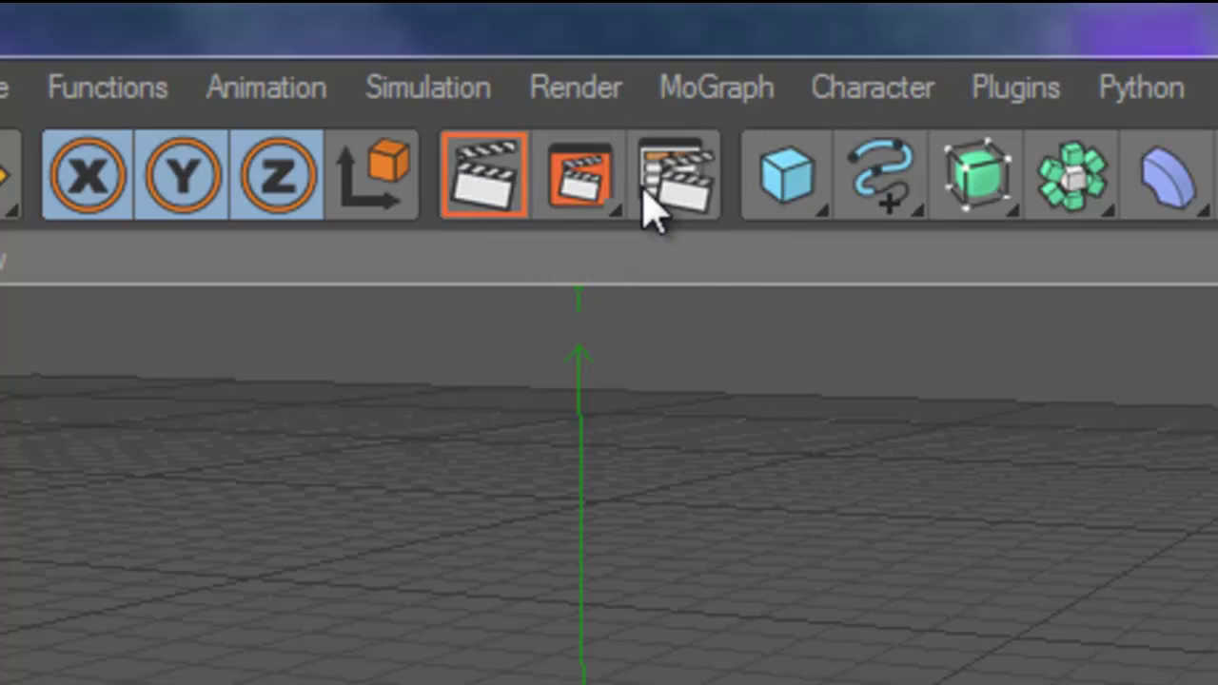
{"action": "left_click", "coordinate": [671, 195]}
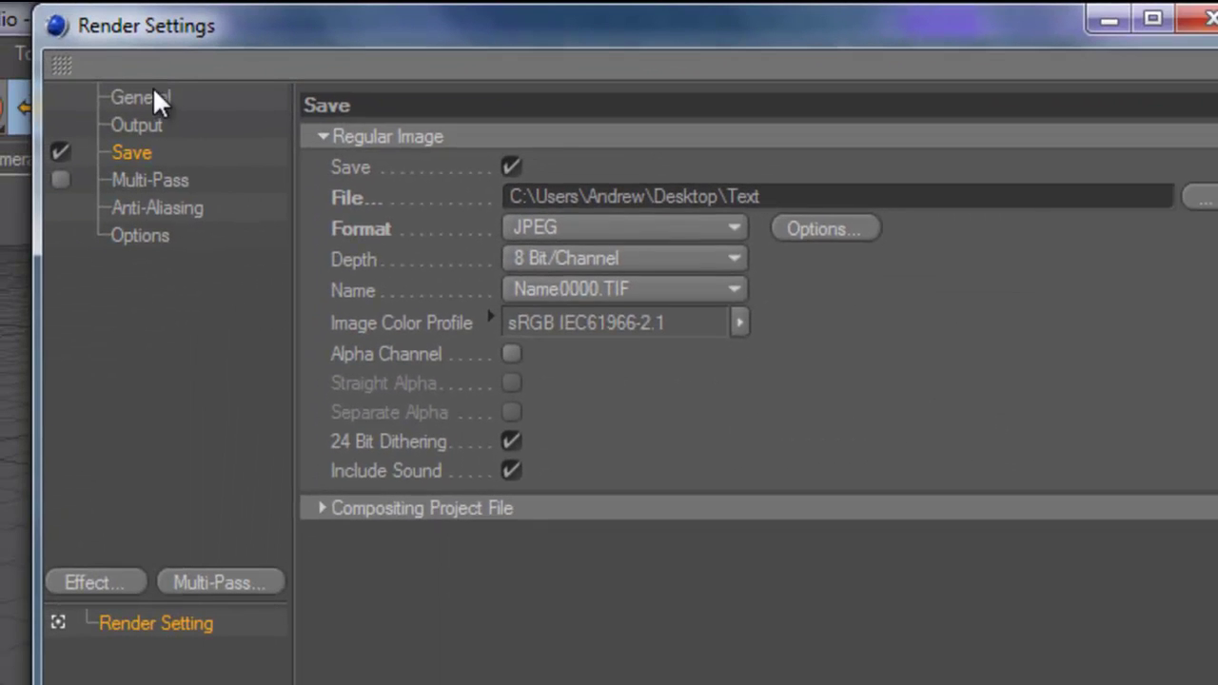
{"action": "left_click", "coordinate": [154, 95]}
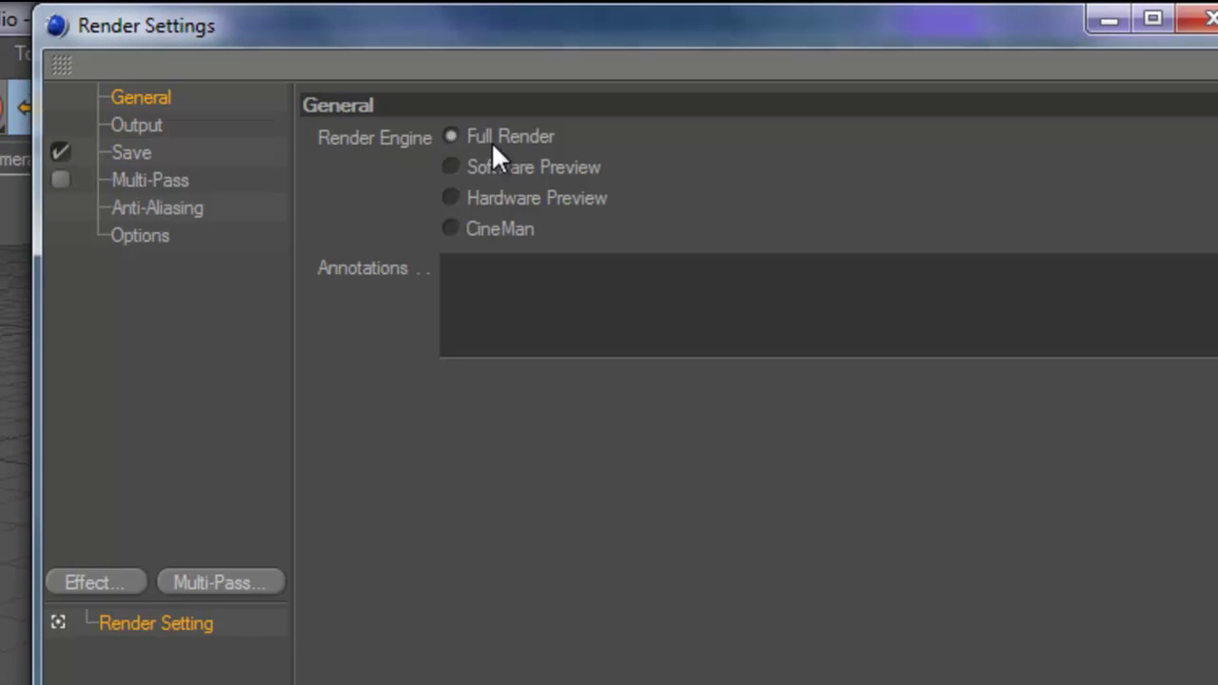
{"action": "left_click", "coordinate": [148, 127]}
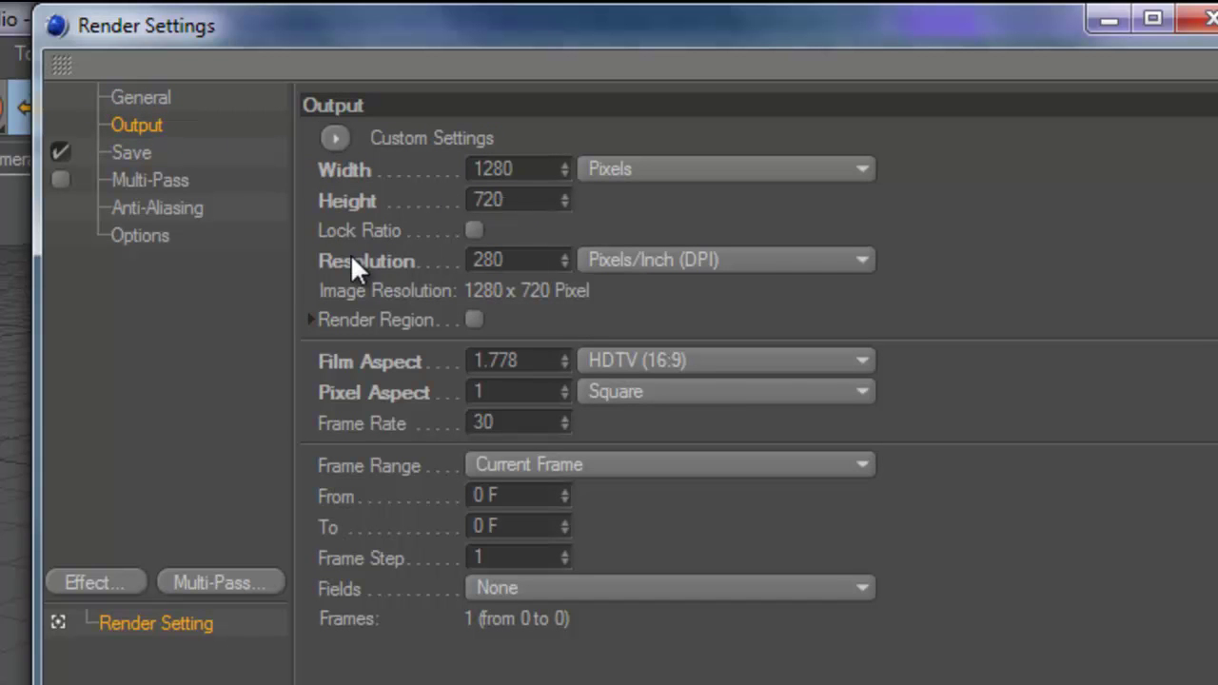
{"action": "left_click", "coordinate": [523, 259]}
{"action": "left_click", "coordinate": [505, 202]}
Set the rendered image to save to the Desktop under the file name Text
{"action": "left_click", "coordinate": [134, 152]}
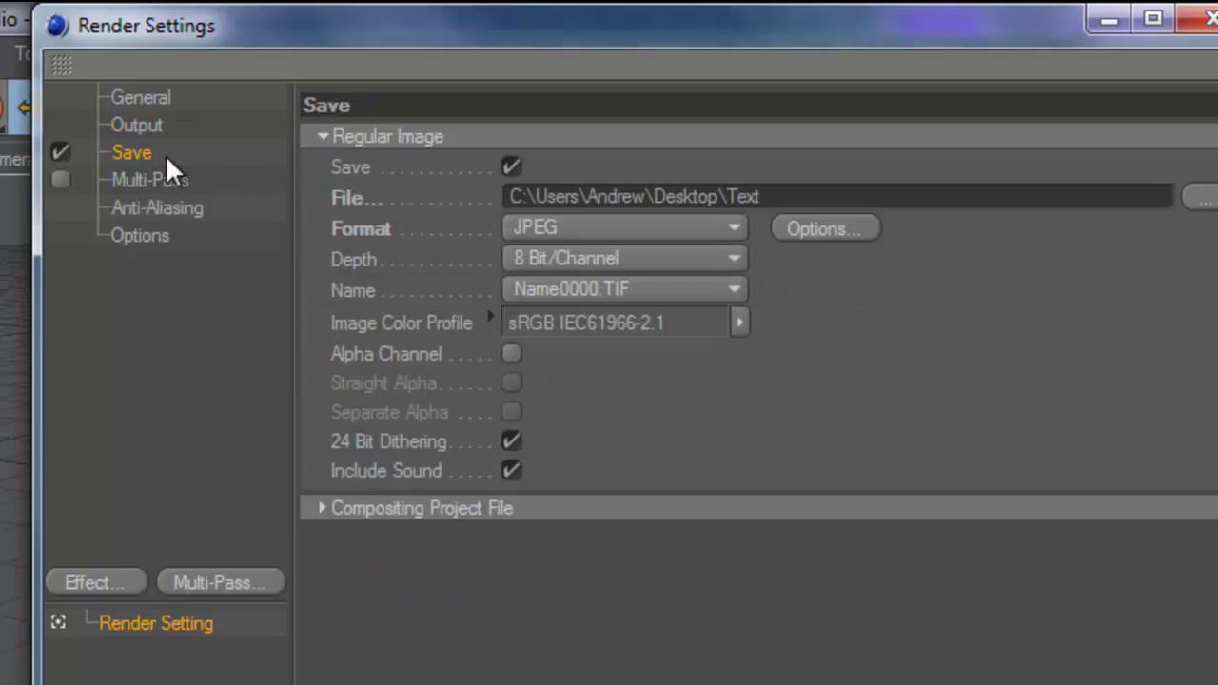
{"action": "left_click", "coordinate": [1196, 203]}
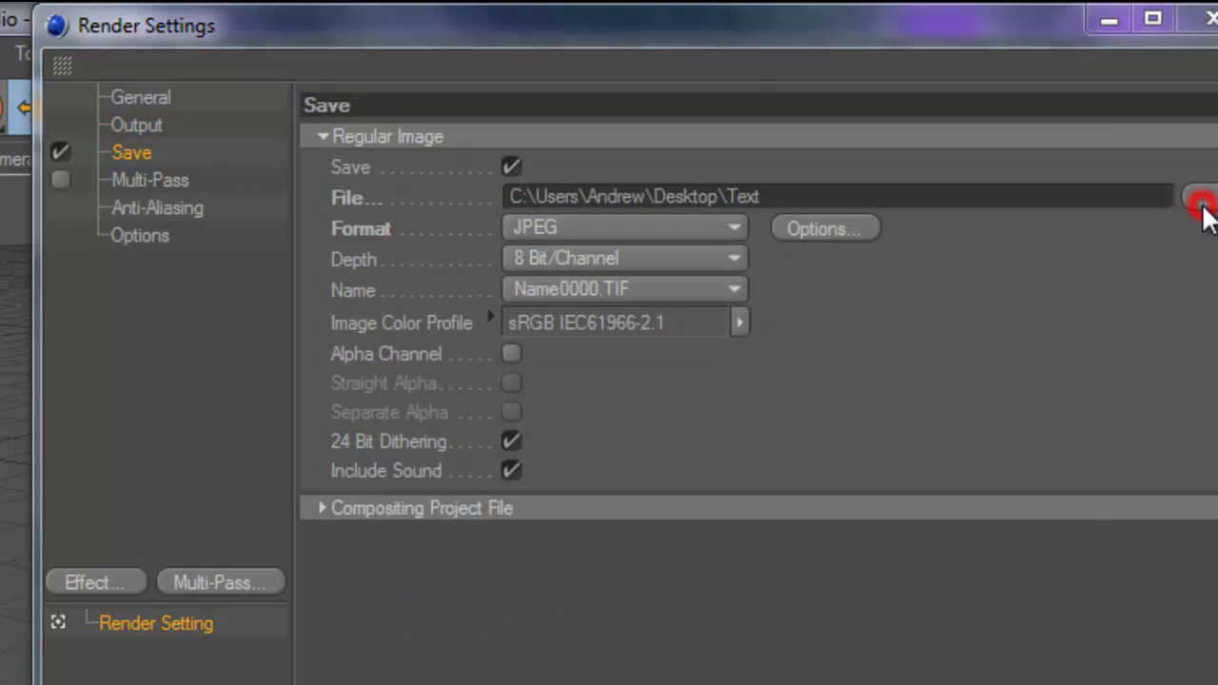
{"action": "left_click", "coordinate": [178, 338]}
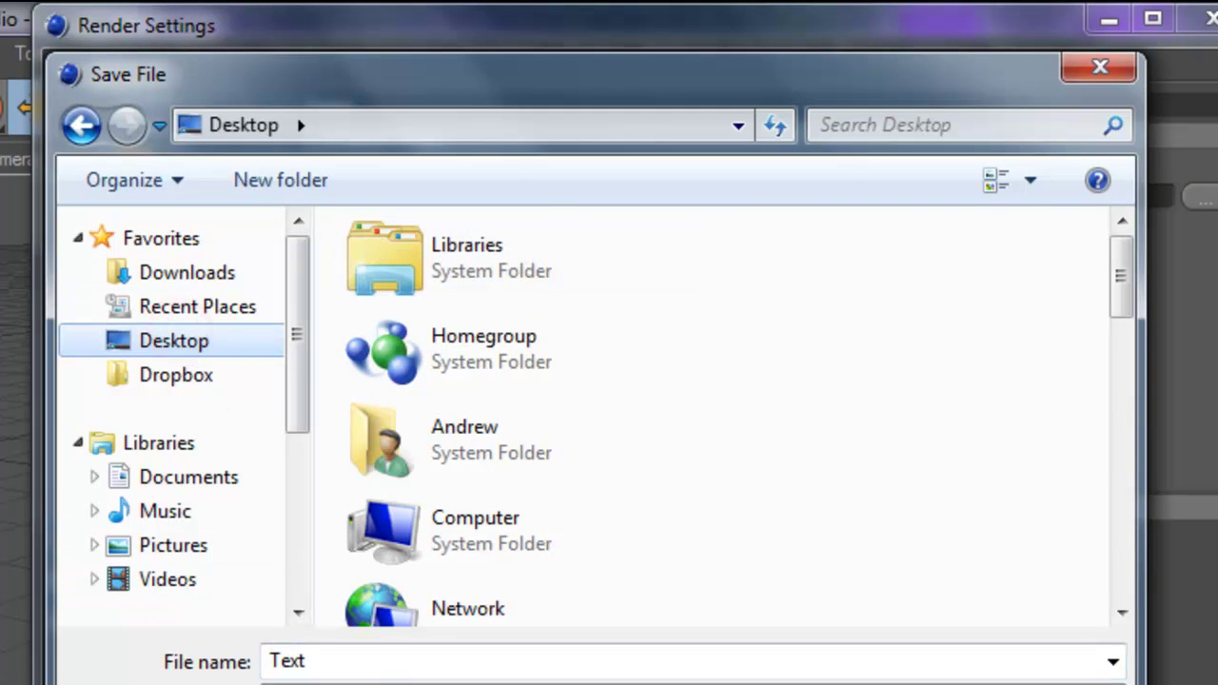
{"action": "key", "text": "Return"}
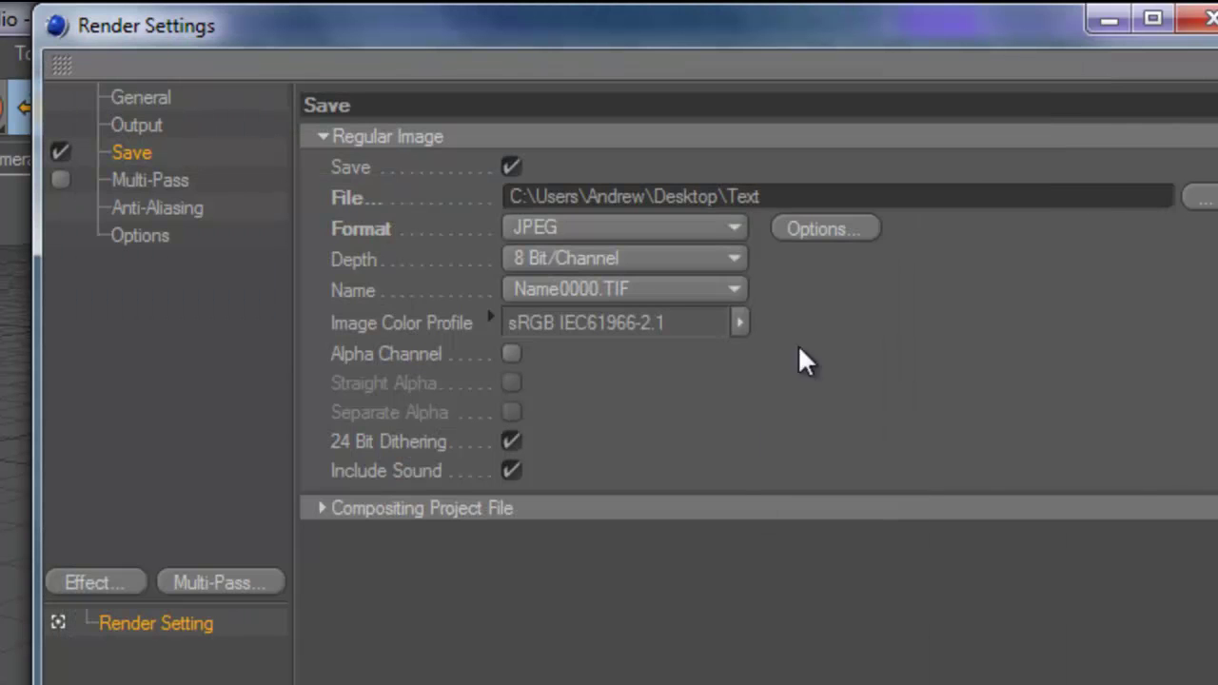
Review the available file formats for the saved render, keep JPEG, and close the render settings
{"action": "left_click", "coordinate": [555, 230]}
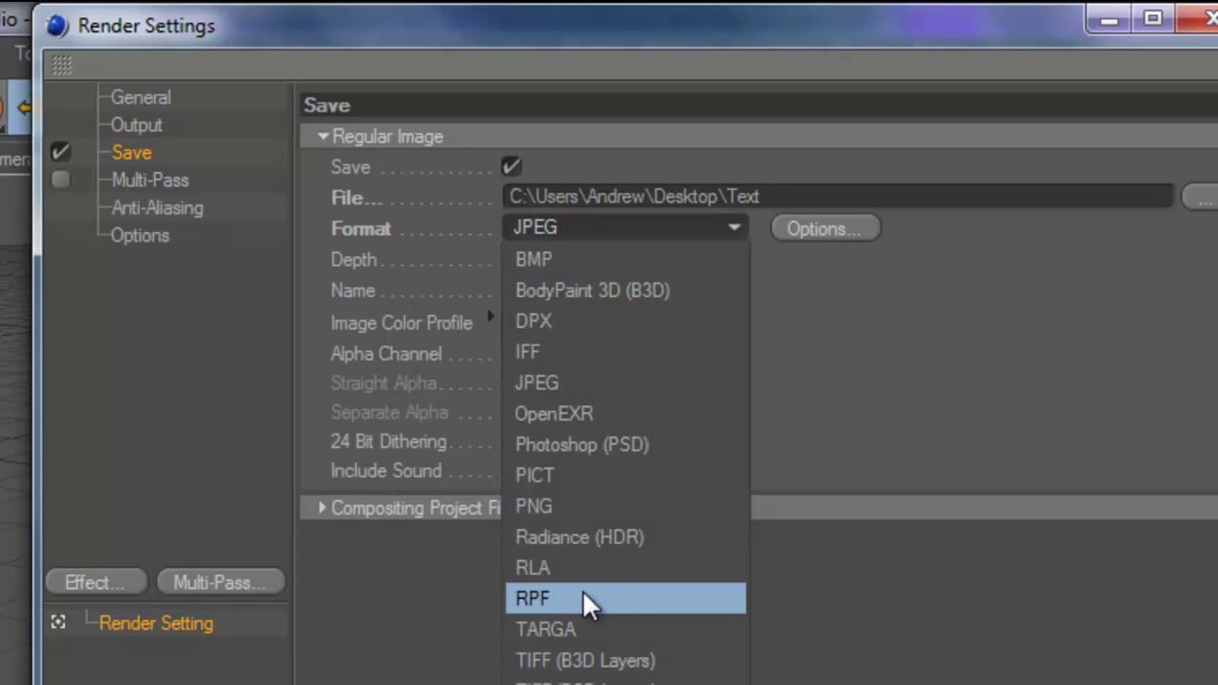
{"action": "left_click", "coordinate": [804, 371]}
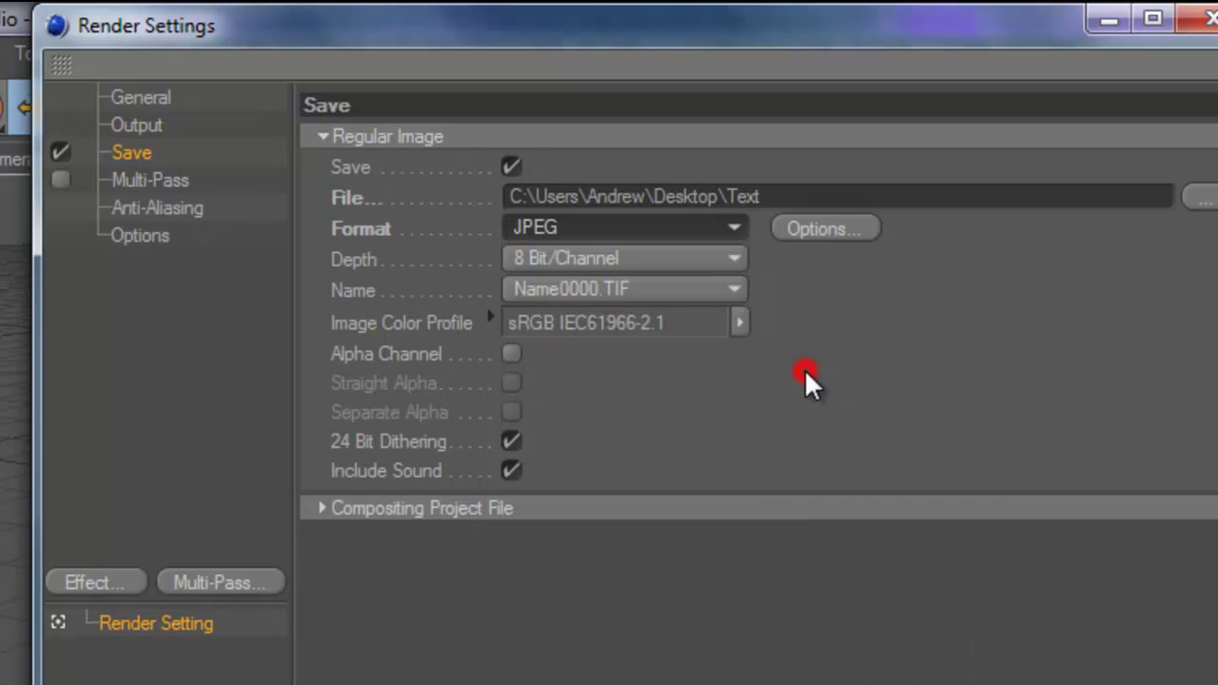
{"action": "left_click", "coordinate": [715, 228]}
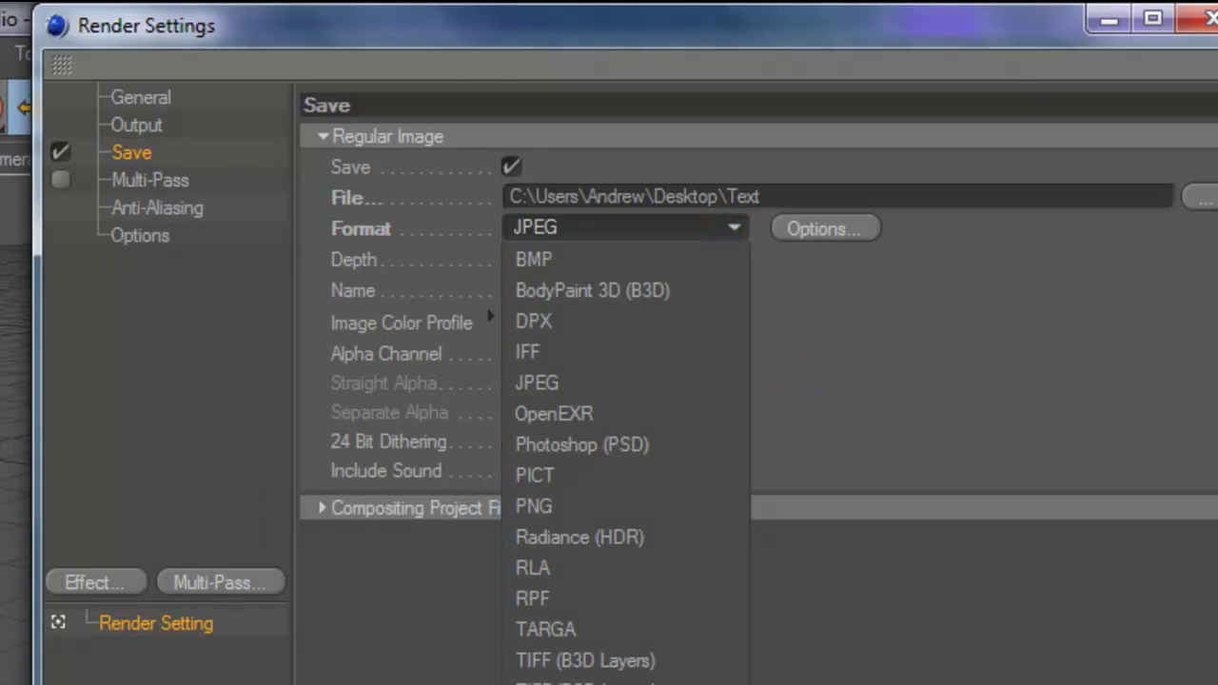
{"action": "left_click", "coordinate": [868, 257]}
{"action": "left_click", "coordinate": [892, 279]}
{"action": "left_click", "coordinate": [766, 13]}
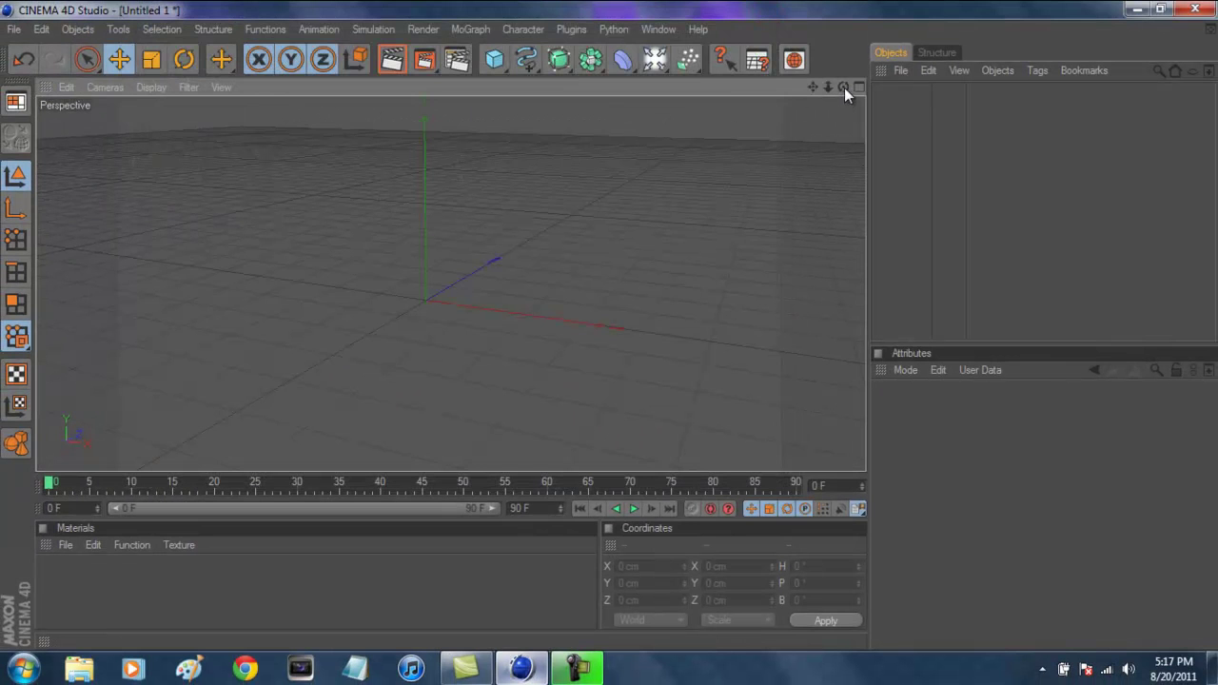
Add a Plane primitive at the scene origin
{"action": "left_click_drag", "start_coordinate": [844, 87], "coordinate": [608, 325]}
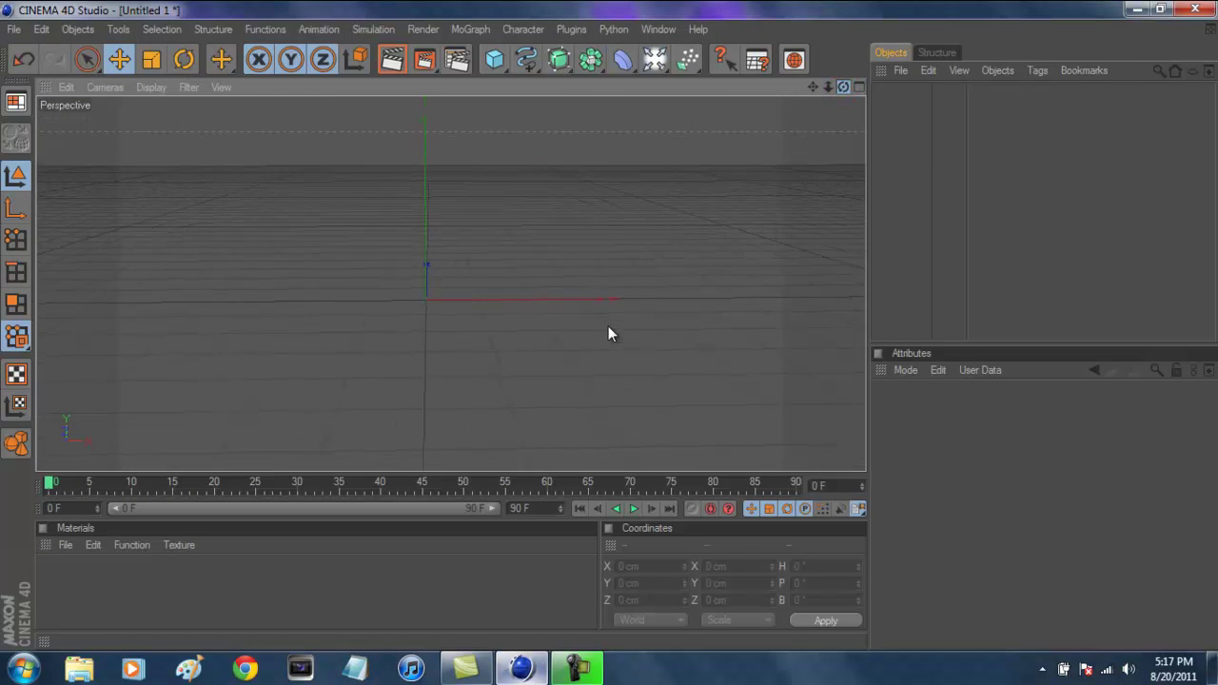
{"action": "left_click_drag", "start_coordinate": [815, 88], "coordinate": [608, 326]}
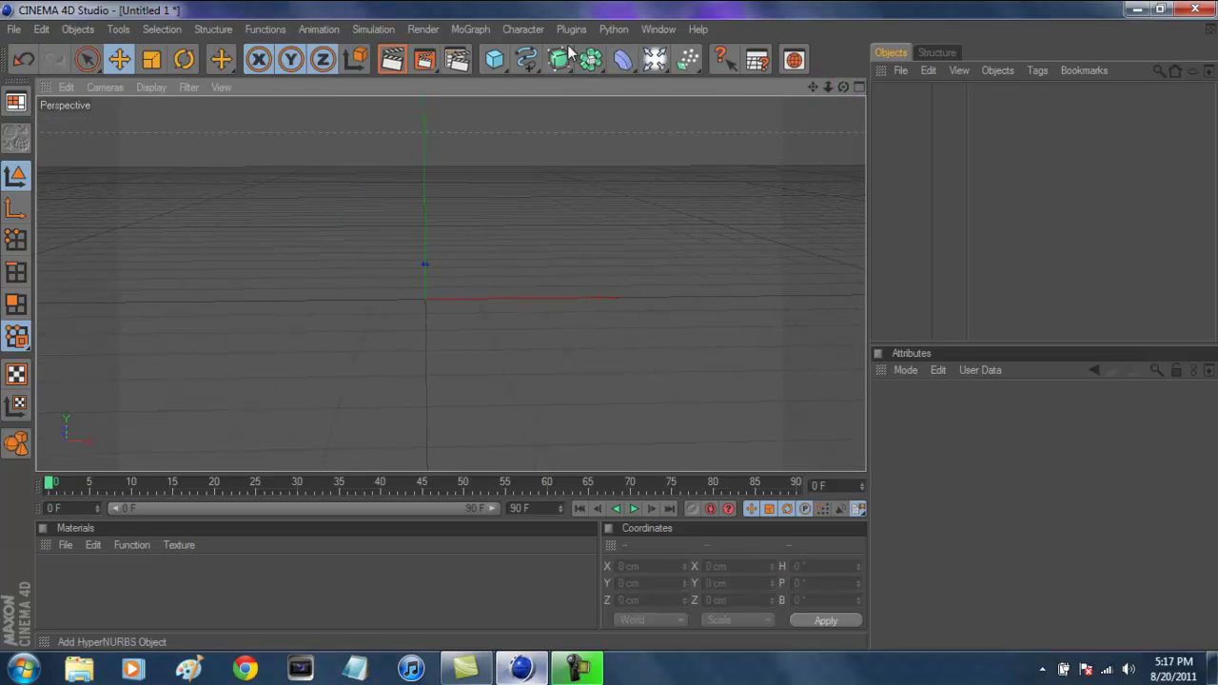
{"action": "left_click_drag", "start_coordinate": [843, 88], "coordinate": [633, 138]}
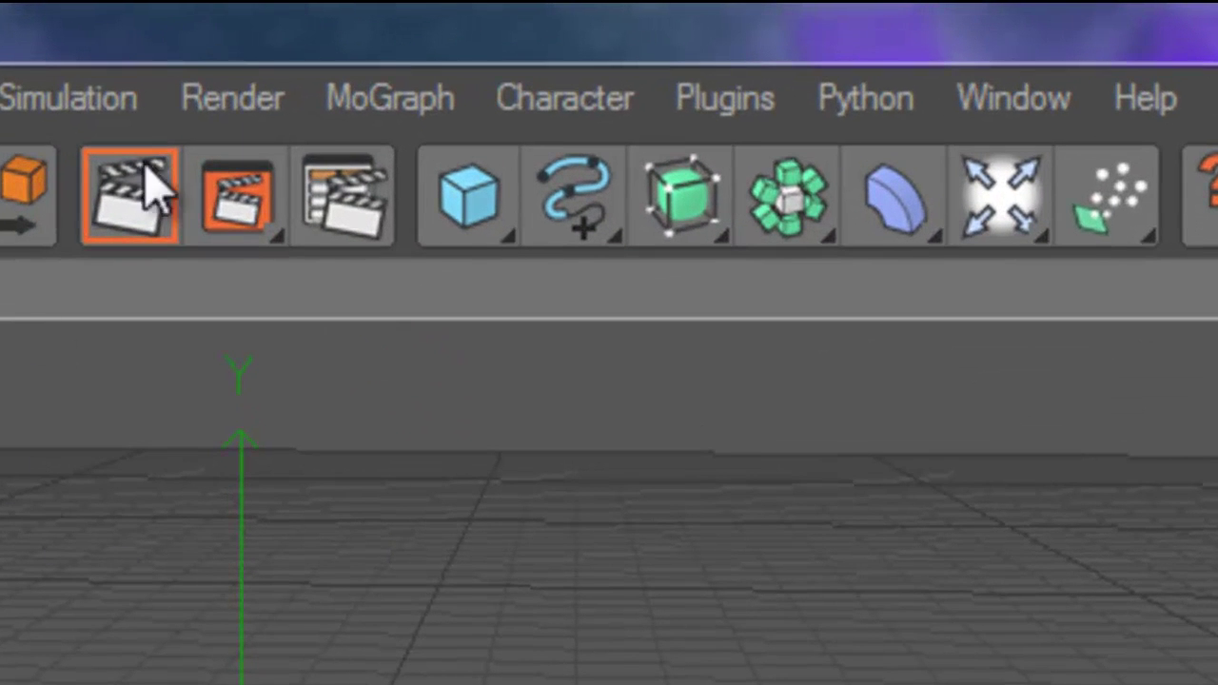
{"action": "left_click", "coordinate": [447, 211]}
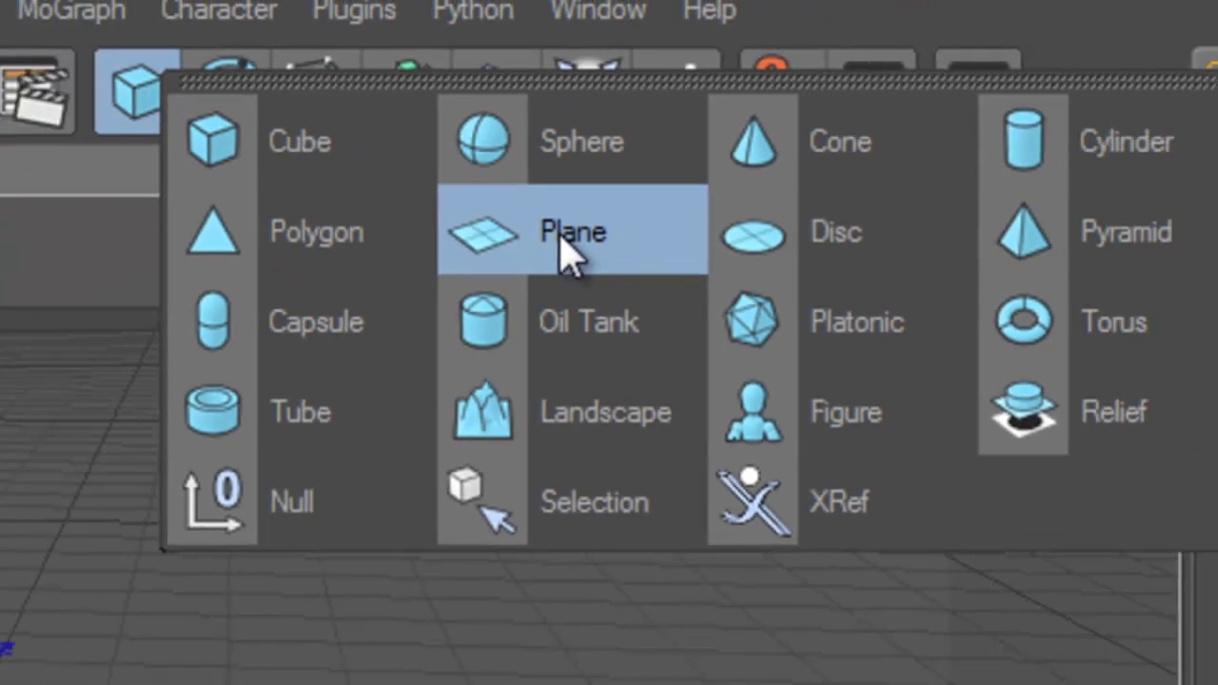
{"action": "left_click", "coordinate": [548, 279]}
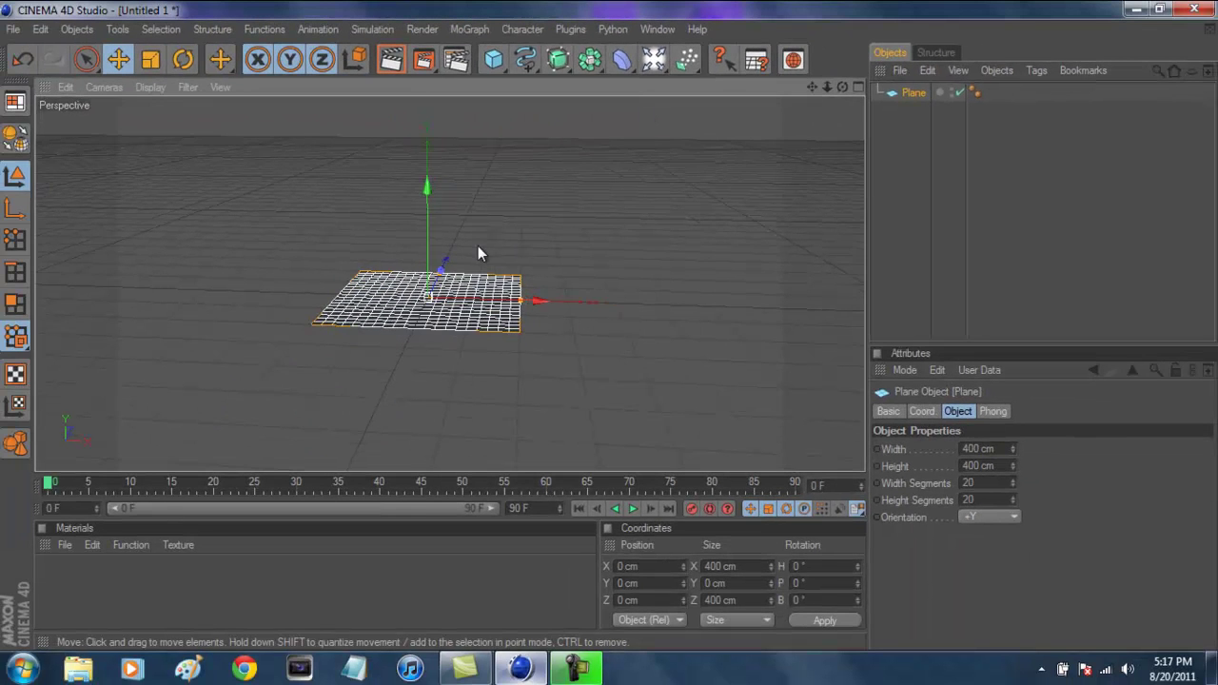
{"action": "left_click", "coordinate": [641, 241]}
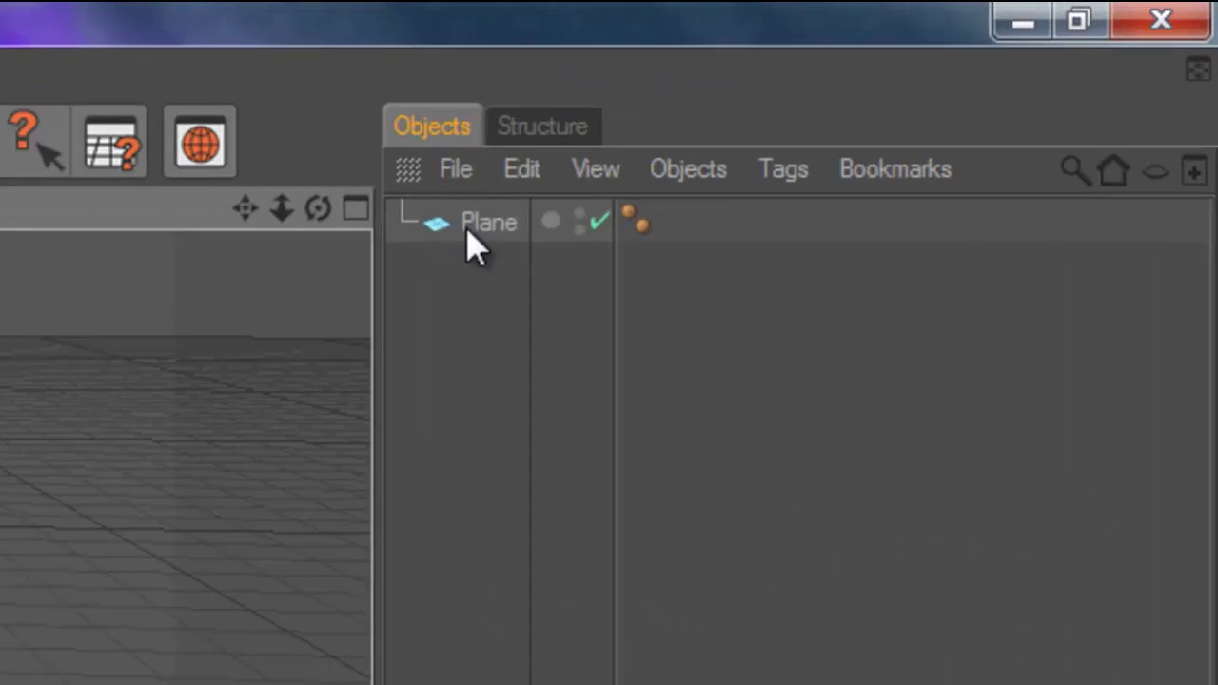
Set the plane's width and height both to 99999999 to make a huge floor
{"action": "left_click", "coordinate": [334, 271]}
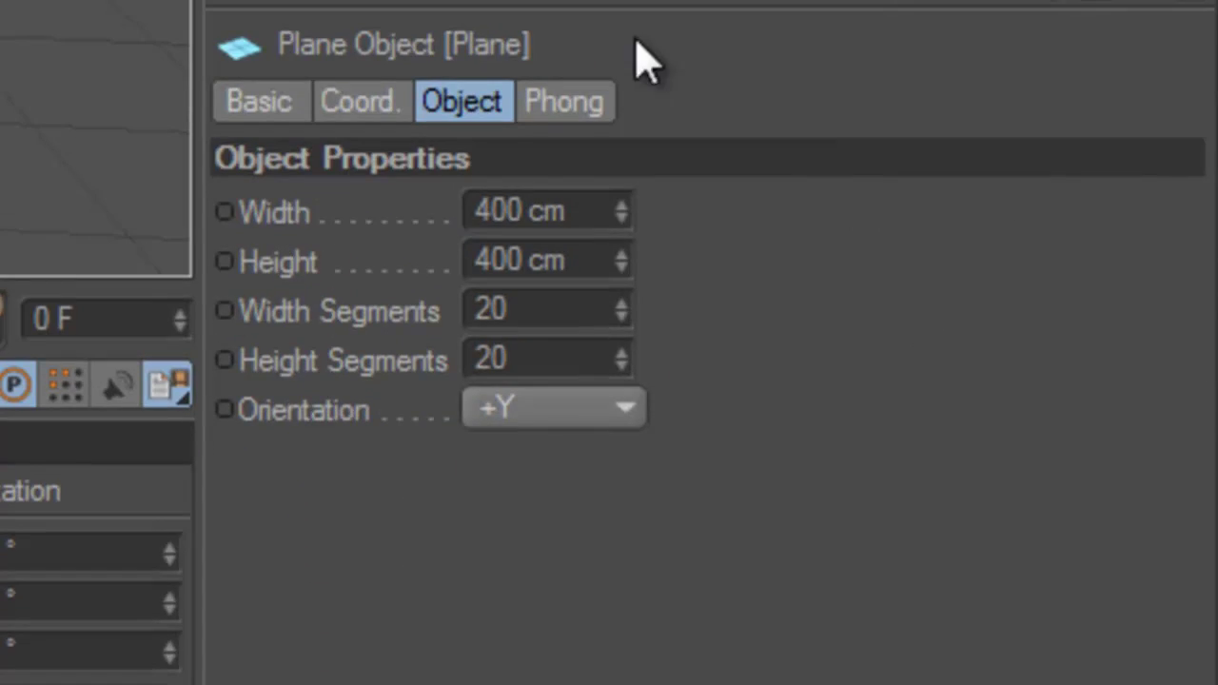
{"action": "double_click", "coordinate": [524, 209]}
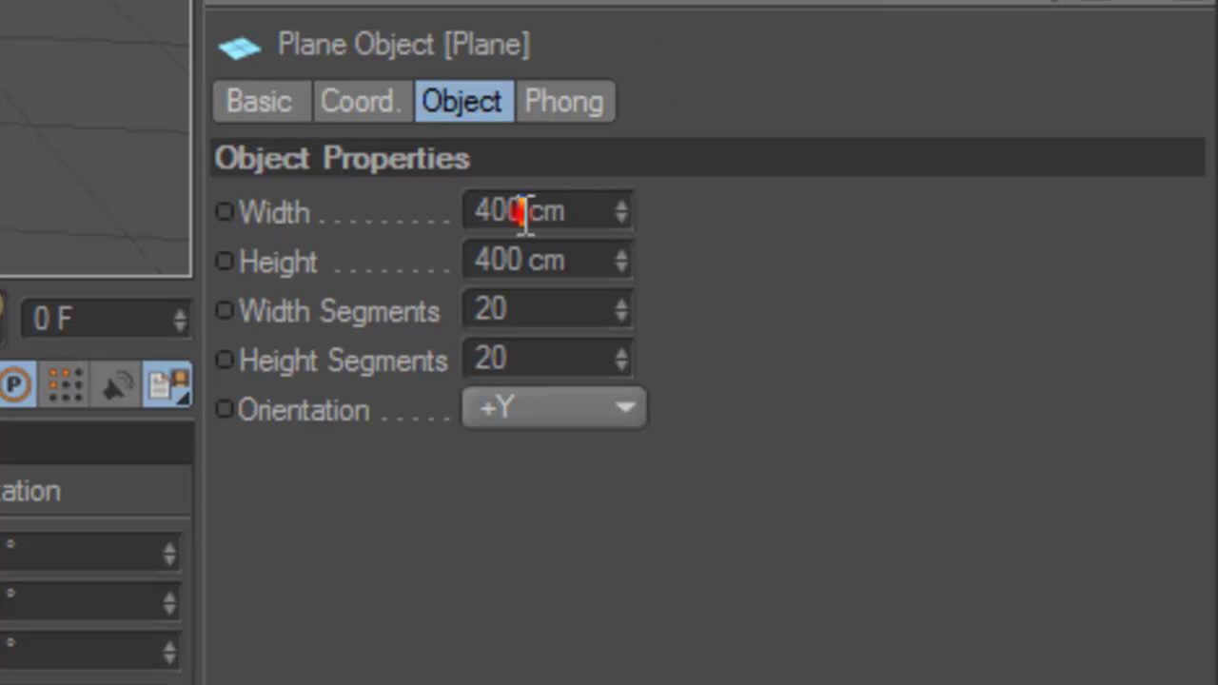
{"action": "type", "text": "99999999"}
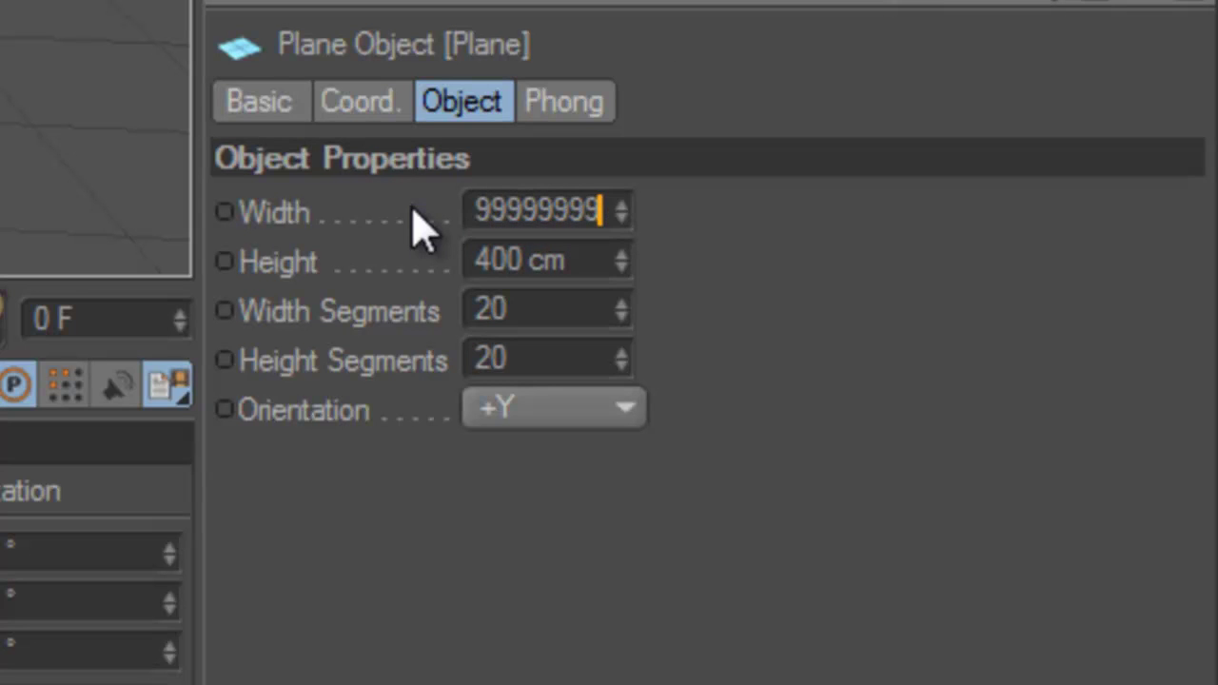
{"action": "double_click", "coordinate": [531, 262]}
{"action": "type", "text": "99999999"}
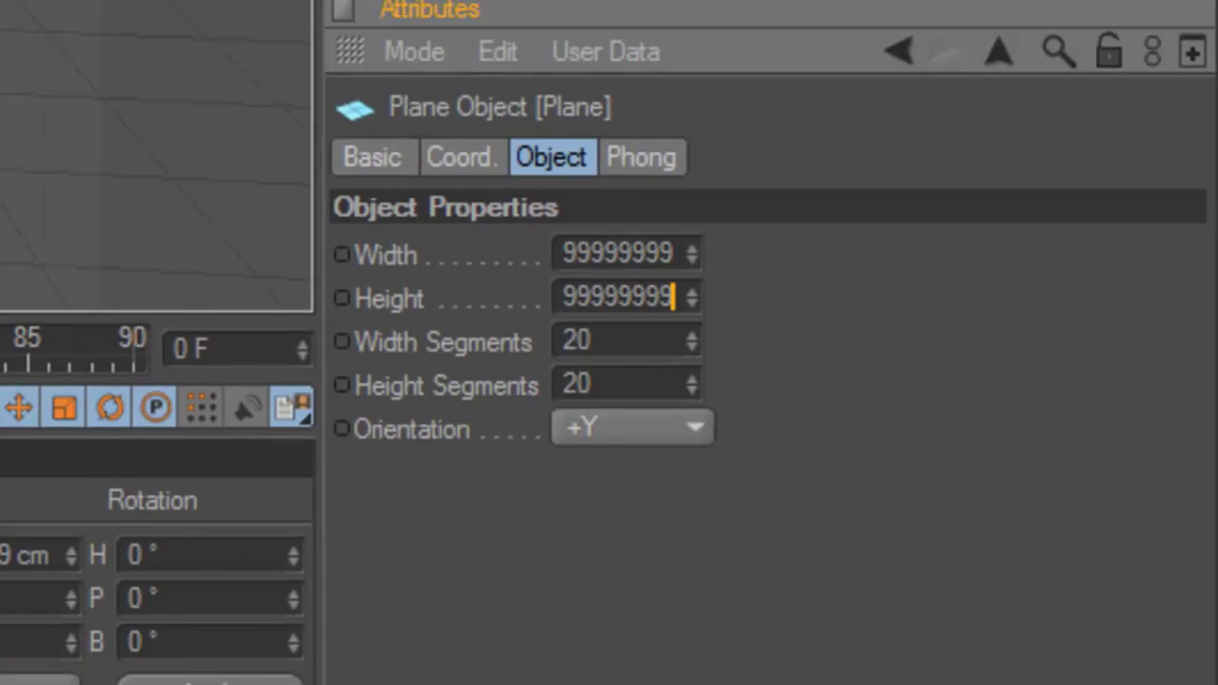
{"action": "left_click", "coordinate": [457, 146]}
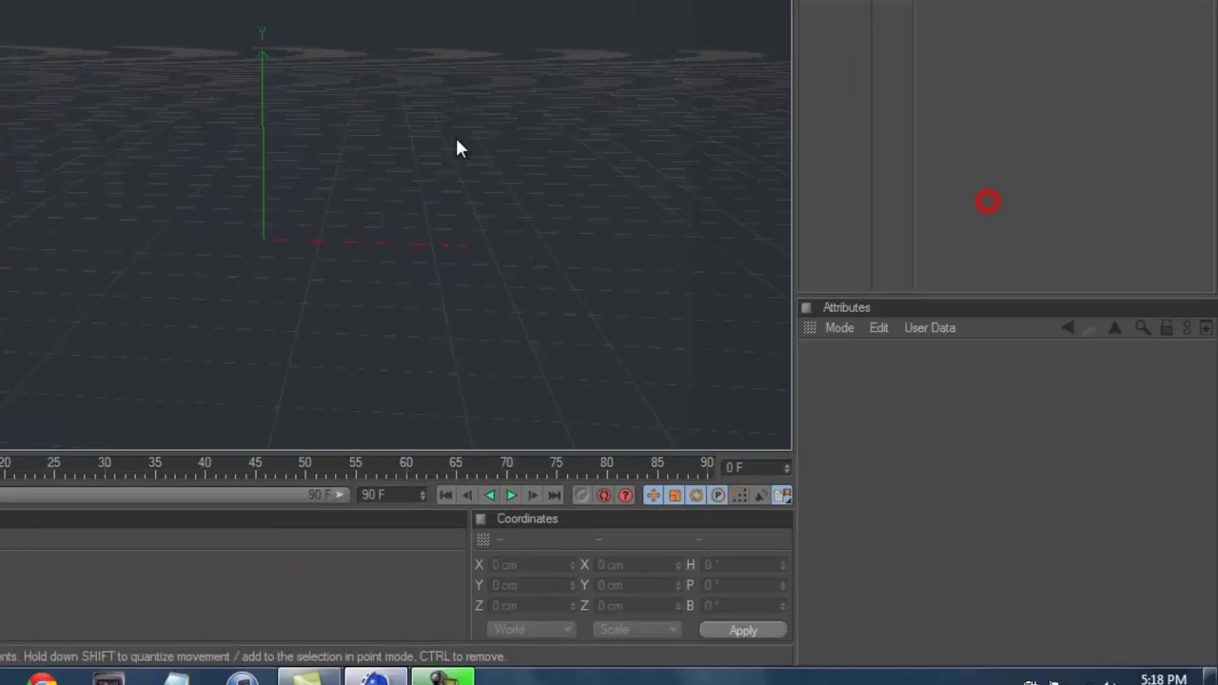
Duplicate the floor plane by copying and pasting it in the scene
{"action": "left_click_drag", "start_coordinate": [831, 91], "coordinate": [618, 332]}
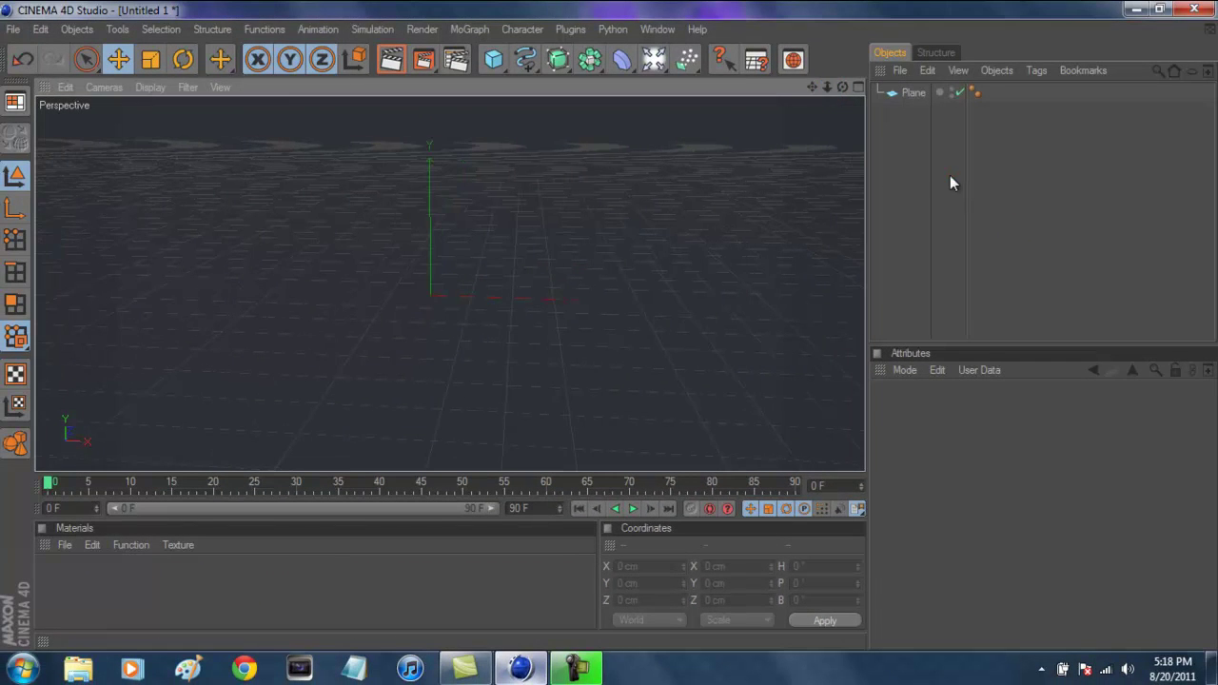
{"action": "left_click", "coordinate": [949, 175]}
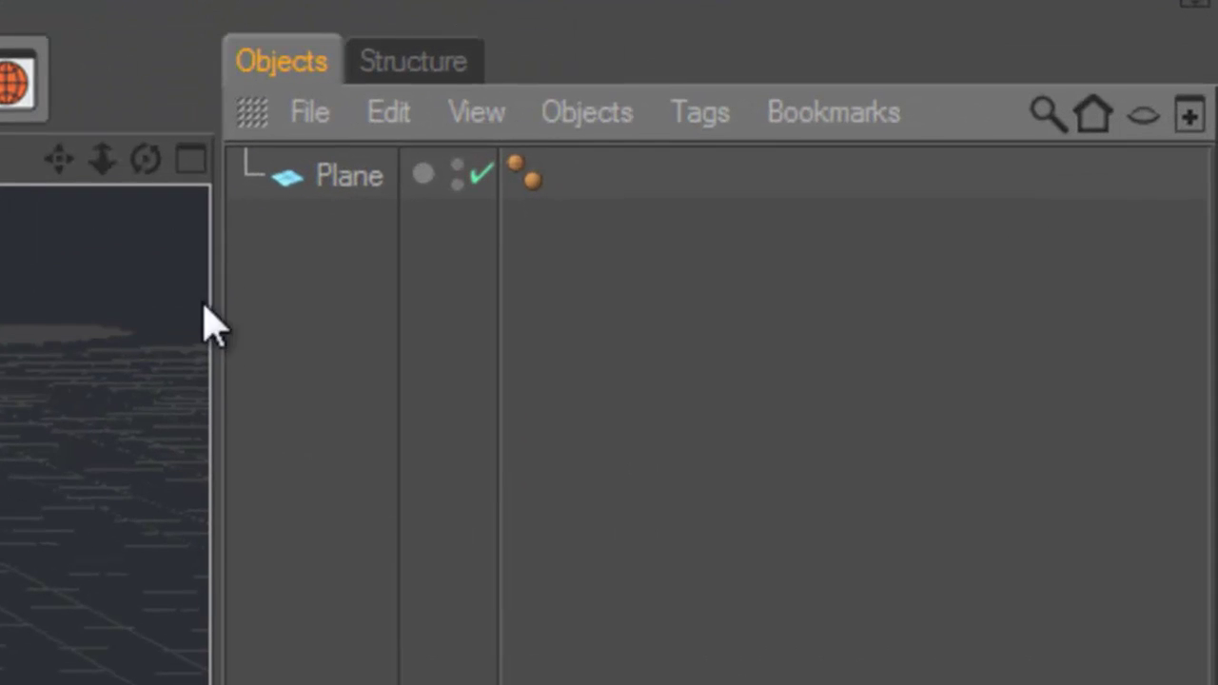
{"action": "left_click", "coordinate": [353, 179]}
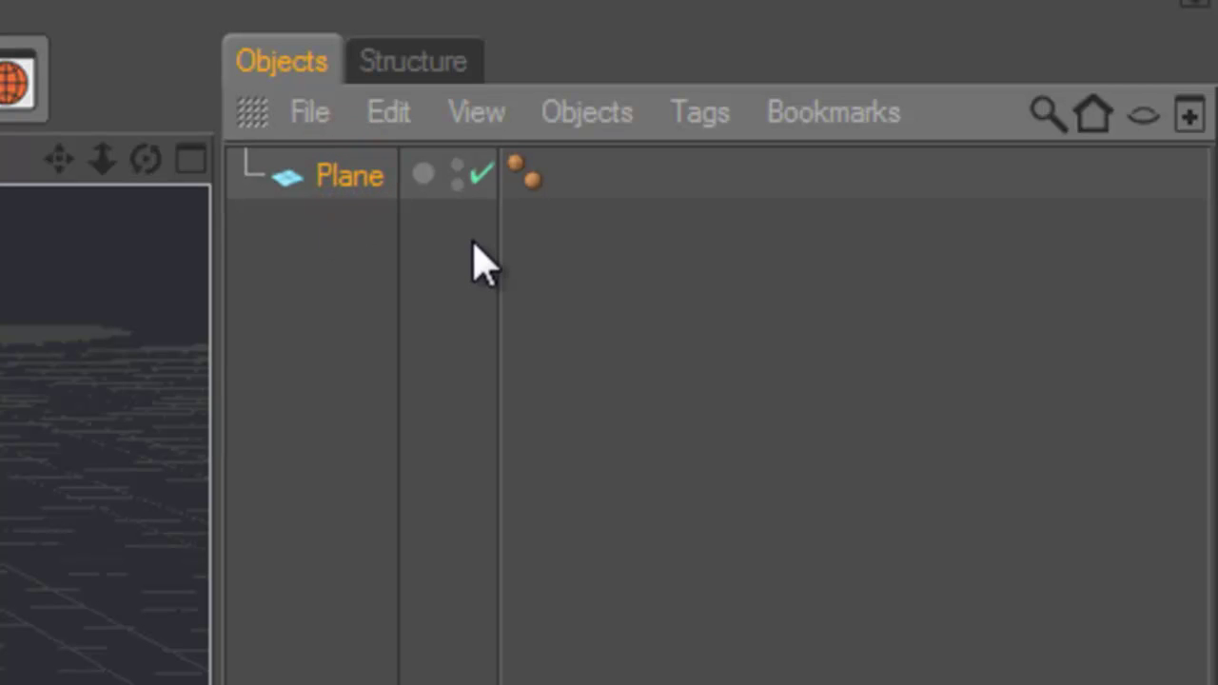
{"action": "key", "text": "ctrl+c"}
{"action": "key", "text": "ctrl+v"}
{"action": "left_click", "coordinate": [378, 333]}
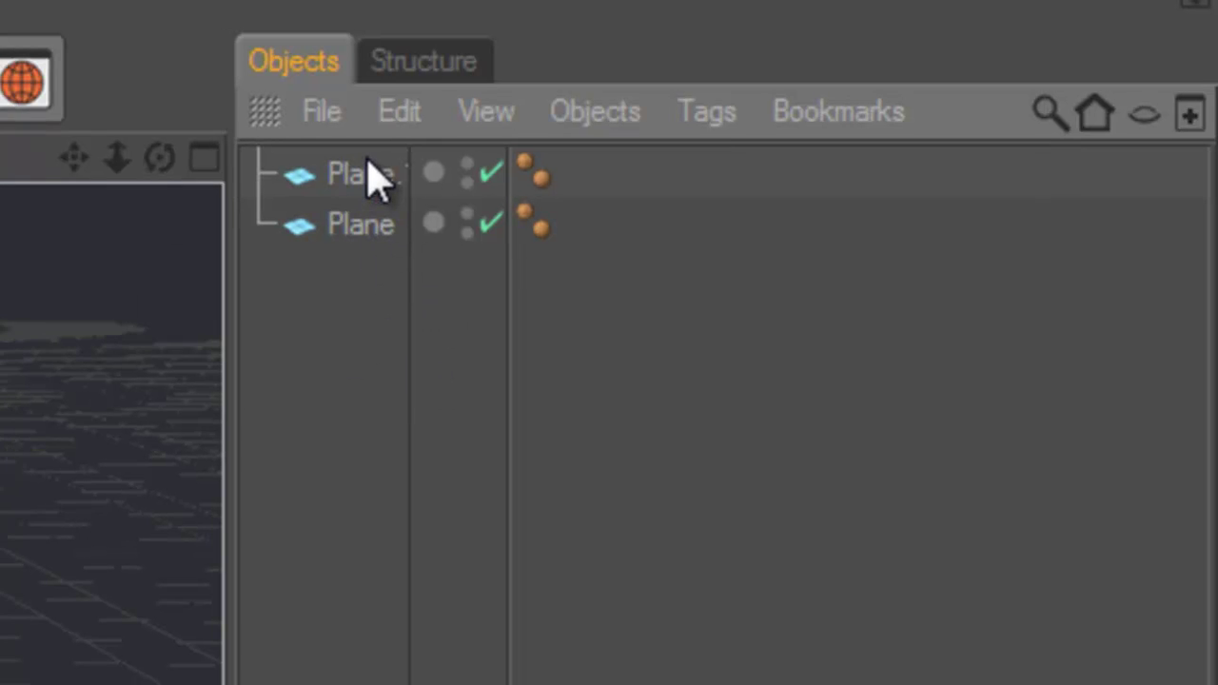
Rotate the copied plane to a pitch of 90° so it stands upright as a back wall
{"action": "left_click", "coordinate": [368, 180]}
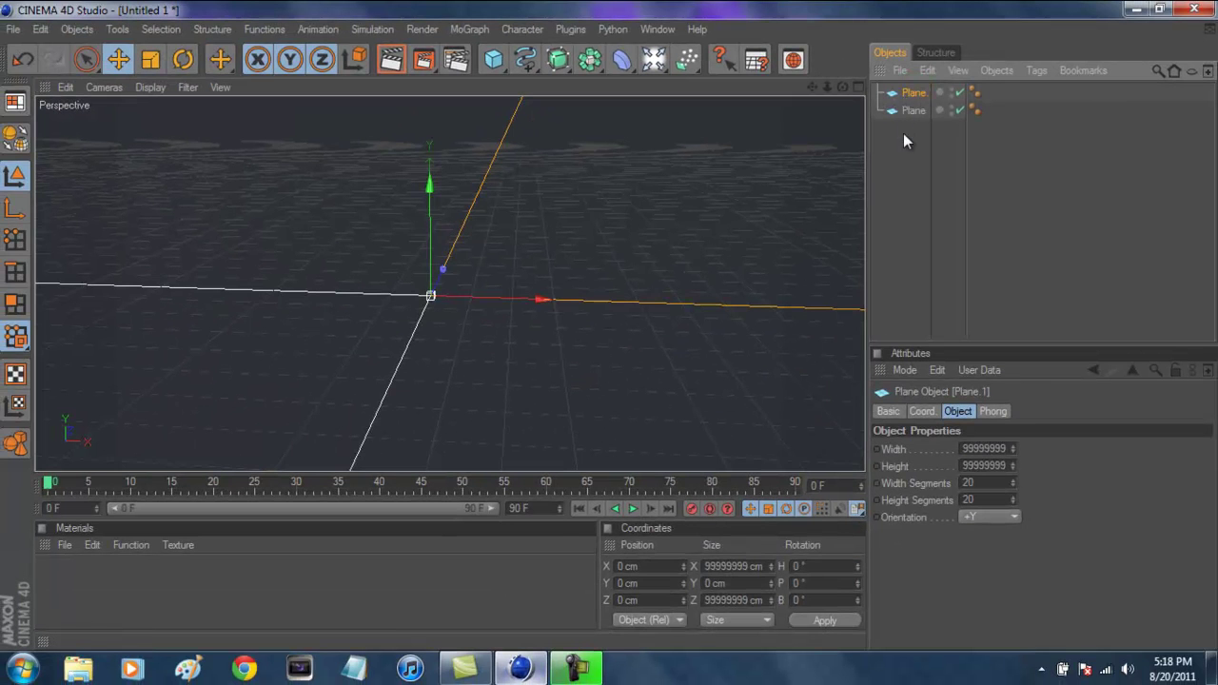
{"action": "left_click", "coordinate": [904, 134]}
{"action": "left_click", "coordinate": [912, 94]}
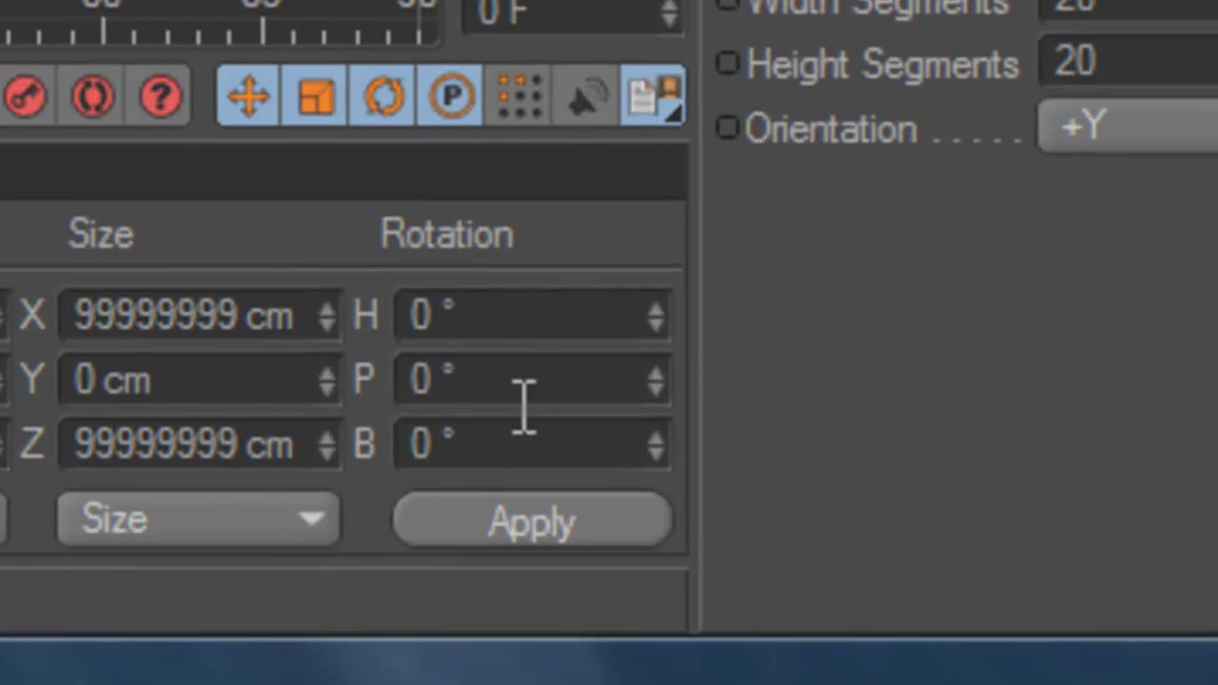
{"action": "left_click", "coordinate": [516, 373]}
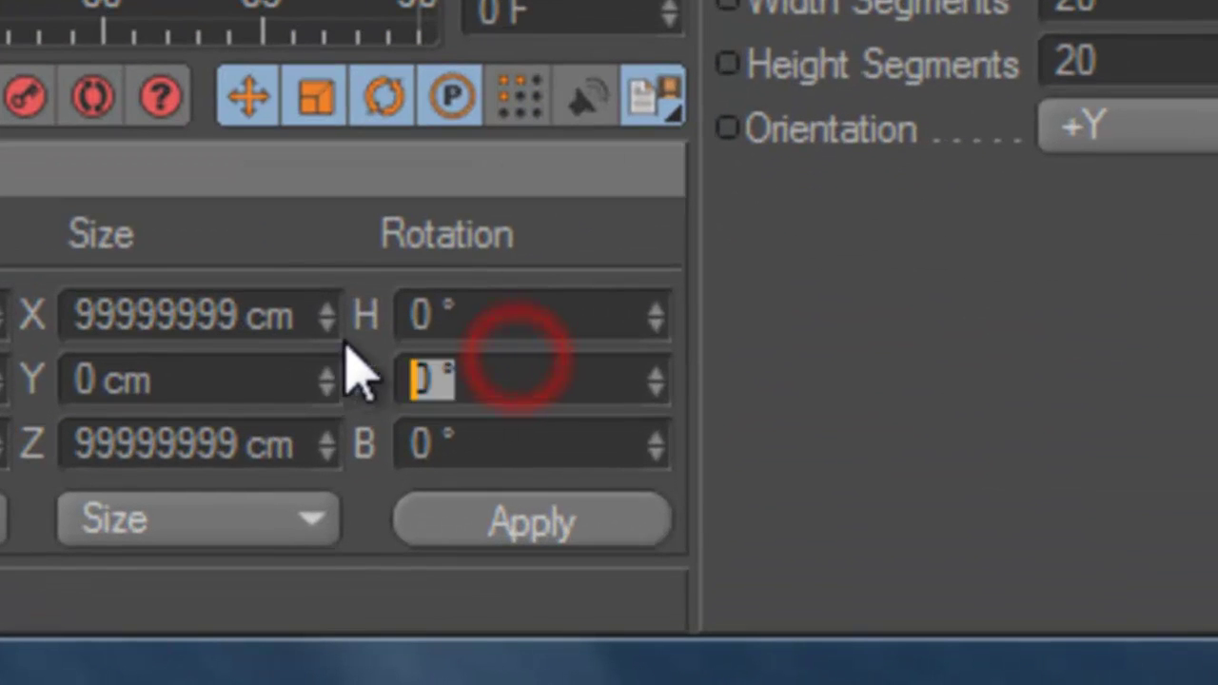
{"action": "type", "text": "90"}
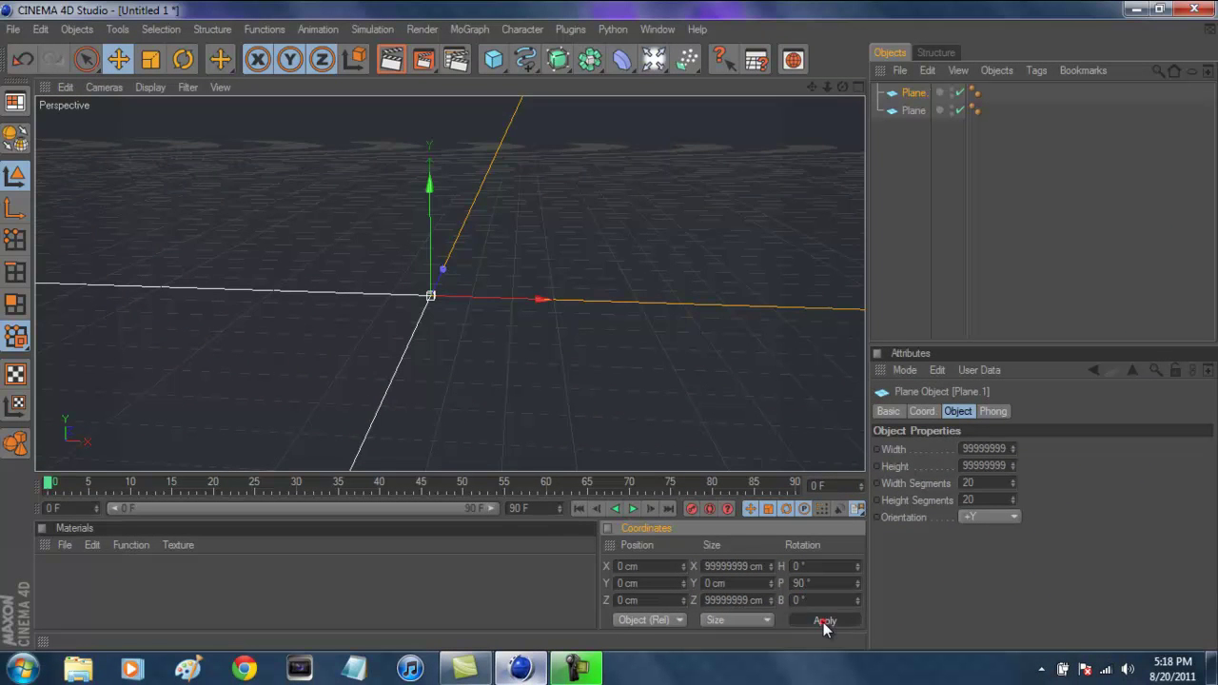
{"action": "left_click", "coordinate": [824, 620]}
Move the upright plane back about 198 cm along the world Z axis, and deselect it
{"action": "left_click_drag", "start_coordinate": [611, 331], "coordinate": [789, 115], "text": "alt"}
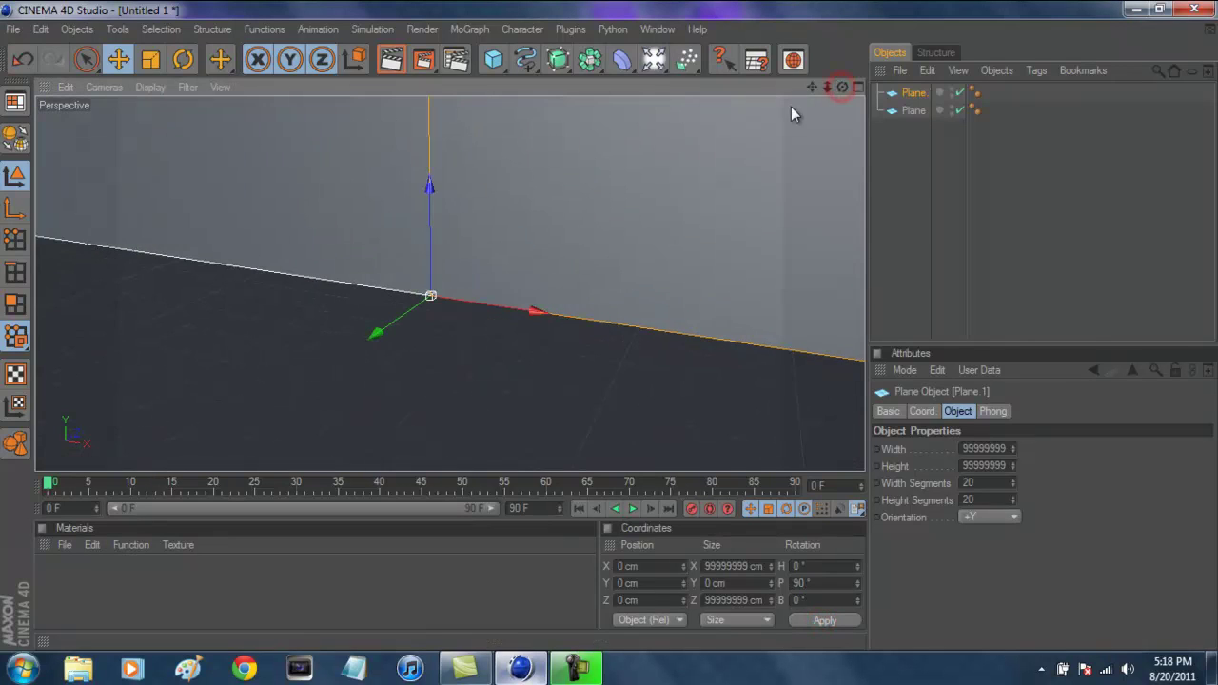
{"action": "left_click_drag", "start_coordinate": [403, 327], "coordinate": [612, 332]}
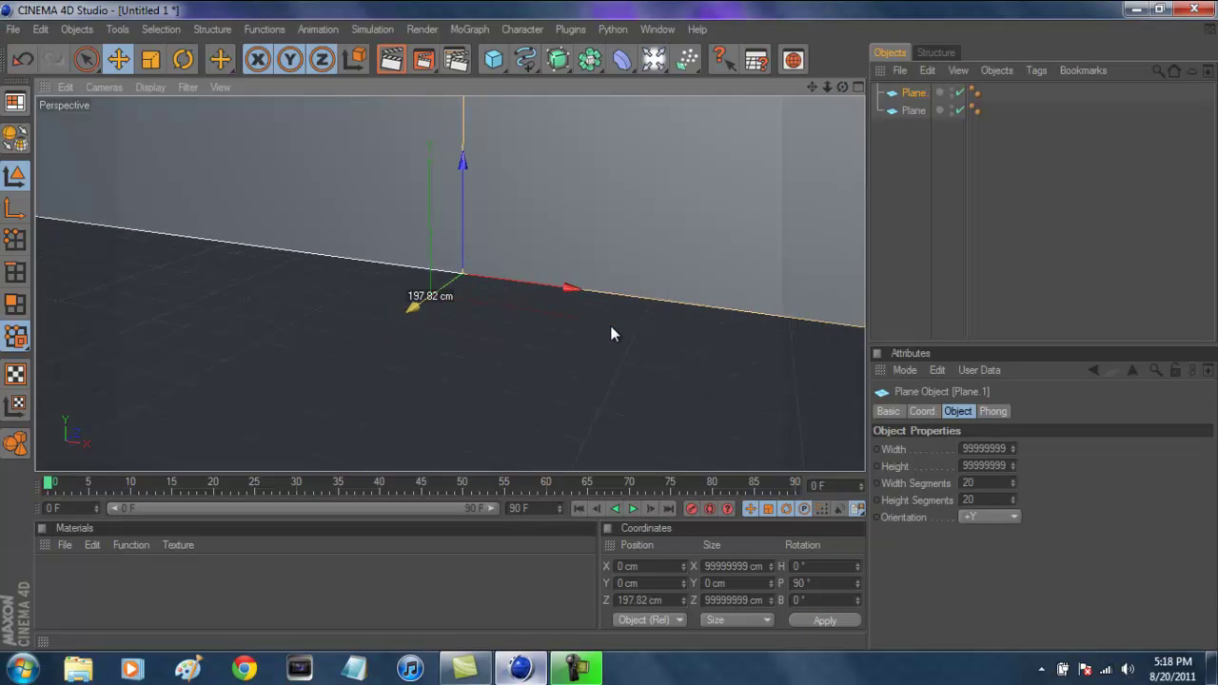
{"action": "left_click", "coordinate": [1153, 254]}
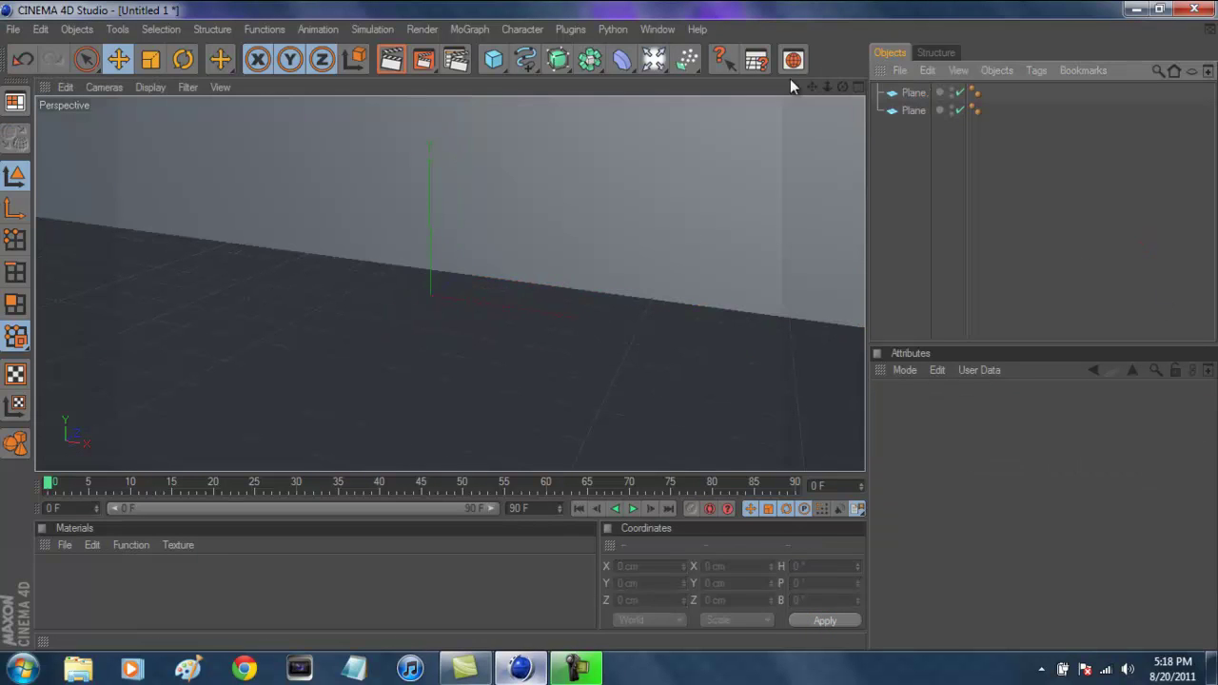
Add a MoText object, pull it about 77 cm forward along the Z axis away from the wall, and deselect it
{"action": "left_click_drag", "start_coordinate": [525, 59], "coordinate": [952, 243]}
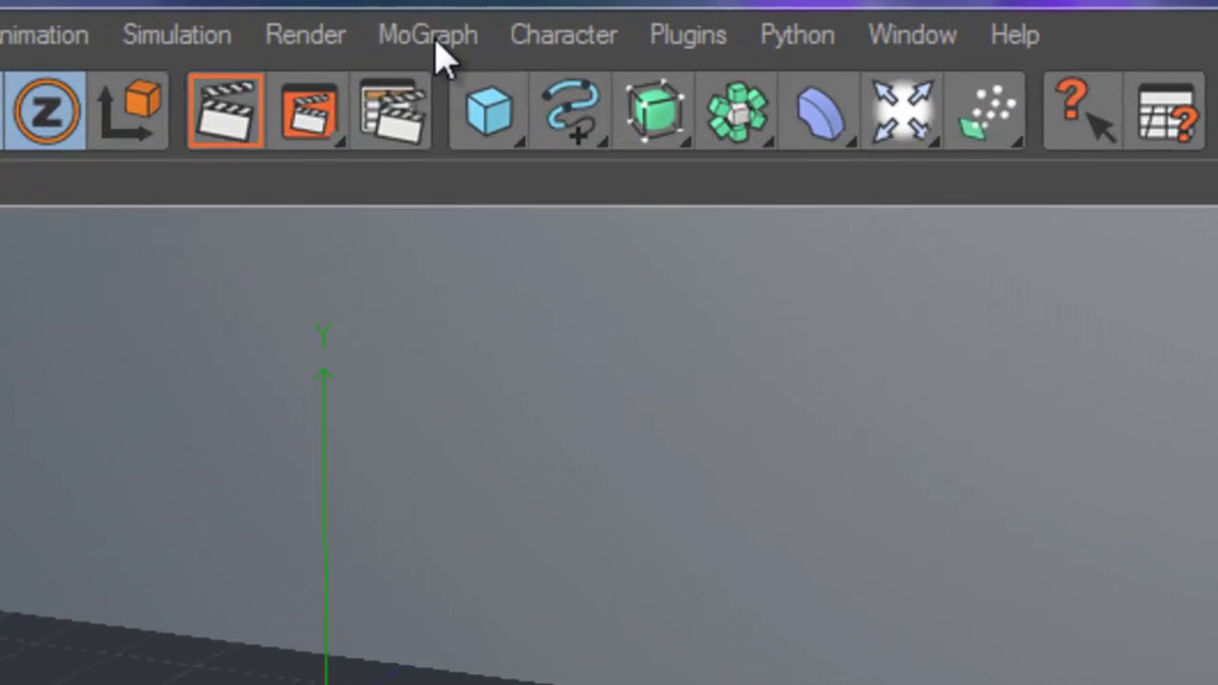
{"action": "left_click", "coordinate": [470, 29]}
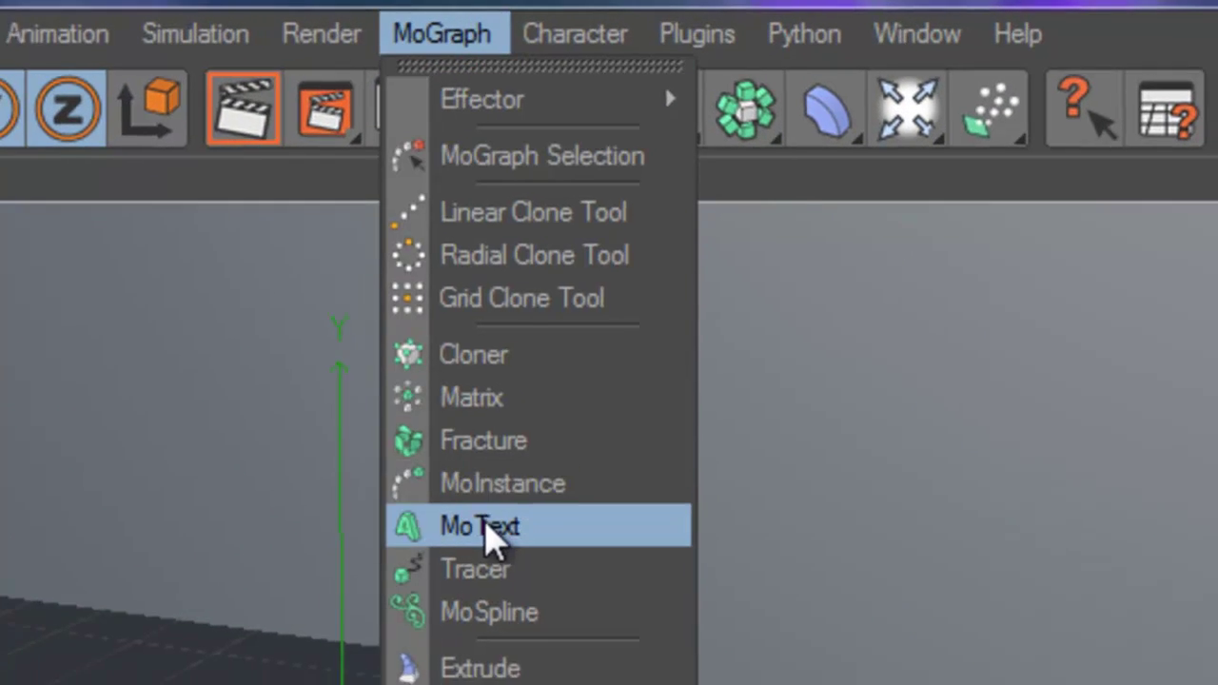
{"action": "left_click", "coordinate": [476, 538]}
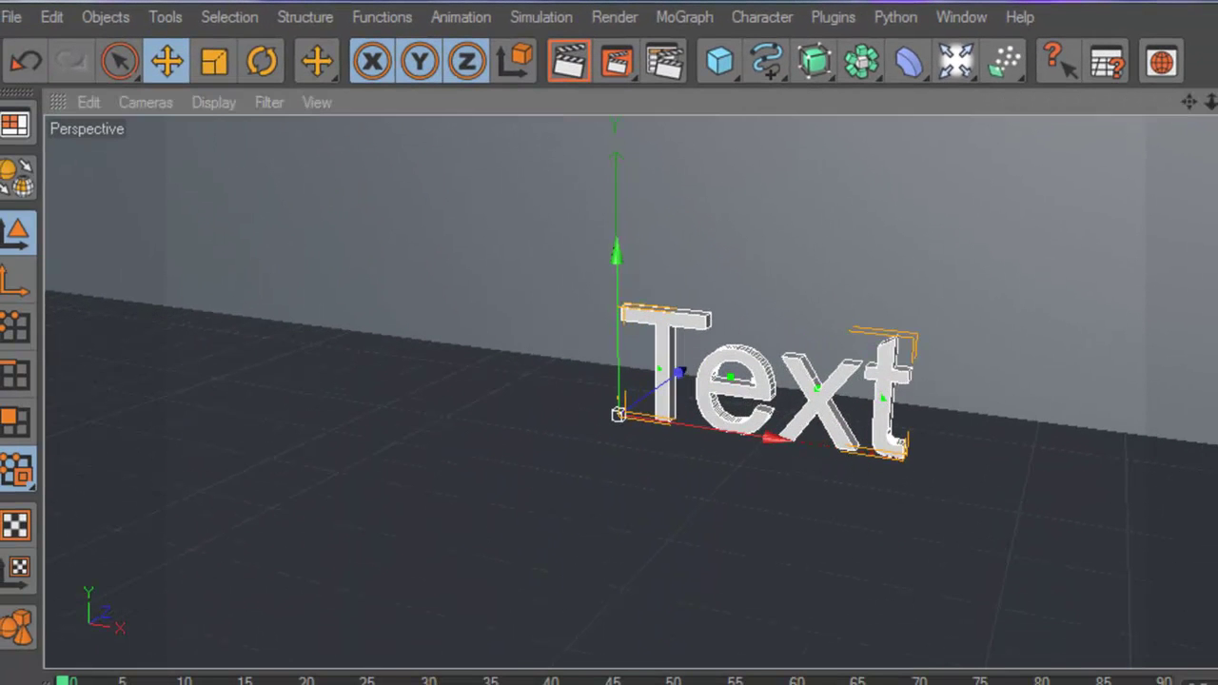
{"action": "left_click", "coordinate": [920, 427]}
{"action": "left_click", "coordinate": [682, 381]}
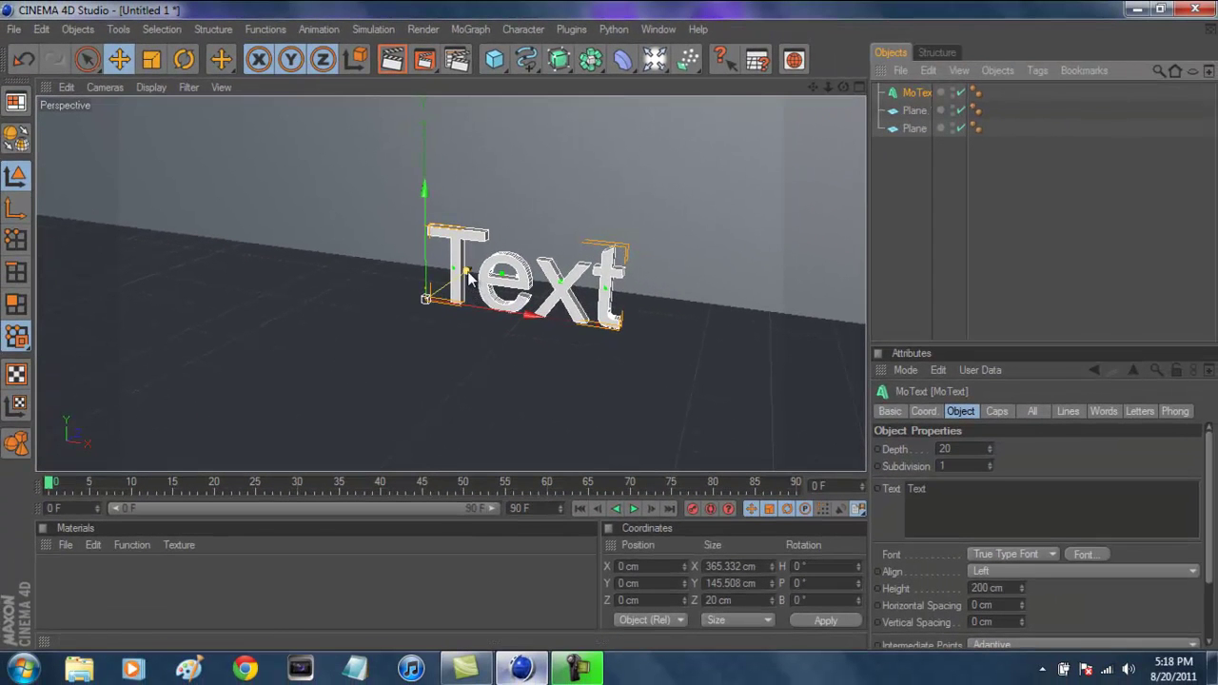
{"action": "left_click", "coordinate": [1059, 163]}
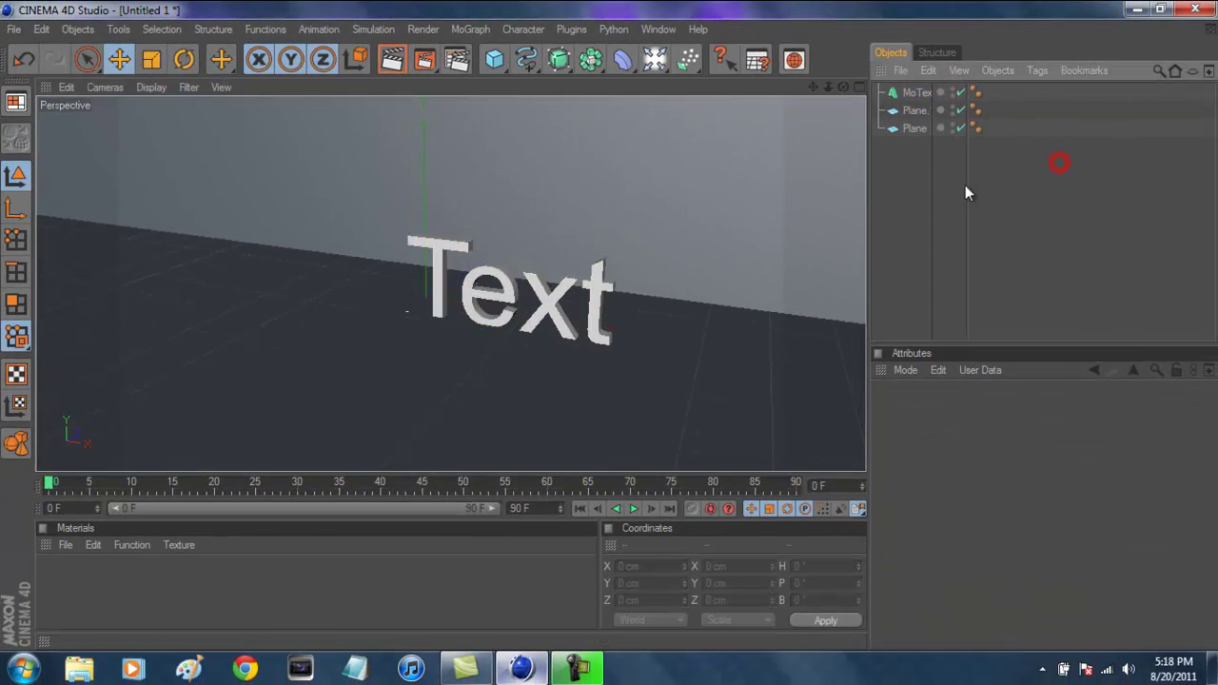
Set the MoText object's extrusion depth to 100 and deselect it
{"action": "left_click", "coordinate": [913, 94]}
{"action": "left_click", "coordinate": [912, 105]}
{"action": "left_click", "coordinate": [916, 94]}
{"action": "left_click", "coordinate": [949, 204]}
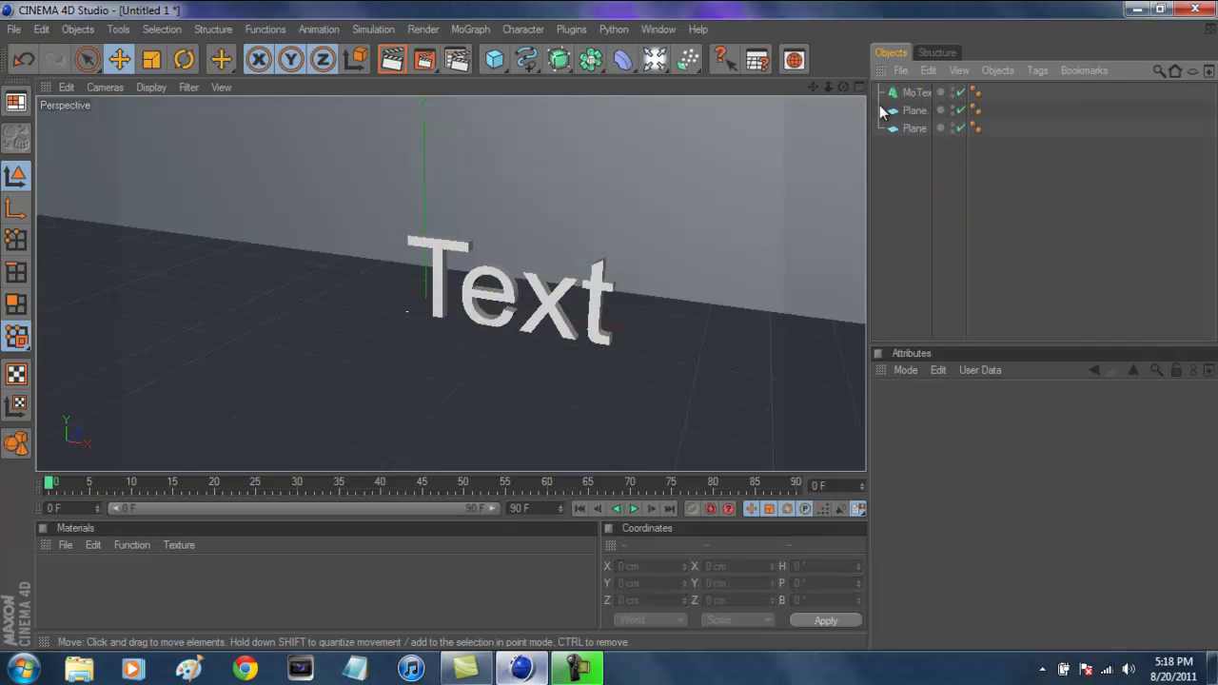
{"action": "left_click", "coordinate": [921, 93]}
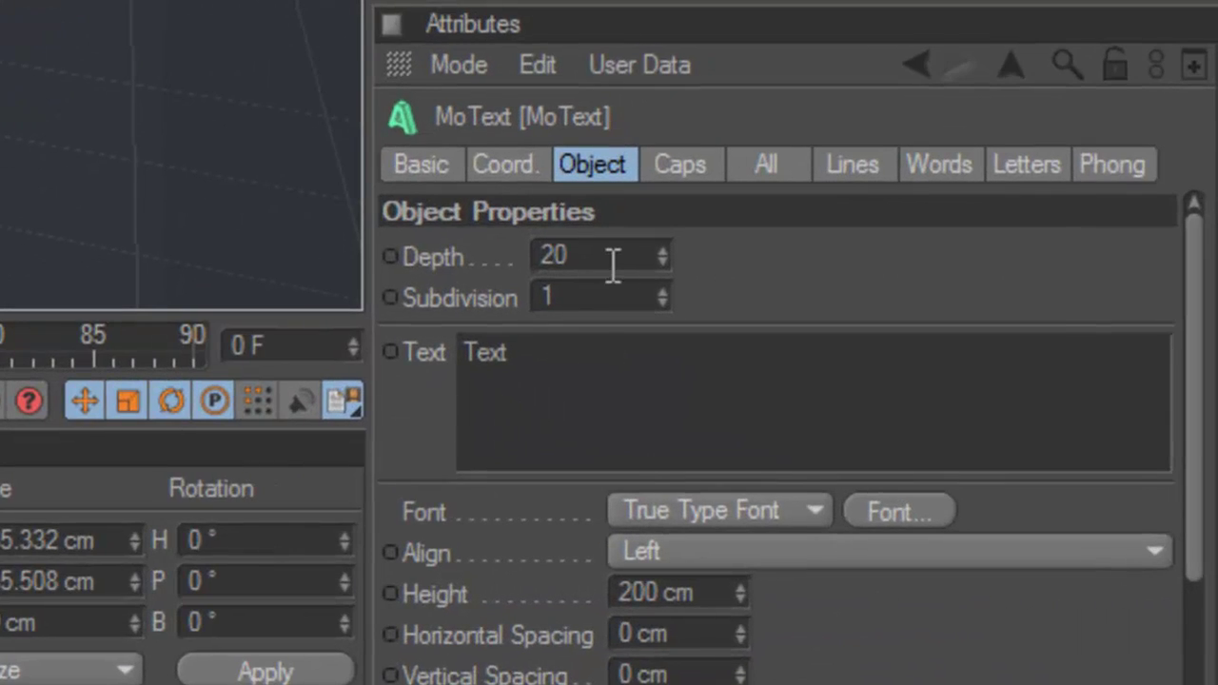
{"action": "left_click", "coordinate": [611, 259]}
{"action": "type", "text": "100"}
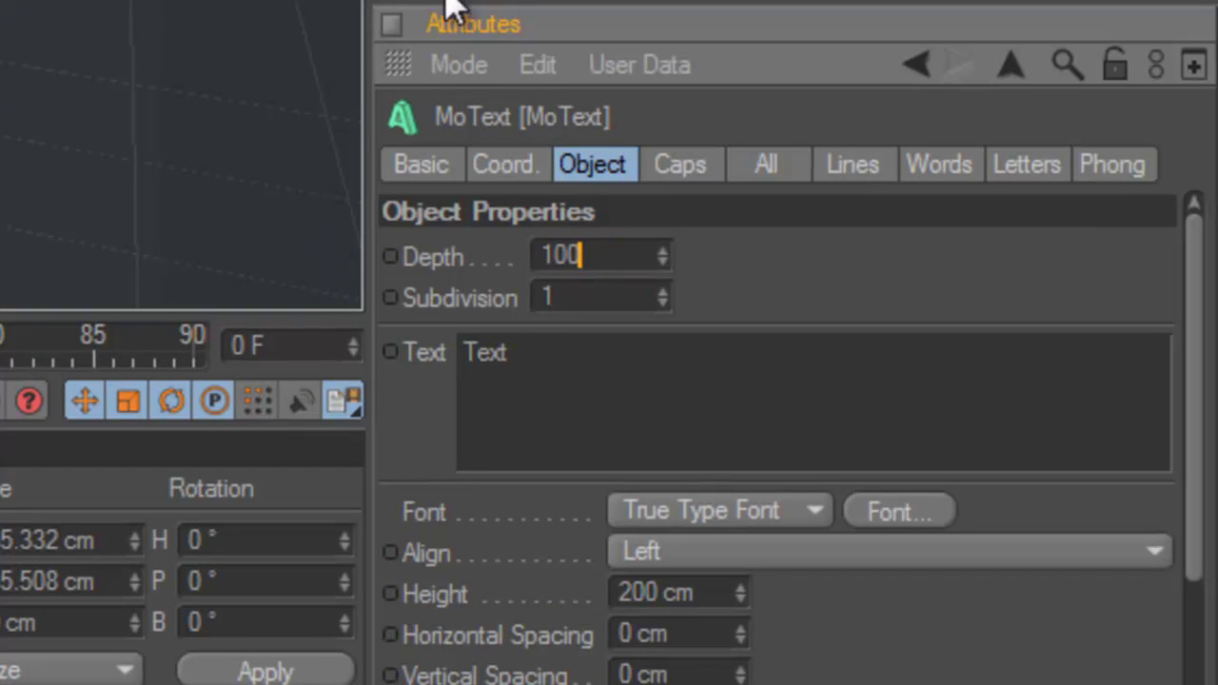
{"action": "left_click", "coordinate": [516, 6]}
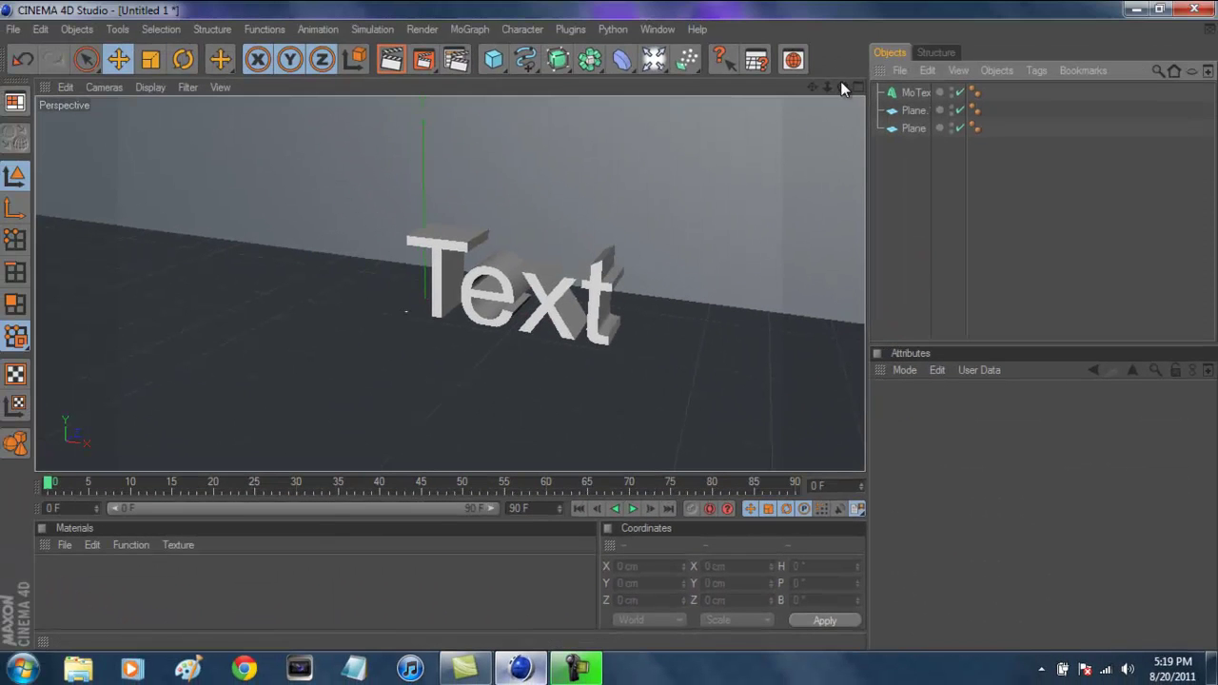
{"action": "left_click", "coordinate": [954, 189]}
{"action": "left_click_drag", "start_coordinate": [846, 83], "coordinate": [999, 114]}
{"action": "left_click", "coordinate": [1073, 131]}
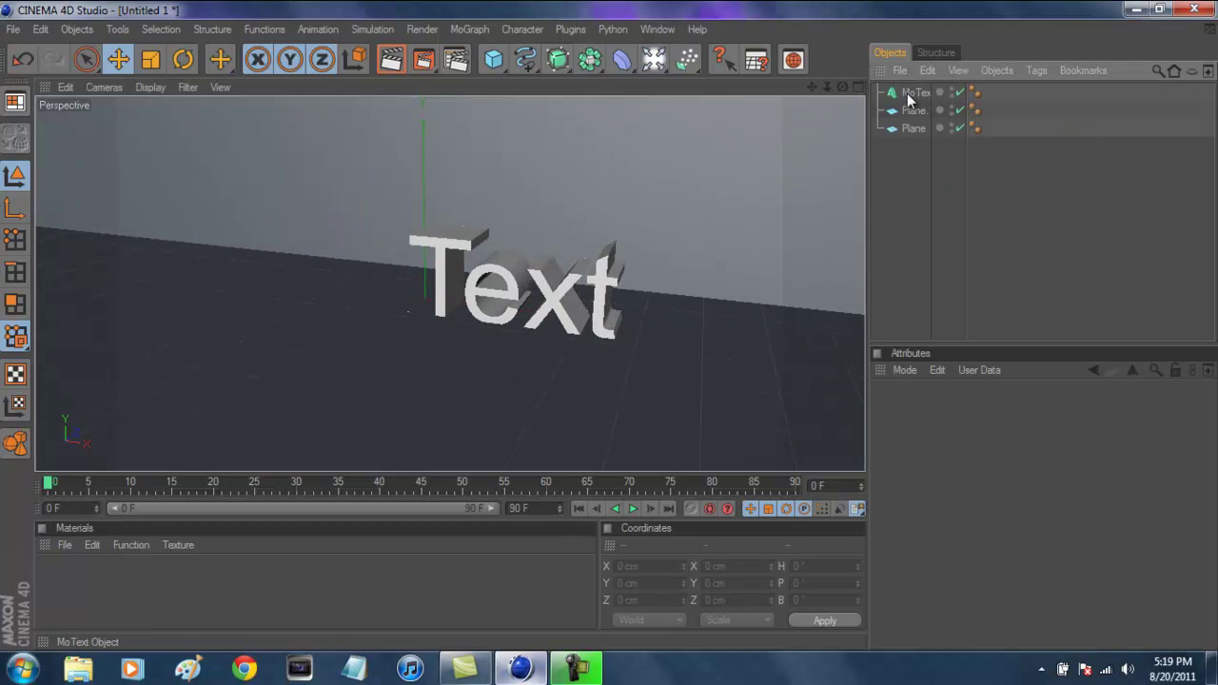
Replace the MoText object's placeholder wording with the person's first name
{"action": "left_click", "coordinate": [909, 95]}
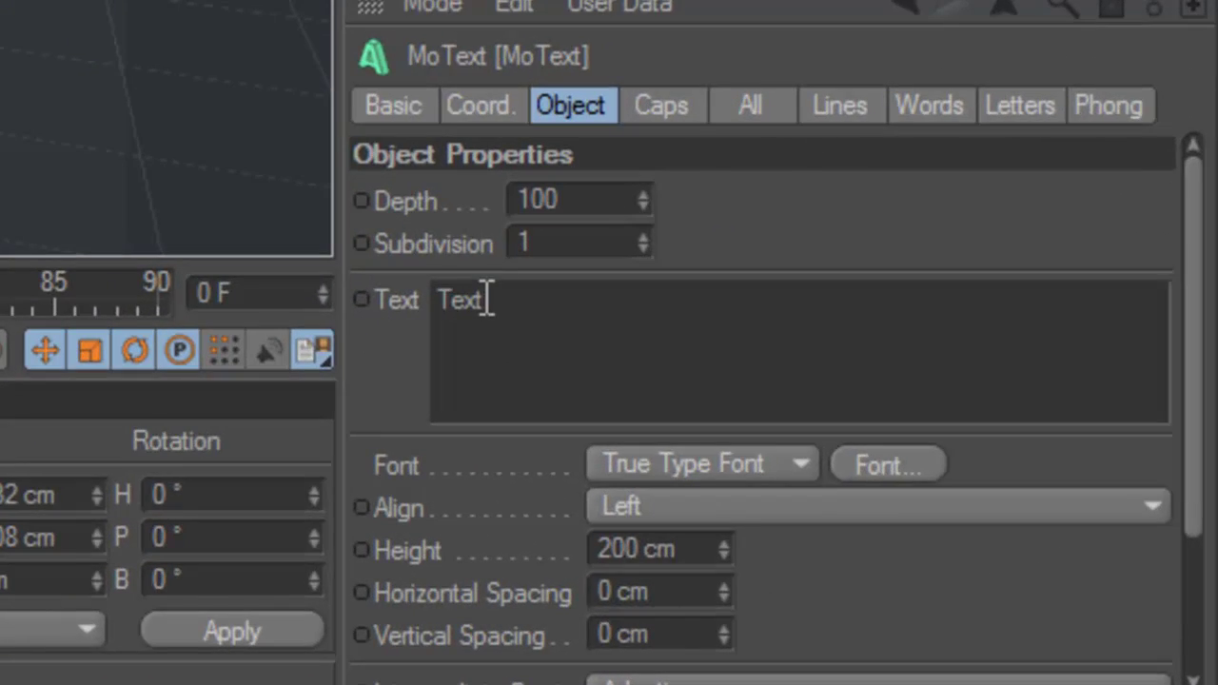
{"action": "double_click", "coordinate": [931, 488]}
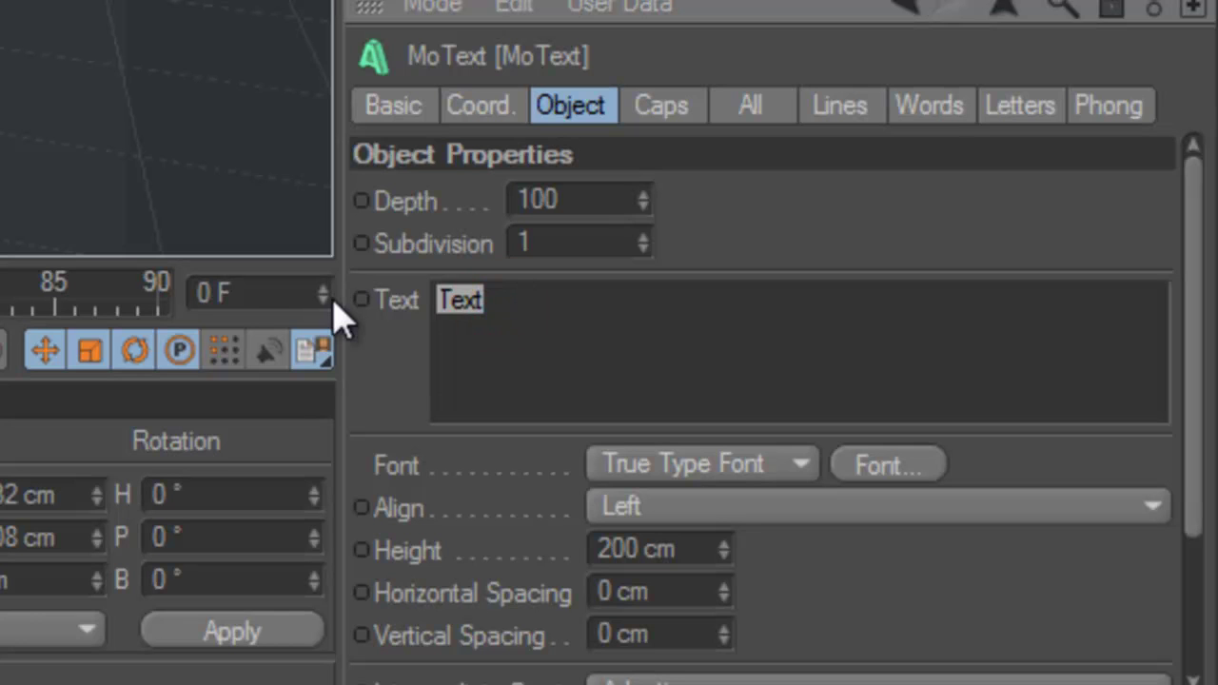
{"action": "key", "text": "BackSpace"}
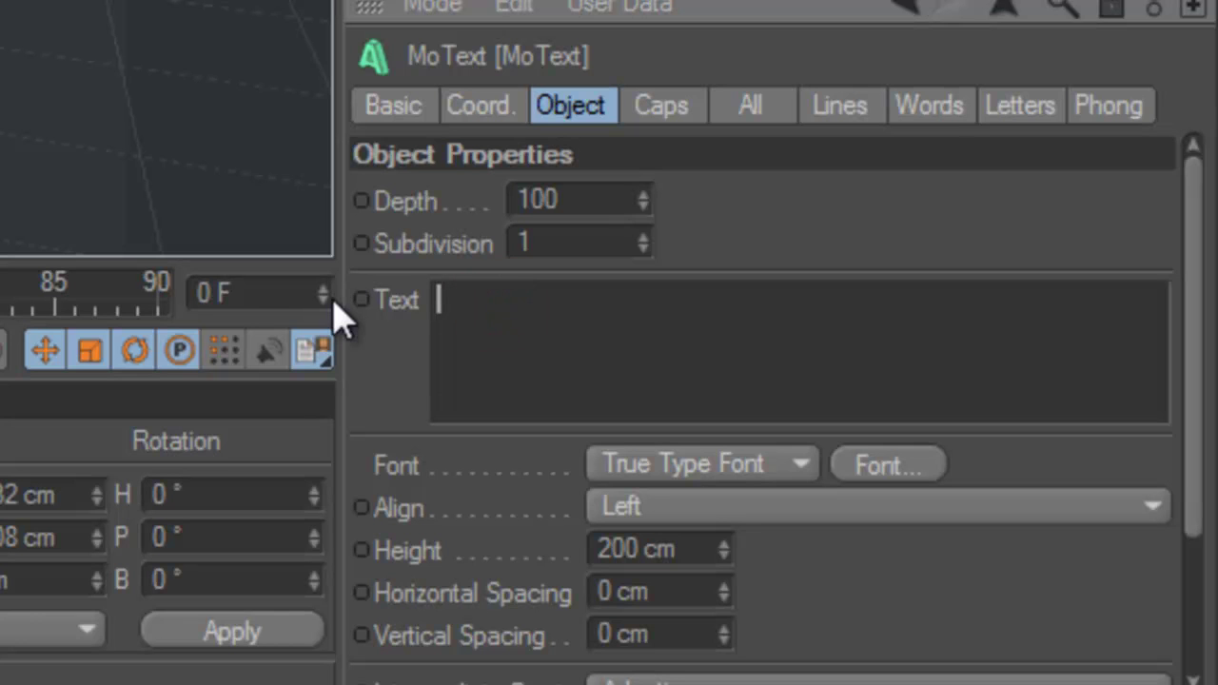
{"action": "type", "text": "Andr"}
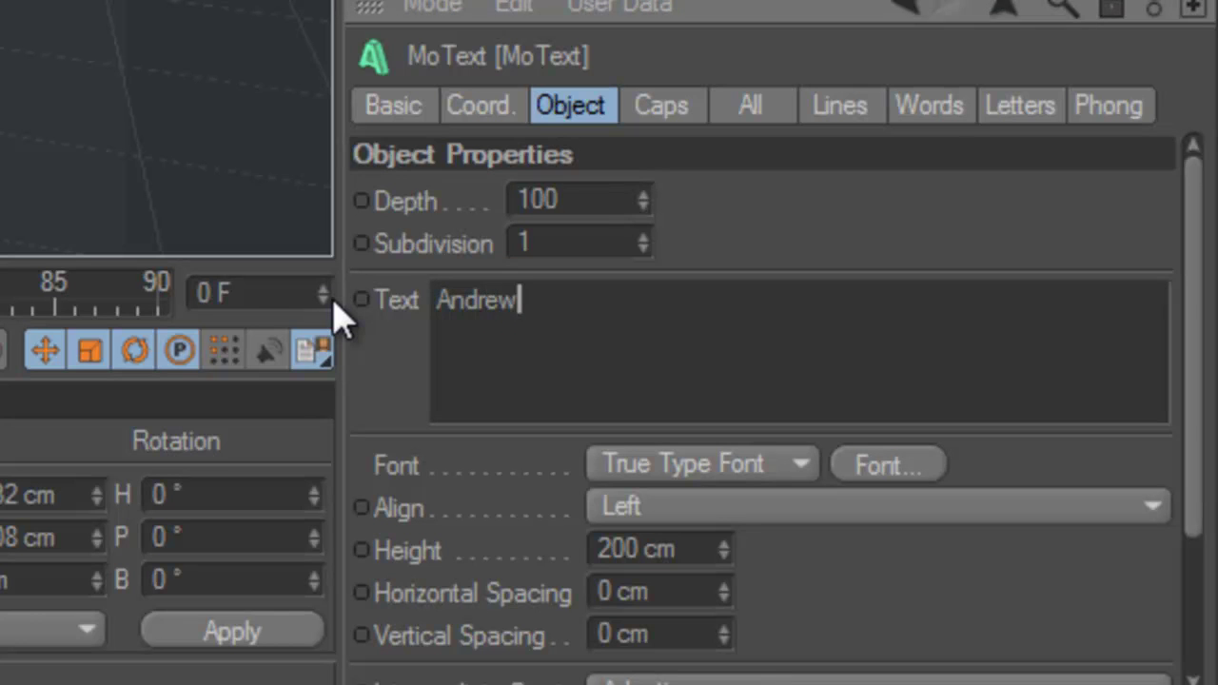
{"action": "type", "text": "ew"}
{"action": "left_click_drag", "start_coordinate": [1007, 102], "coordinate": [629, 366]}
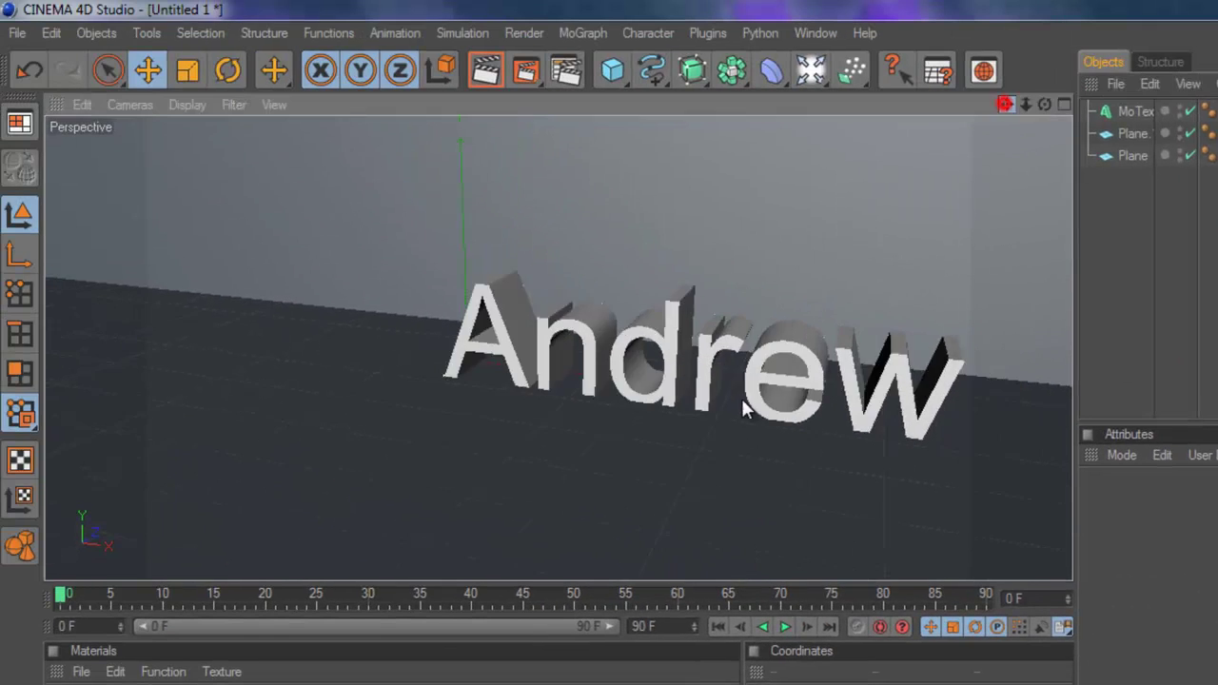
Change the font of the 3D text to BankGothic Md BT
{"action": "left_click", "coordinate": [1133, 111]}
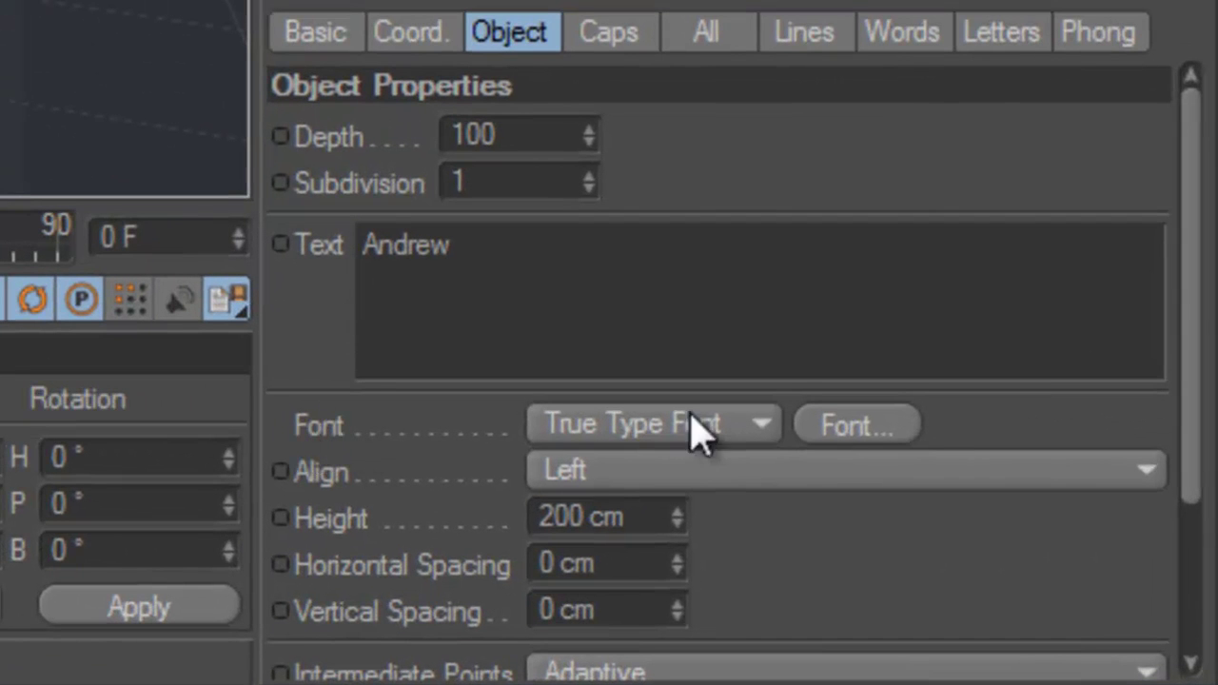
{"action": "left_click", "coordinate": [849, 428]}
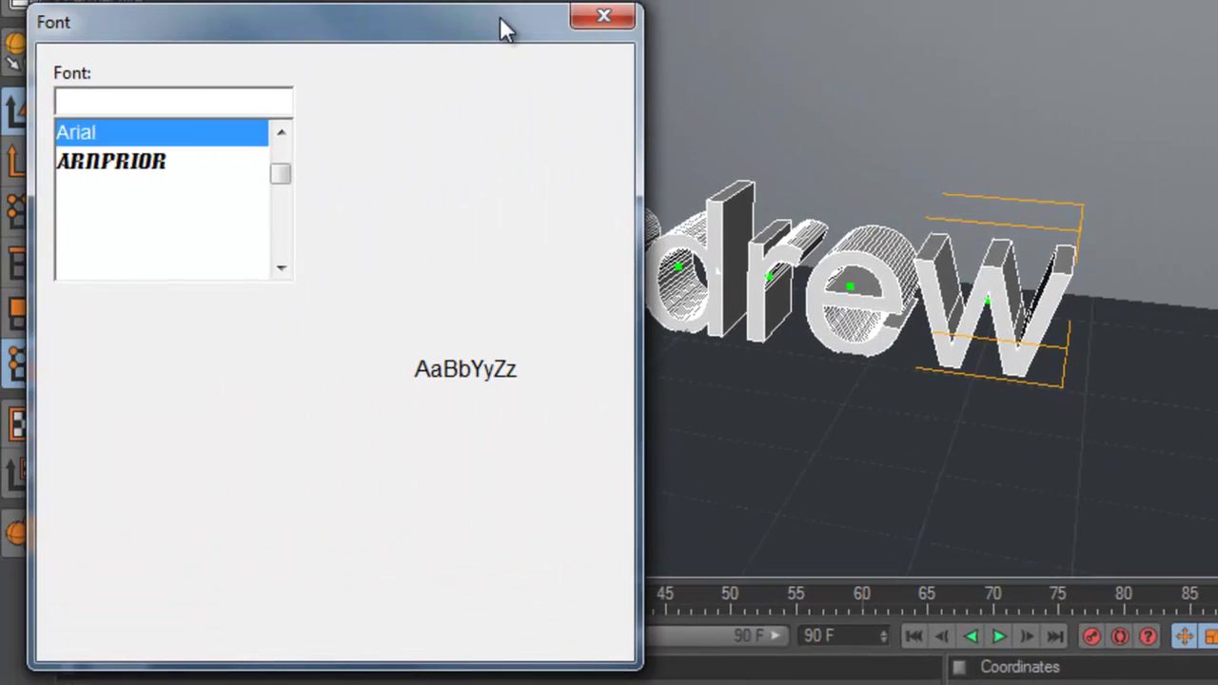
{"action": "left_click_drag", "start_coordinate": [501, 27], "coordinate": [1131, 35]}
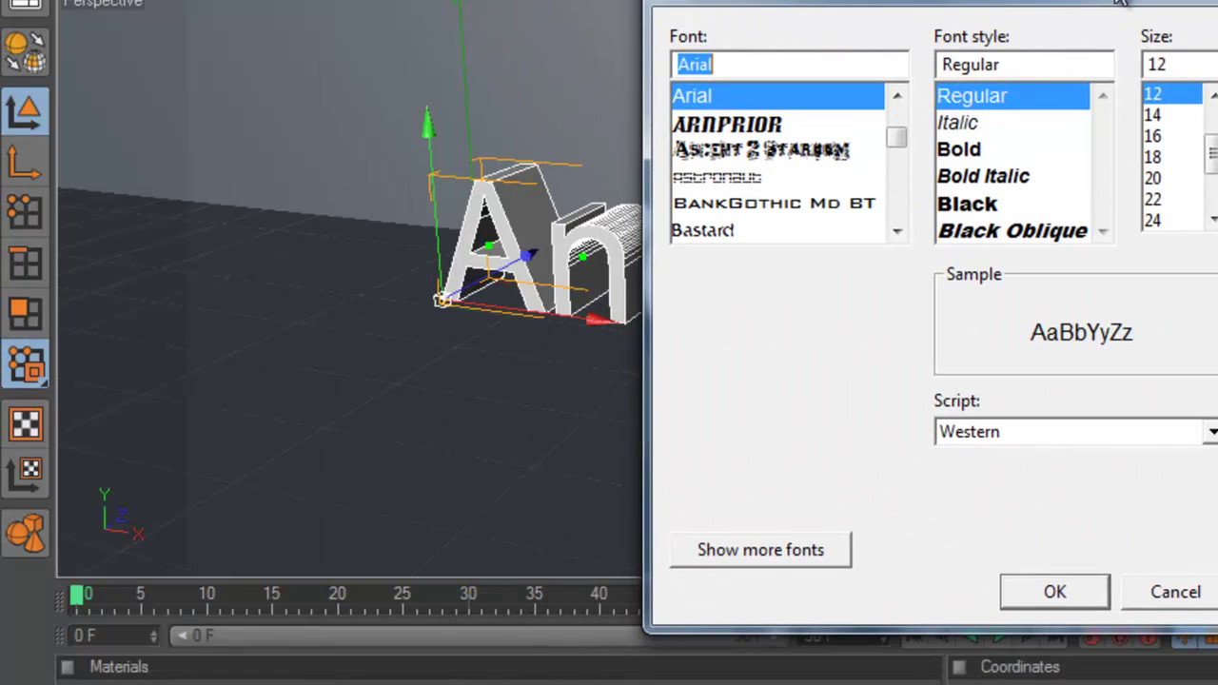
{"action": "left_click", "coordinate": [814, 204]}
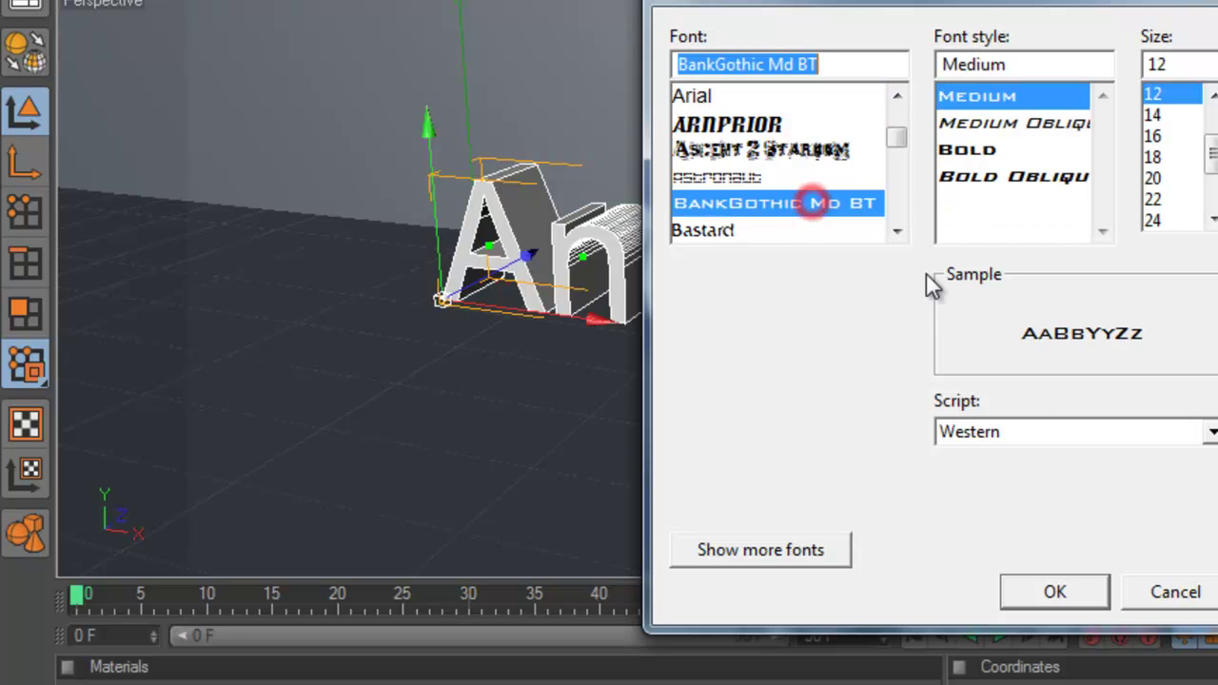
{"action": "left_click", "coordinate": [1055, 588]}
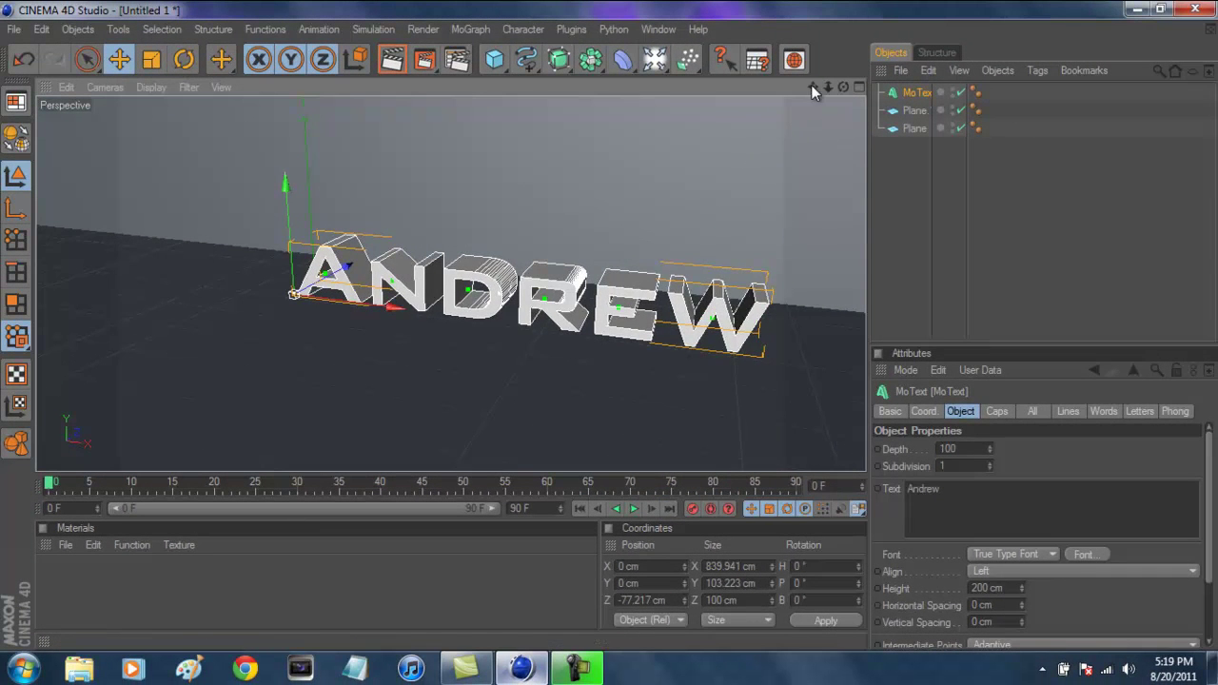
Add a camera that captures a nearly frontal view of the whole 3D text
{"action": "left_click_drag", "start_coordinate": [810, 87], "coordinate": [612, 333]}
{"action": "left_click_drag", "start_coordinate": [843, 87], "coordinate": [610, 333]}
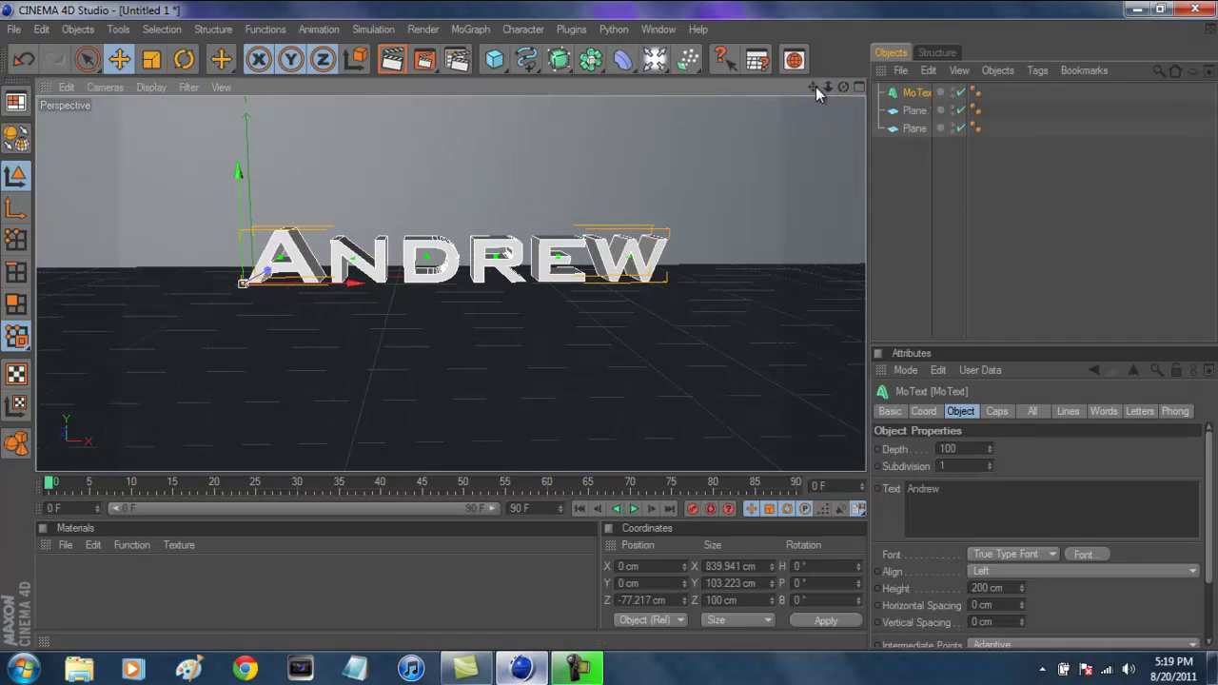
{"action": "left_click_drag", "start_coordinate": [815, 86], "coordinate": [605, 327]}
{"action": "left_click", "coordinate": [1023, 163]}
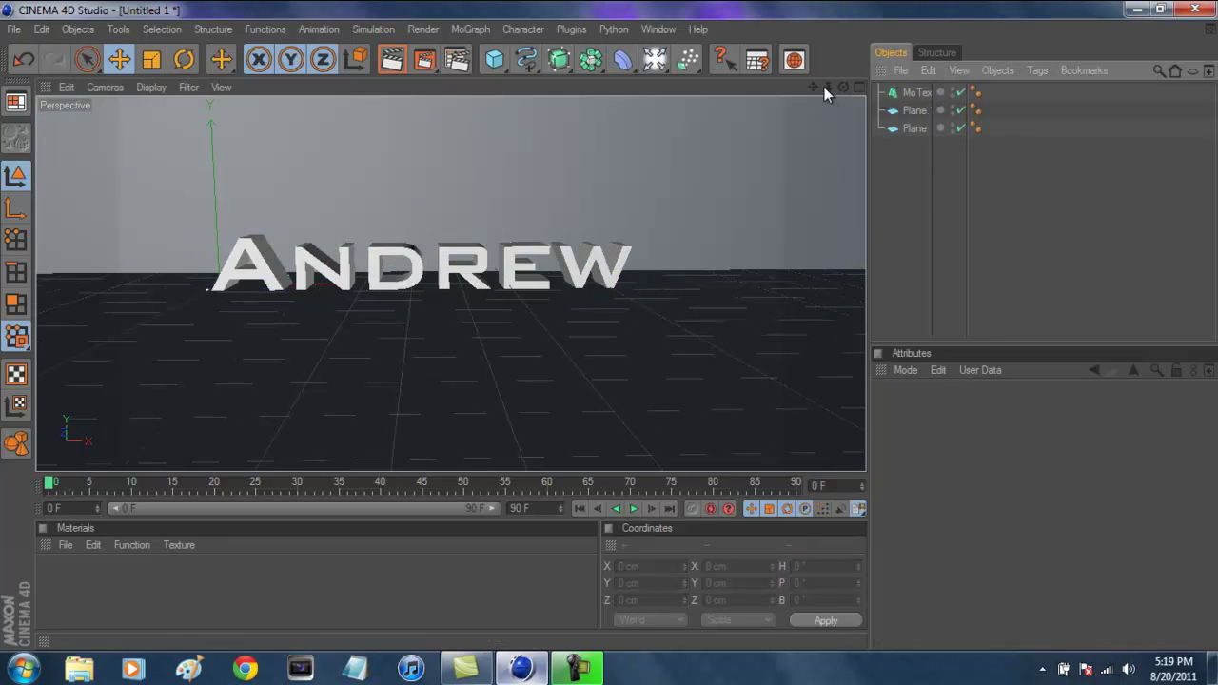
{"action": "left_click_drag", "start_coordinate": [816, 86], "coordinate": [609, 326]}
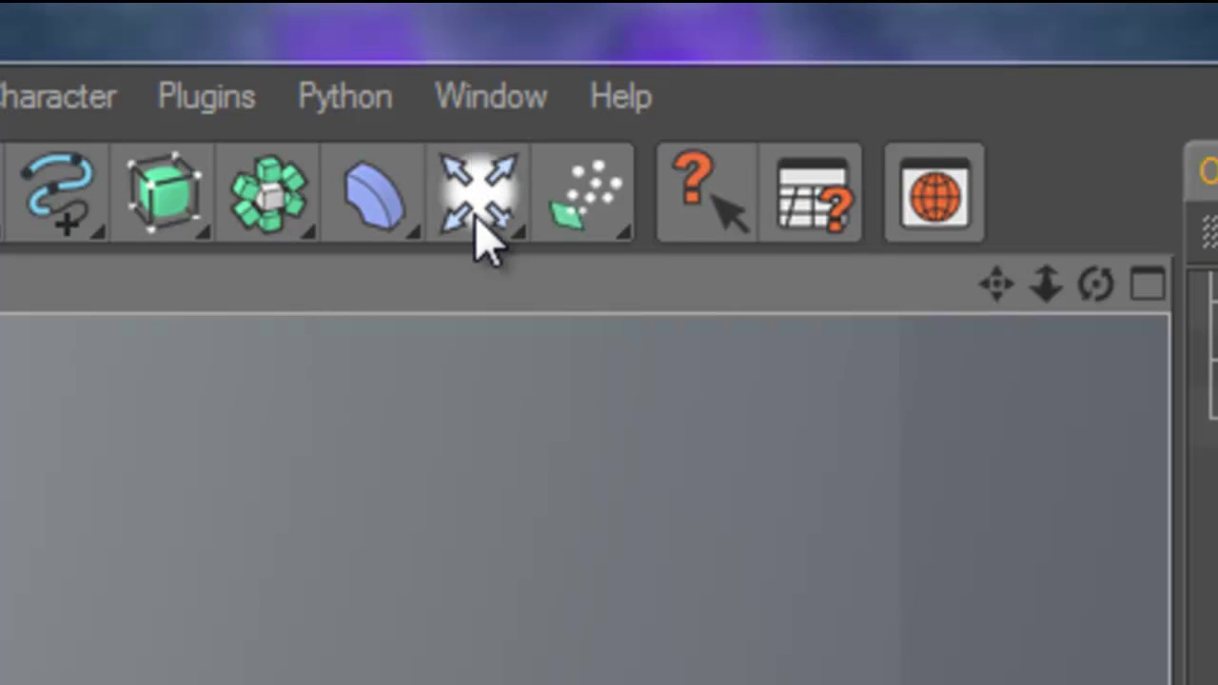
{"action": "left_click", "coordinate": [480, 229]}
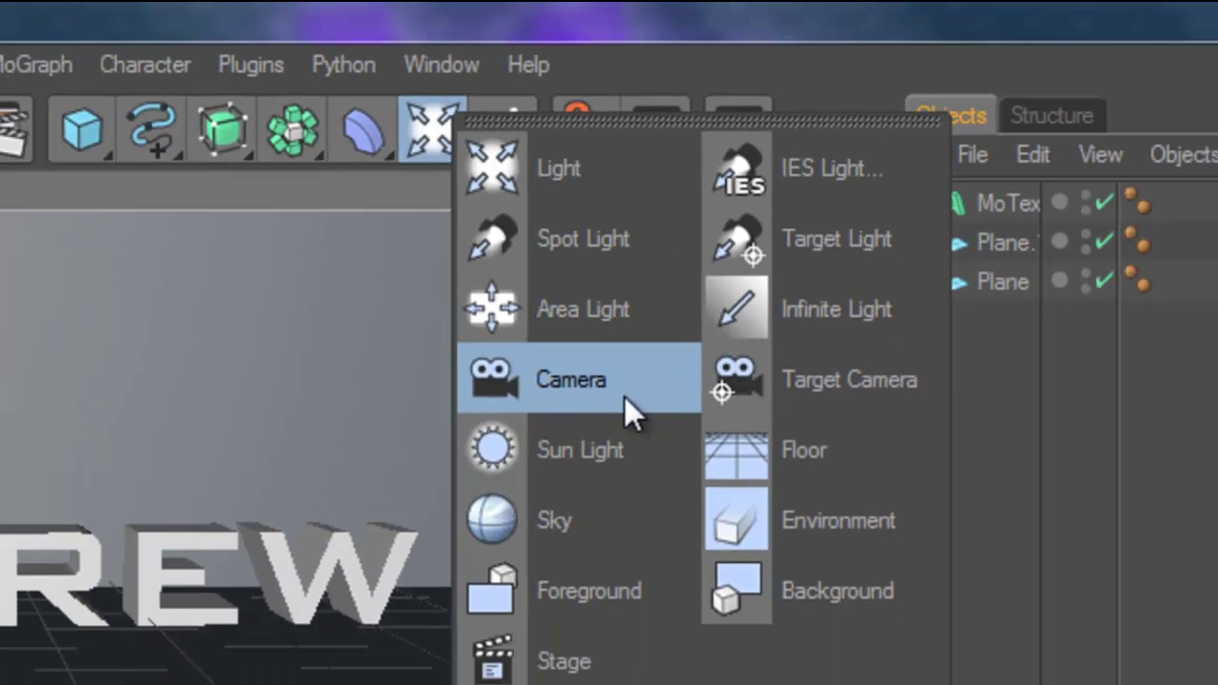
{"action": "left_click", "coordinate": [590, 466]}
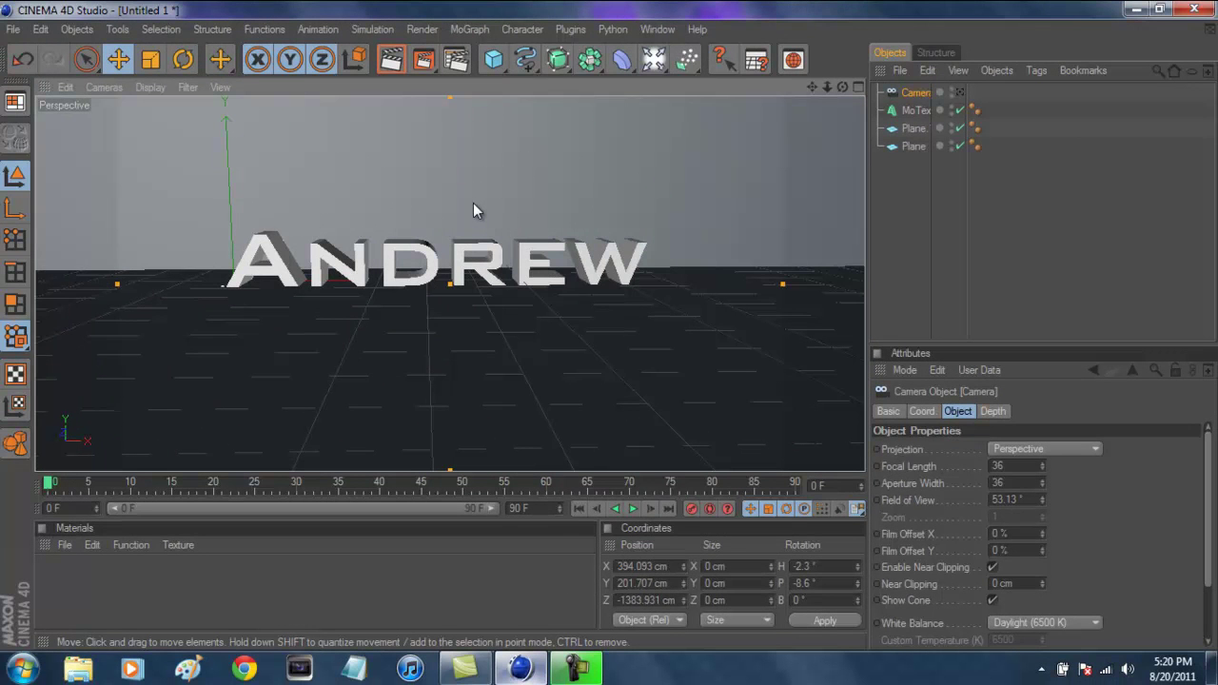
Make the new scene camera the active camera of the perspective view
{"action": "scroll", "coordinate": [473, 202], "scroll_direction": "down", "scroll_amount": 2}
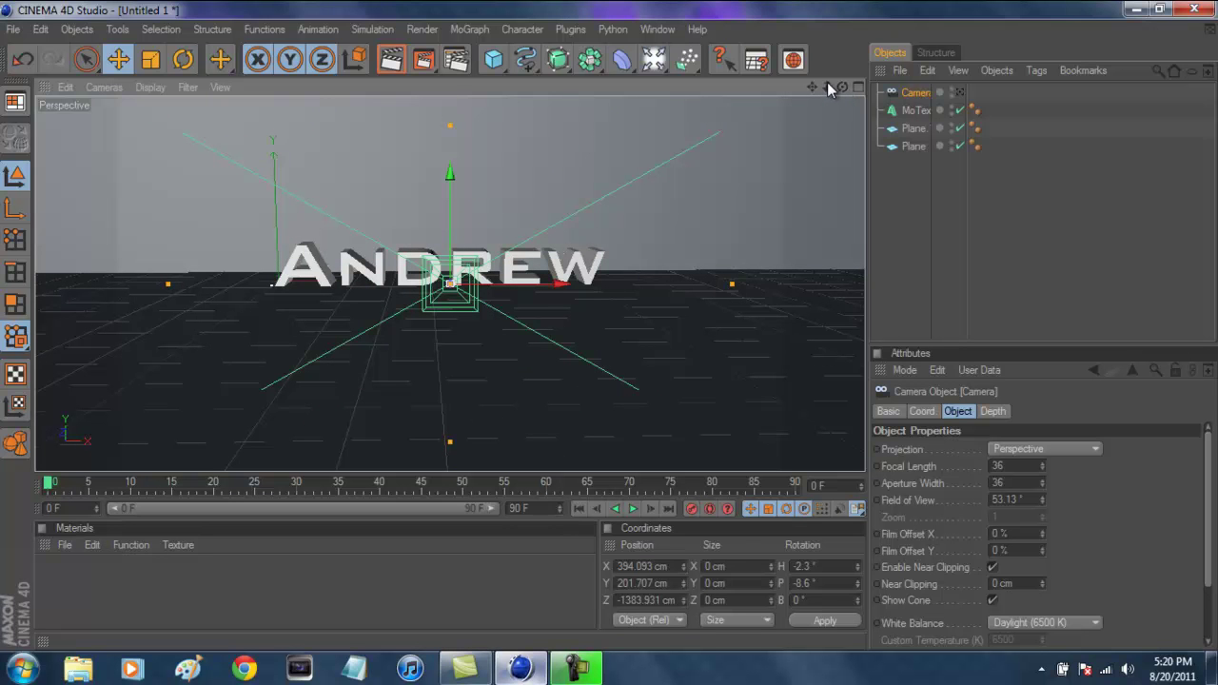
{"action": "left_click_drag", "start_coordinate": [825, 86], "coordinate": [617, 331]}
{"action": "left_click_drag", "start_coordinate": [843, 86], "coordinate": [395, 213]}
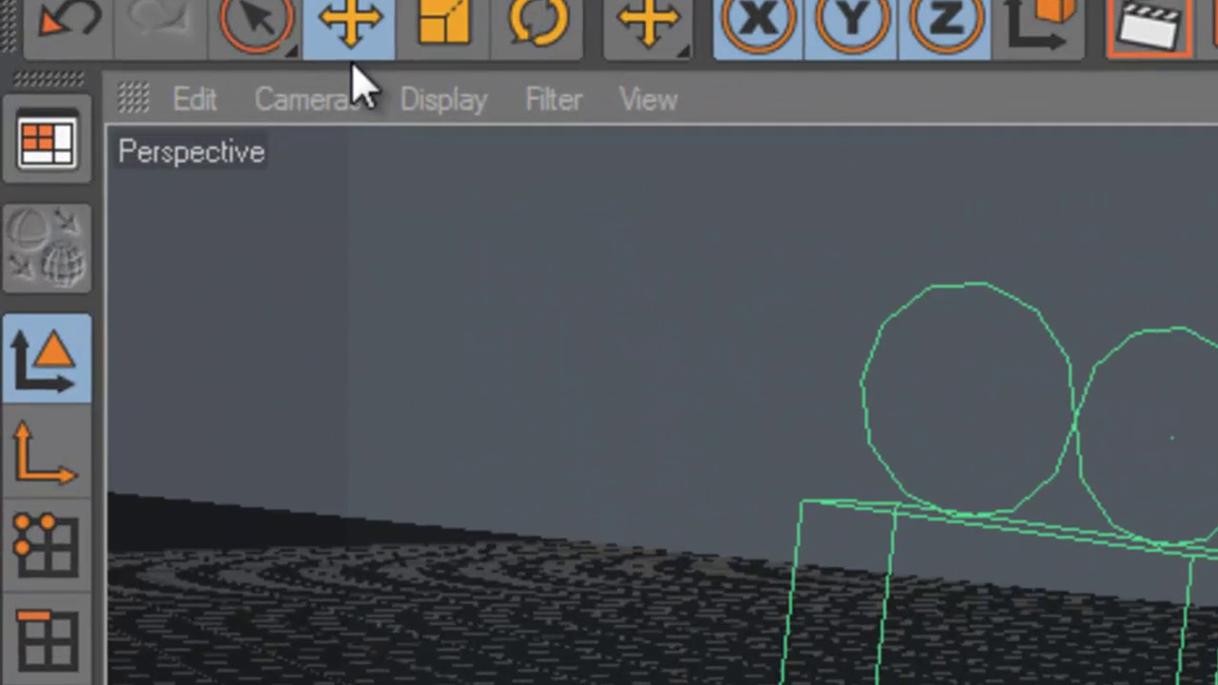
{"action": "left_click", "coordinate": [340, 100]}
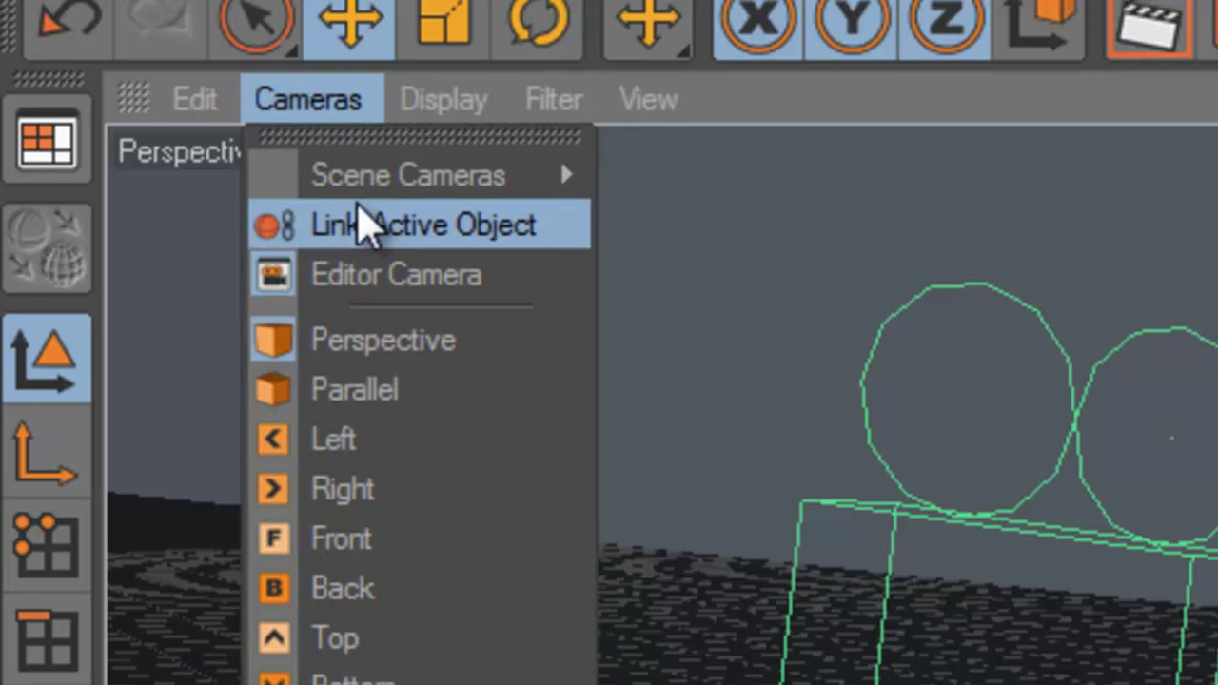
{"action": "mouse_move", "coordinate": [373, 188]}
{"action": "left_click", "coordinate": [657, 174]}
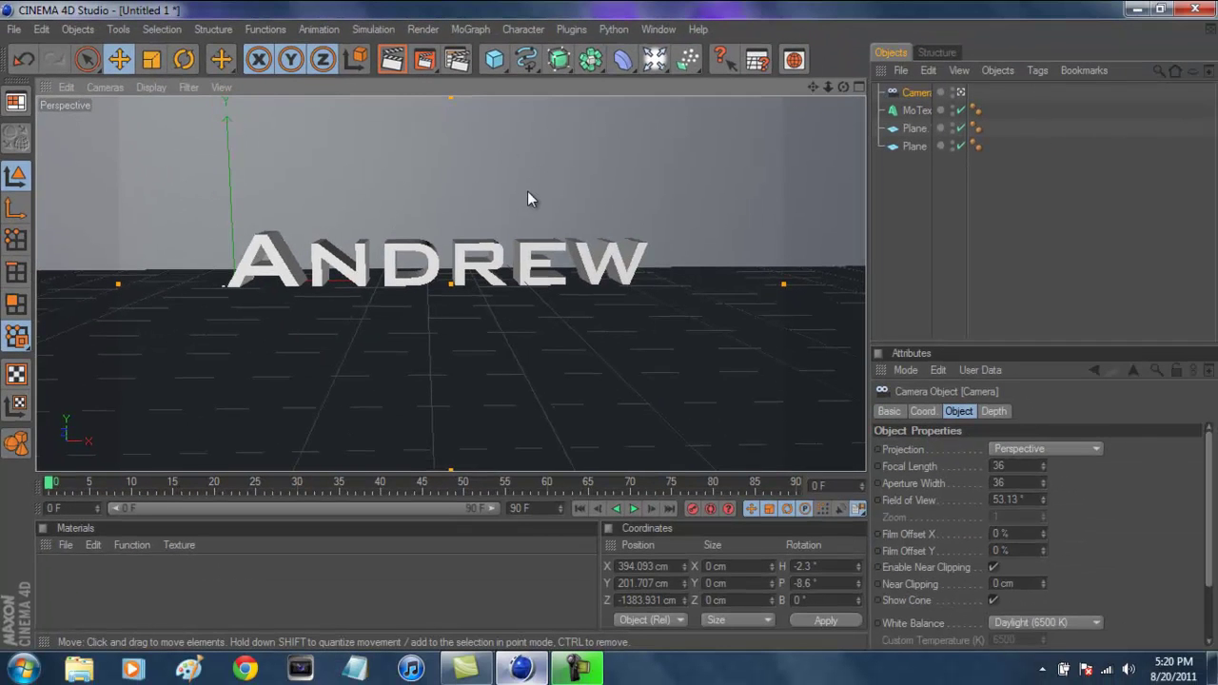
Dolly the scene camera closer to the text, to about -1265 cm on the Z axis
{"action": "scroll", "coordinate": [525, 194], "scroll_direction": "down", "scroll_amount": 2}
{"action": "scroll", "coordinate": [524, 198], "scroll_direction": "up", "scroll_amount": 4}
{"action": "scroll", "coordinate": [525, 199], "scroll_direction": "down", "scroll_amount": 1}
{"action": "scroll", "coordinate": [524, 199], "scroll_direction": "up", "scroll_amount": 1}
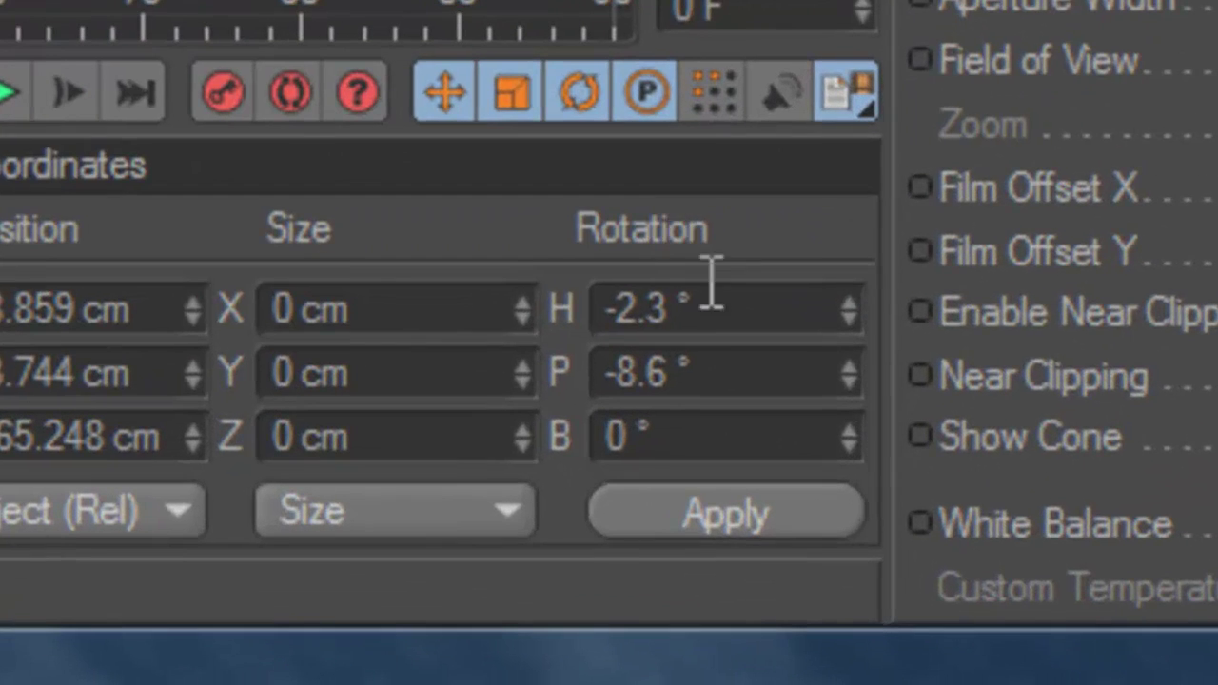
Set the camera's heading and pitch rotation both to 0° and apply them
{"action": "left_click", "coordinate": [745, 378]}
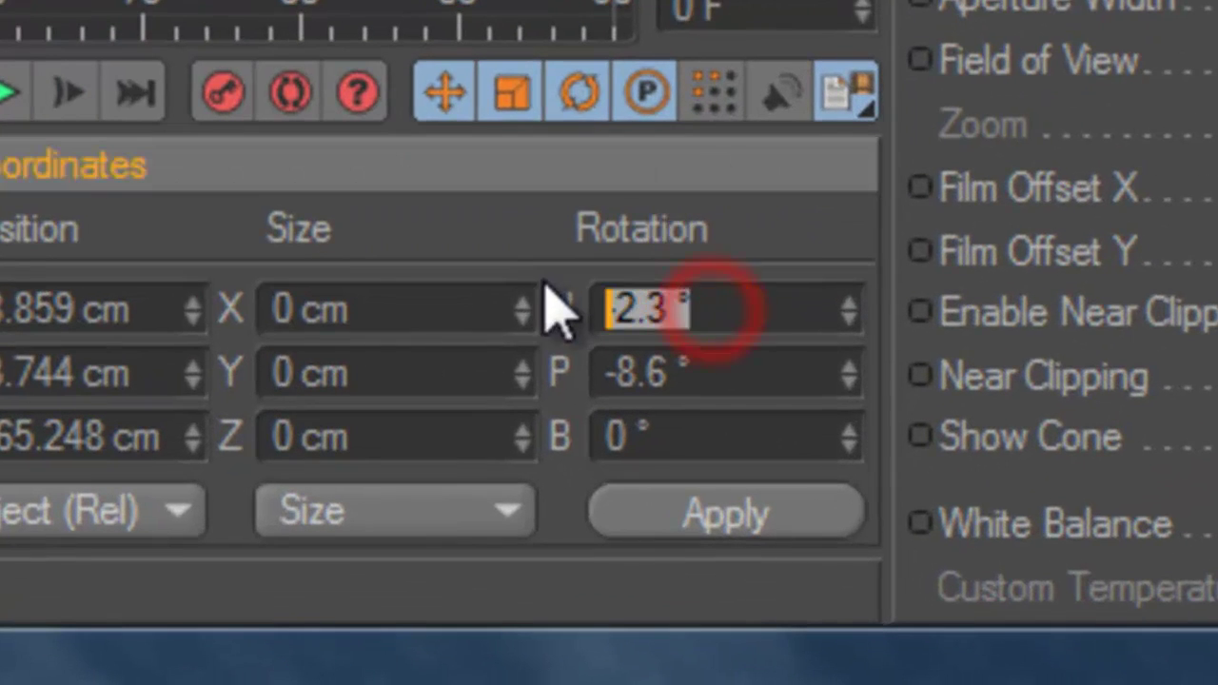
{"action": "type", "text": "0"}
{"action": "left_click", "coordinate": [707, 366]}
{"action": "type", "text": "0"}
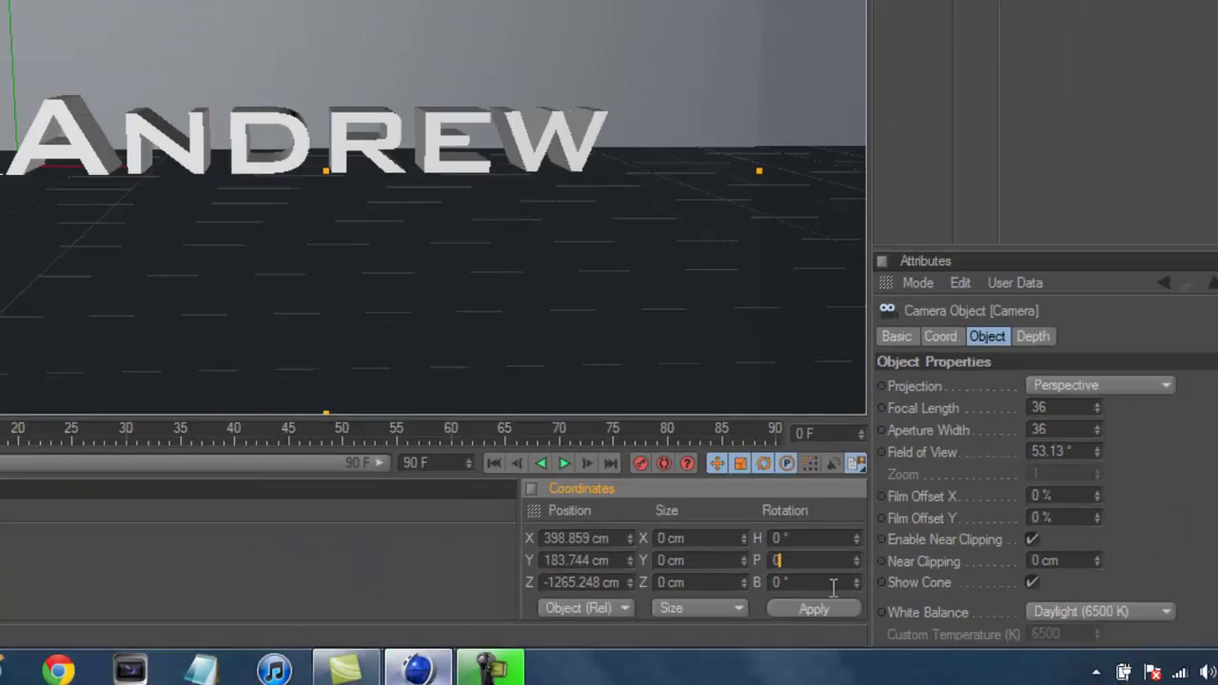
{"action": "left_click", "coordinate": [825, 619]}
Shift the camera to about X 434 cm and Y 89 cm to frame the text, and leave nothing selected
{"action": "left_click_drag", "start_coordinate": [810, 88], "coordinate": [499, 141]}
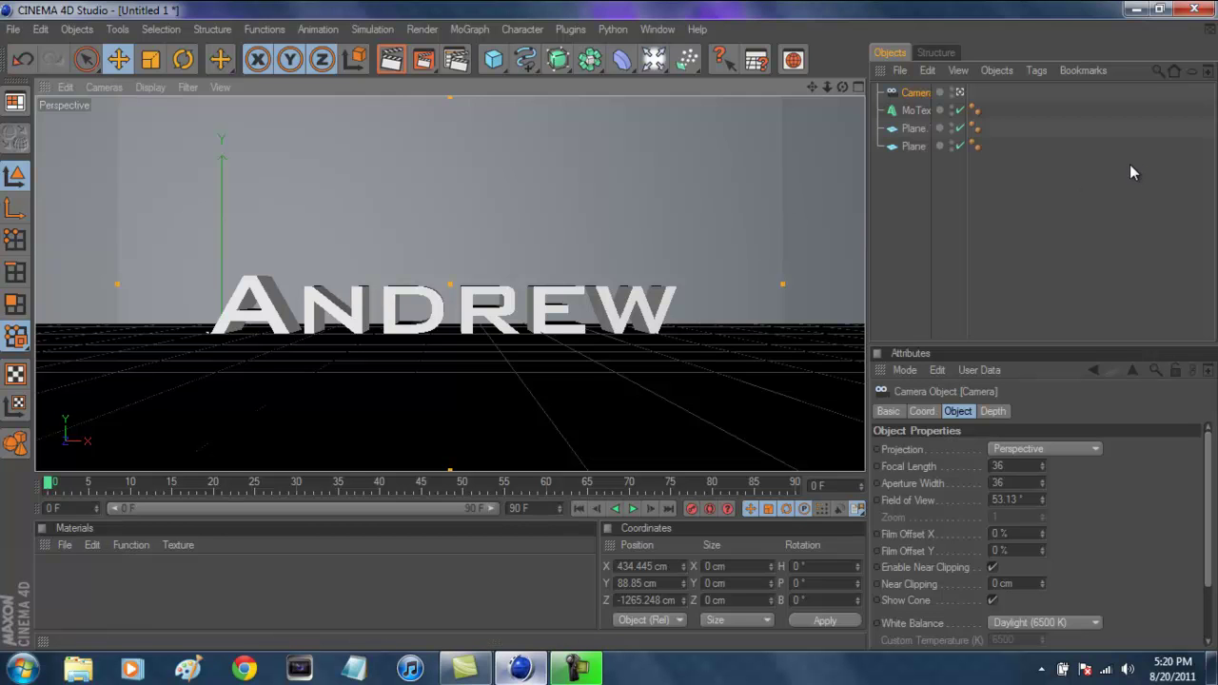
{"action": "left_click", "coordinate": [915, 110]}
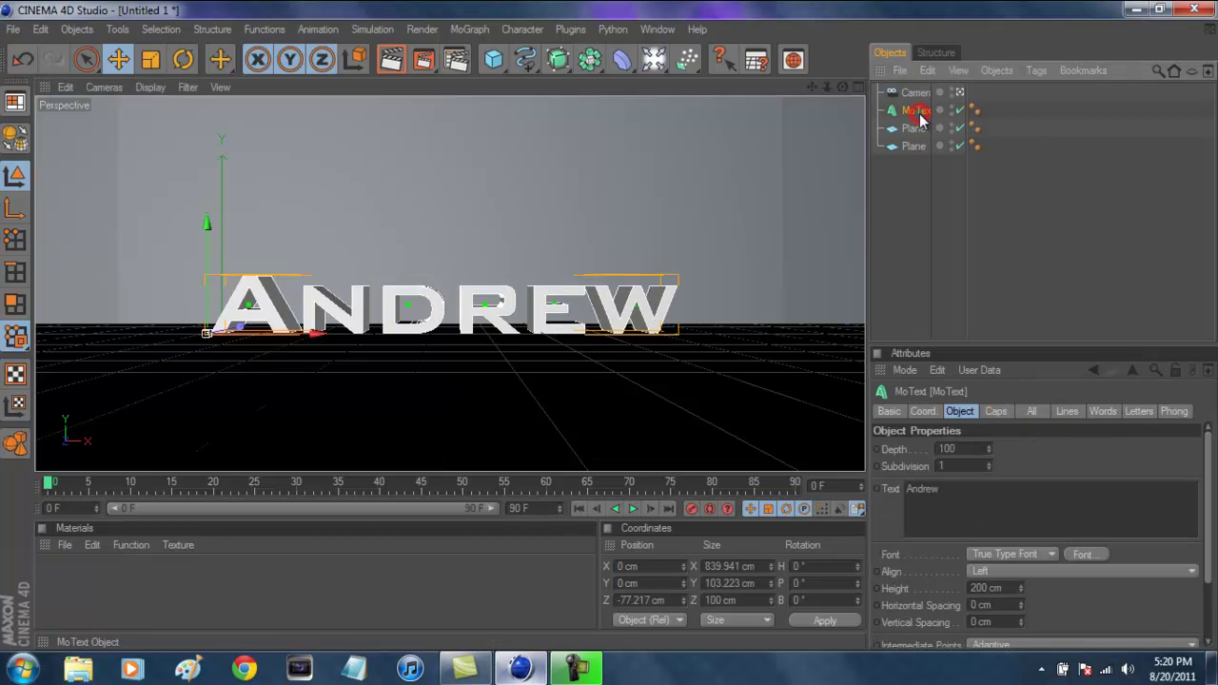
{"action": "left_click", "coordinate": [1075, 207]}
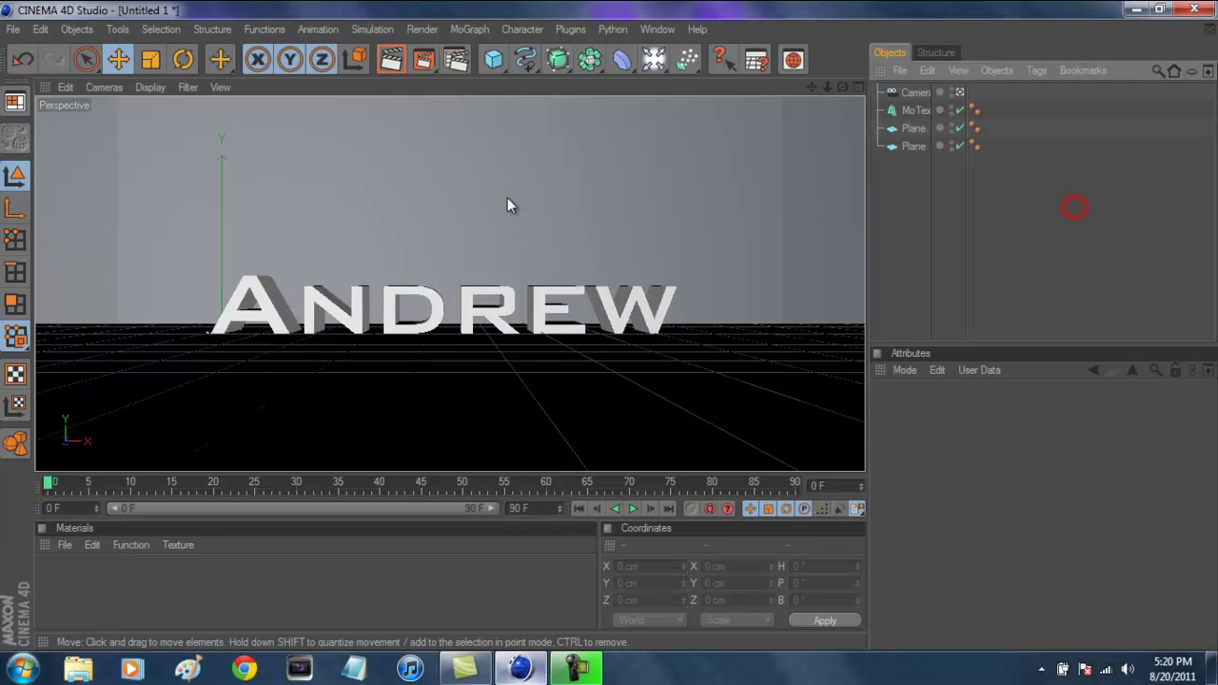
Duplicate the extruded name text object in place and leave nothing selected
{"action": "left_click", "coordinate": [397, 302]}
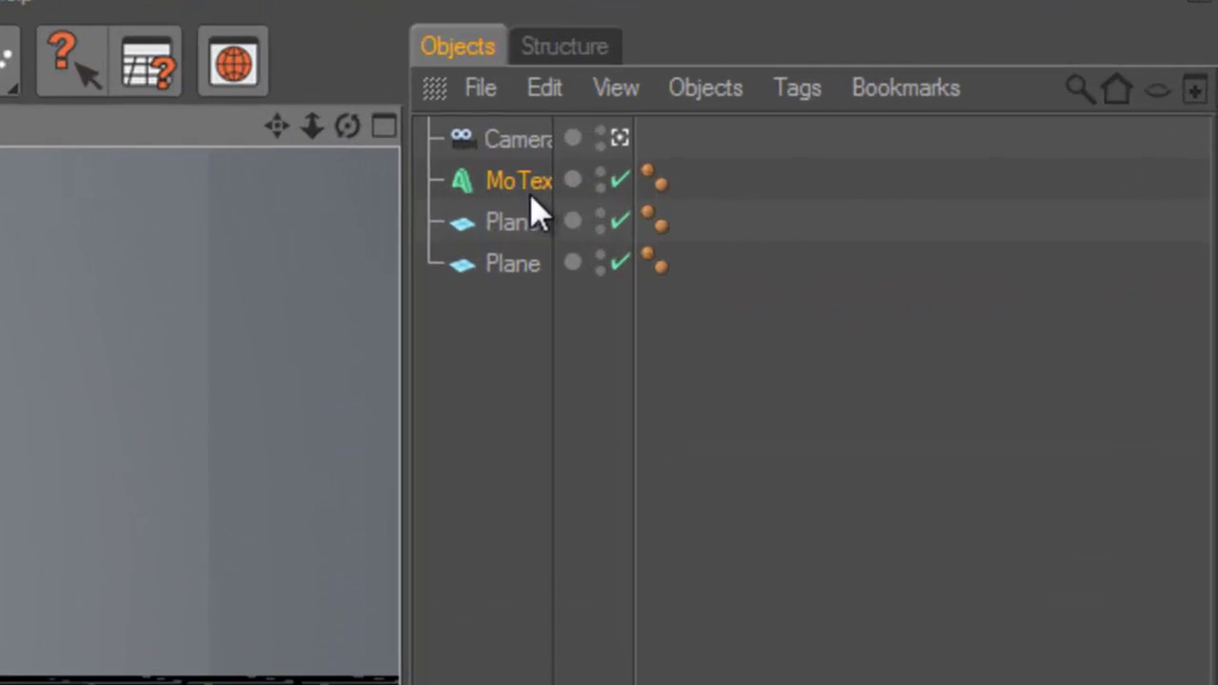
{"action": "left_click", "coordinate": [920, 112]}
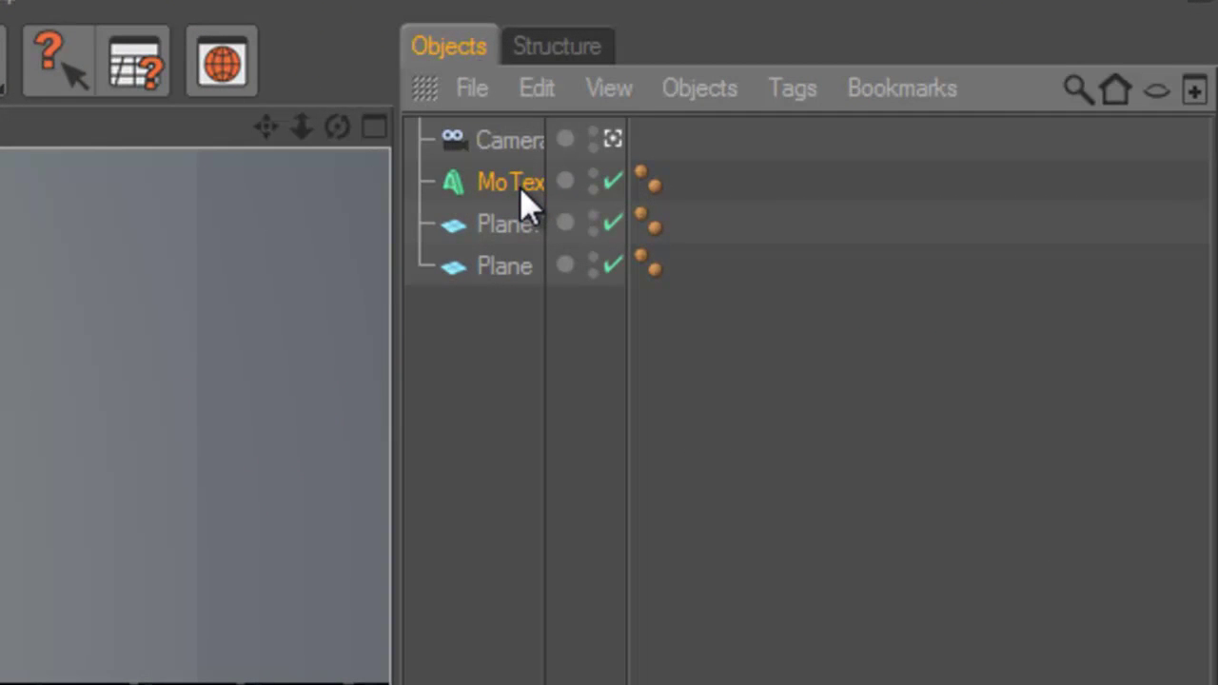
{"action": "key", "text": "ctrl+c"}
{"action": "key", "text": "ctrl+v"}
{"action": "left_click_drag", "start_coordinate": [517, 145], "coordinate": [519, 193]}
{"action": "left_click", "coordinate": [647, 445]}
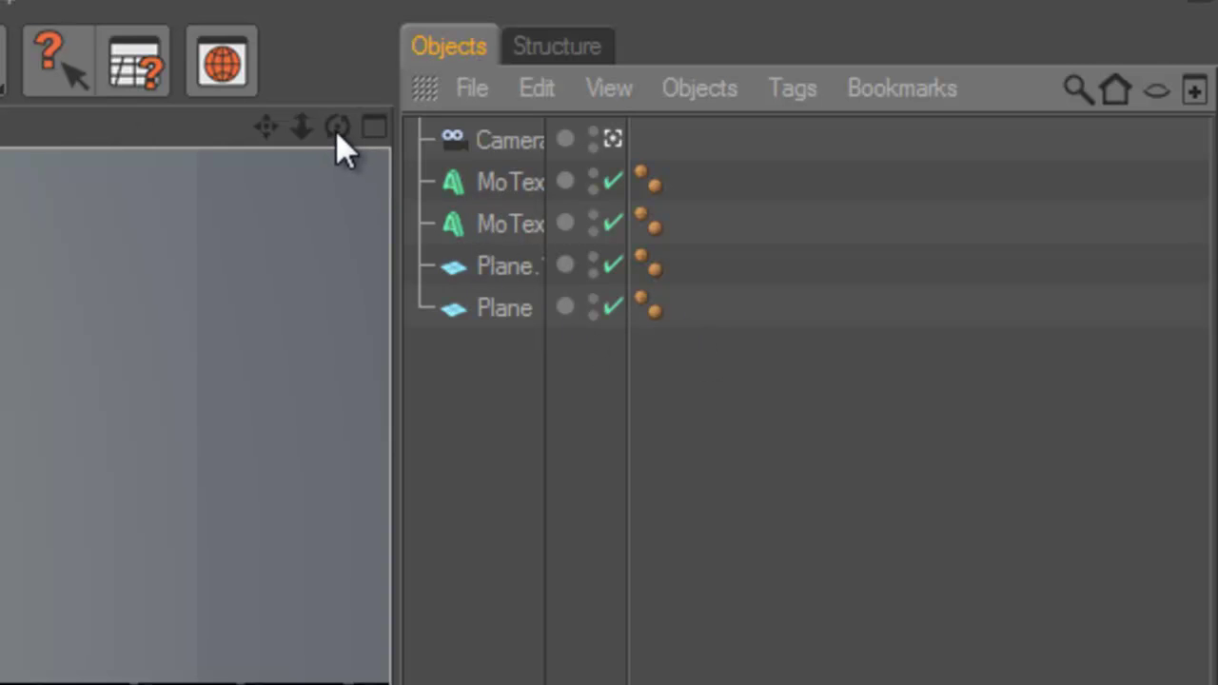
Raise both name text objects together to about 35.9 cm on the Y axis, then clear the selection
{"action": "left_click_drag", "start_coordinate": [338, 127], "coordinate": [360, 131]}
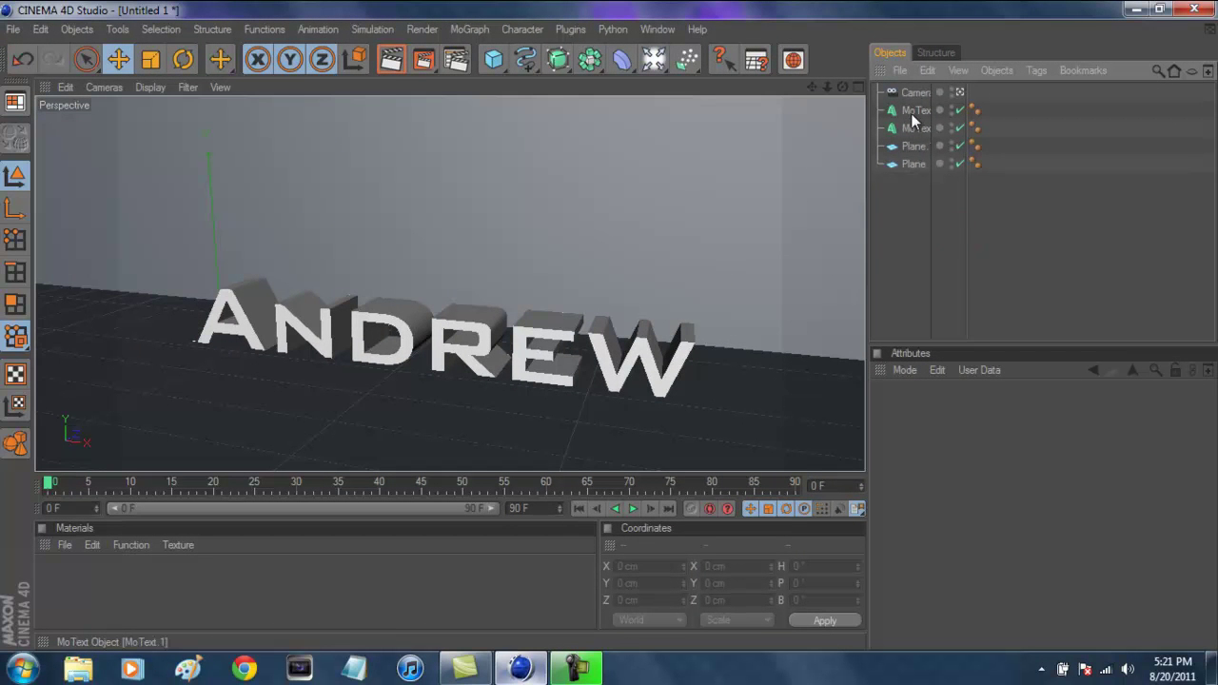
{"action": "left_click", "coordinate": [914, 127]}
{"action": "left_click", "coordinate": [914, 110], "text": "shift"}
{"action": "left_click_drag", "start_coordinate": [190, 257], "coordinate": [189, 237]}
{"action": "left_click", "coordinate": [951, 229]}
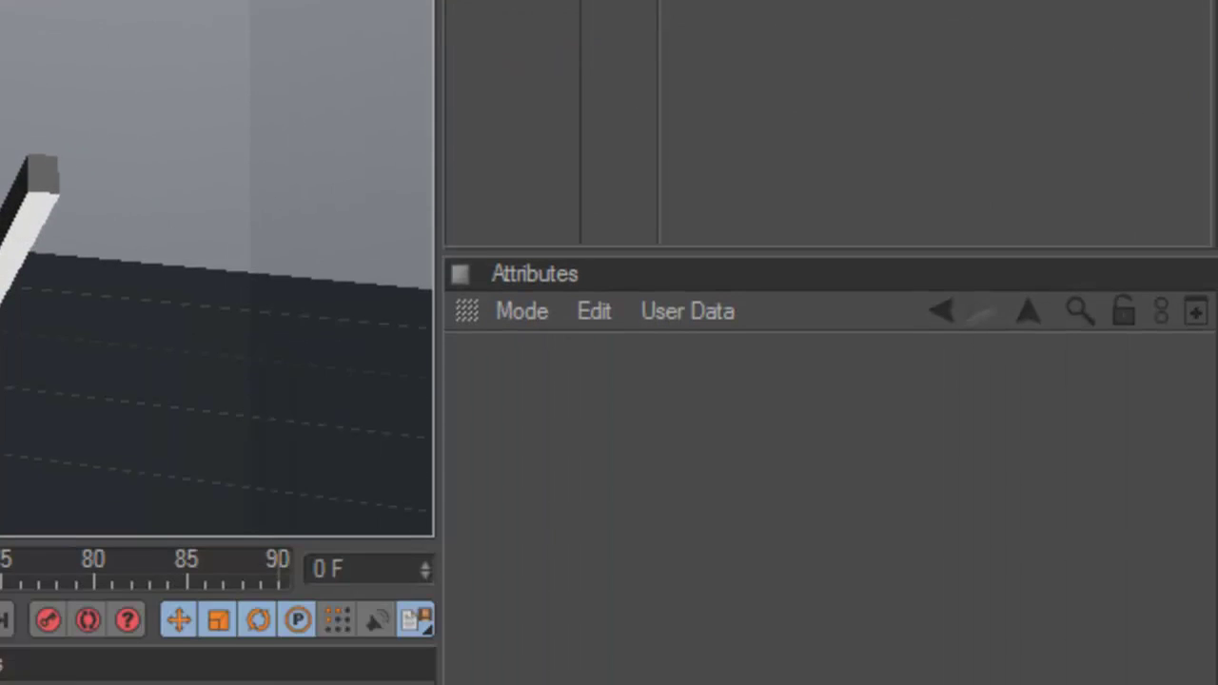
Set the start cap of the original name text to Fillet Cap
{"action": "left_click", "coordinate": [553, 244]}
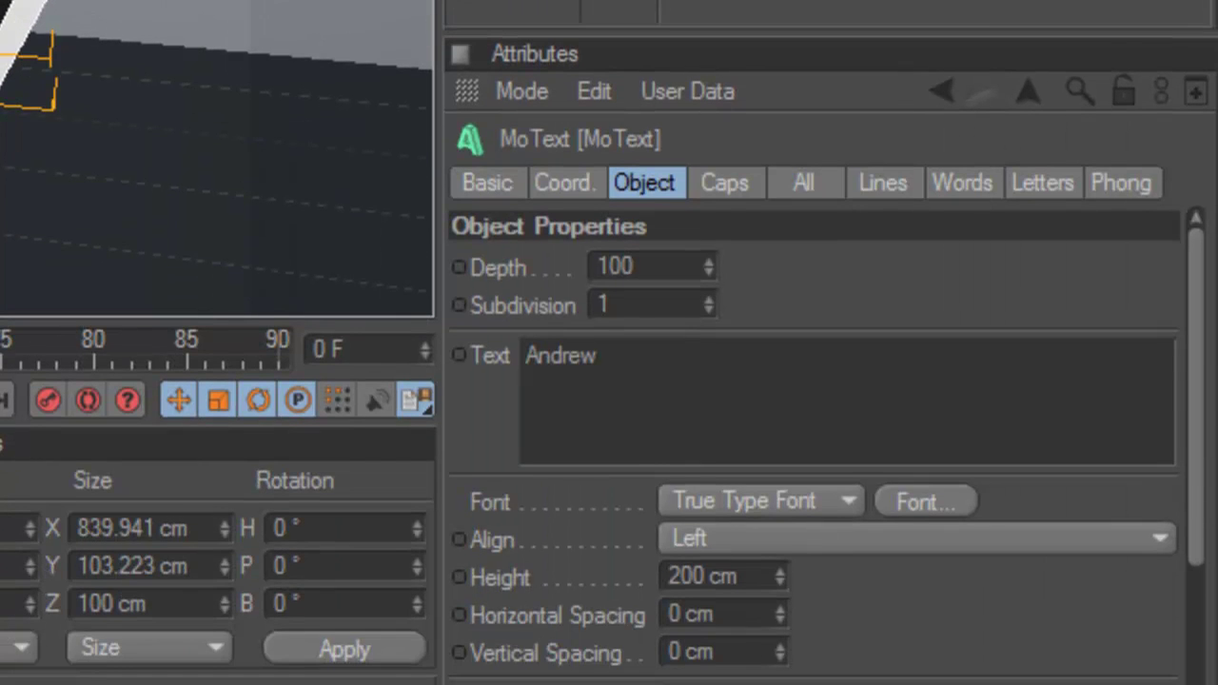
{"action": "left_click", "coordinate": [727, 184]}
{"action": "left_click", "coordinate": [677, 258]}
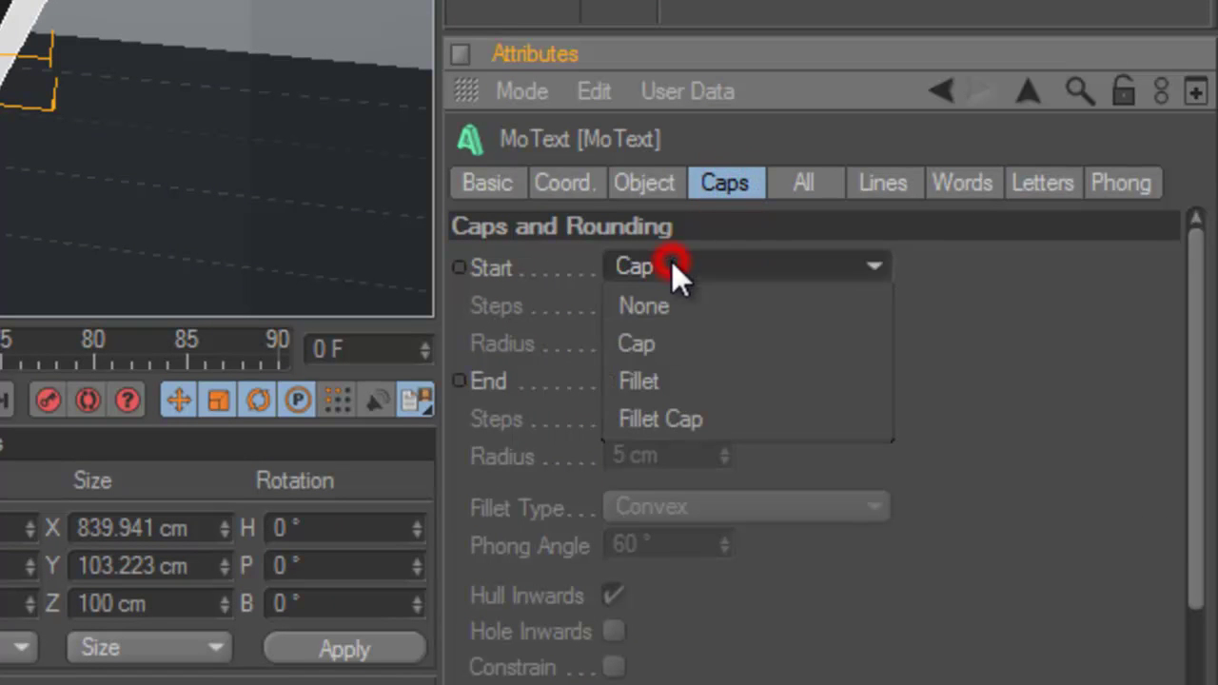
{"action": "left_click", "coordinate": [733, 383]}
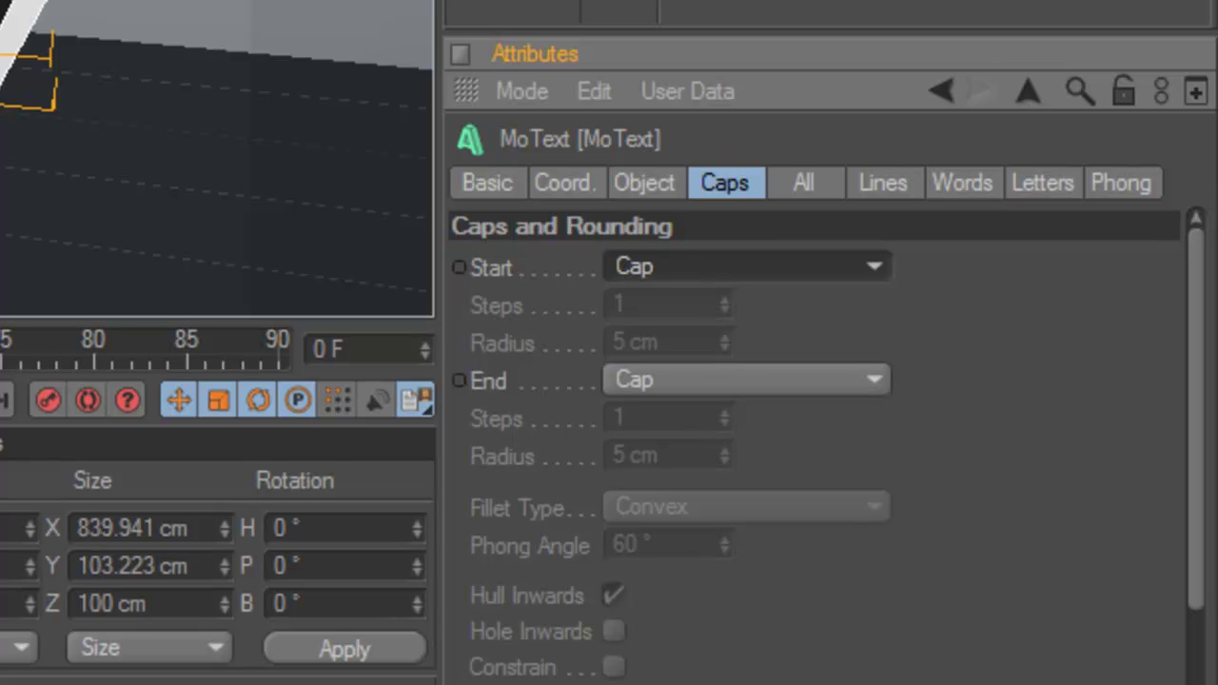
{"action": "left_click", "coordinate": [972, 300]}
{"action": "left_click", "coordinate": [683, 263]}
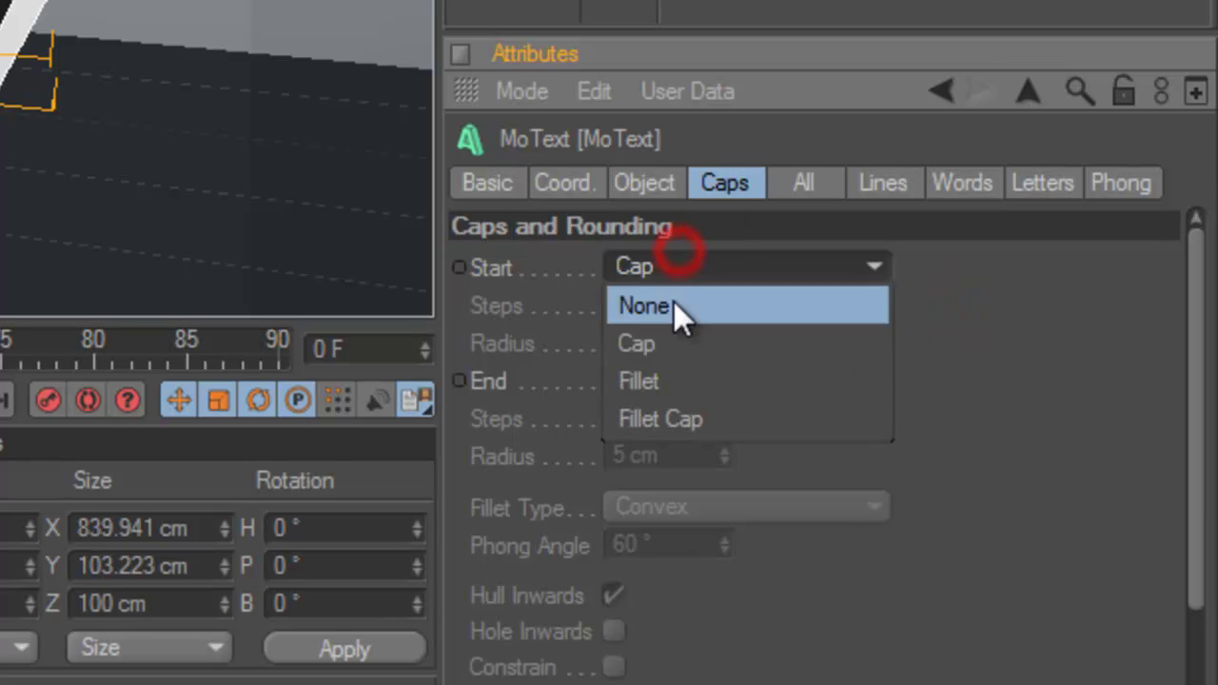
{"action": "left_click", "coordinate": [658, 414]}
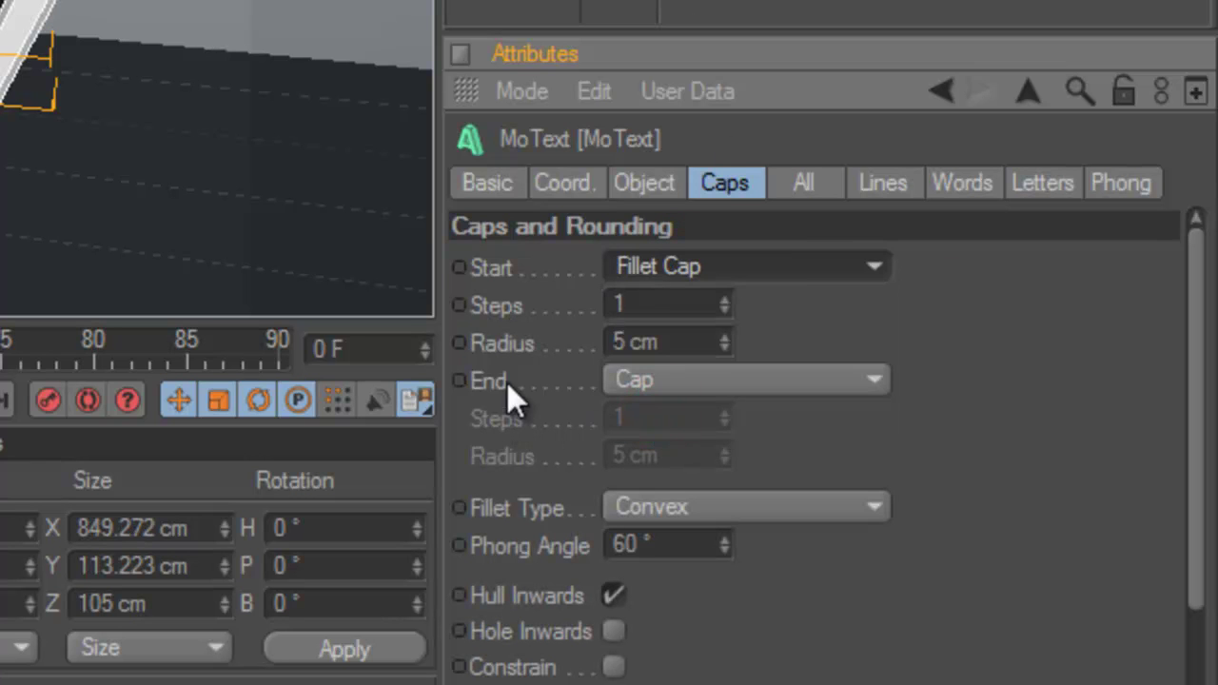
Set the original name text's end cap to Fillet Cap, keeping both radii at 5 cm, and deselect it
{"action": "left_click", "coordinate": [653, 387]}
{"action": "left_click", "coordinate": [661, 531]}
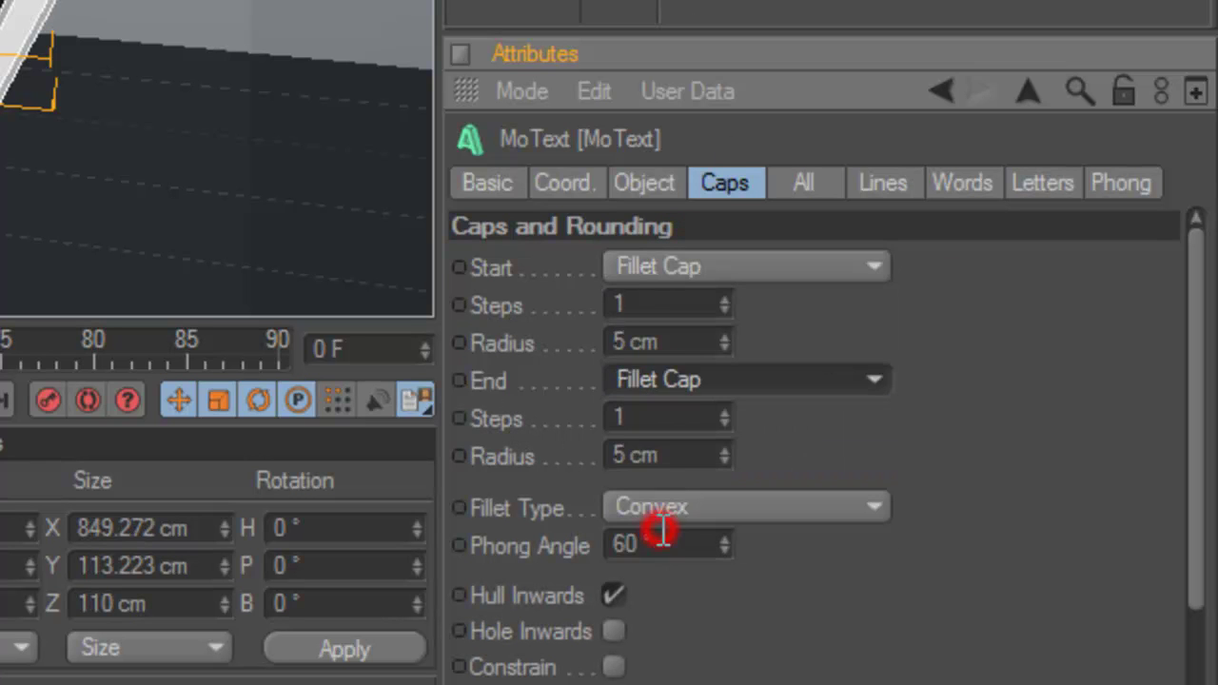
{"action": "left_click", "coordinate": [625, 341]}
{"action": "left_click", "coordinate": [634, 454]}
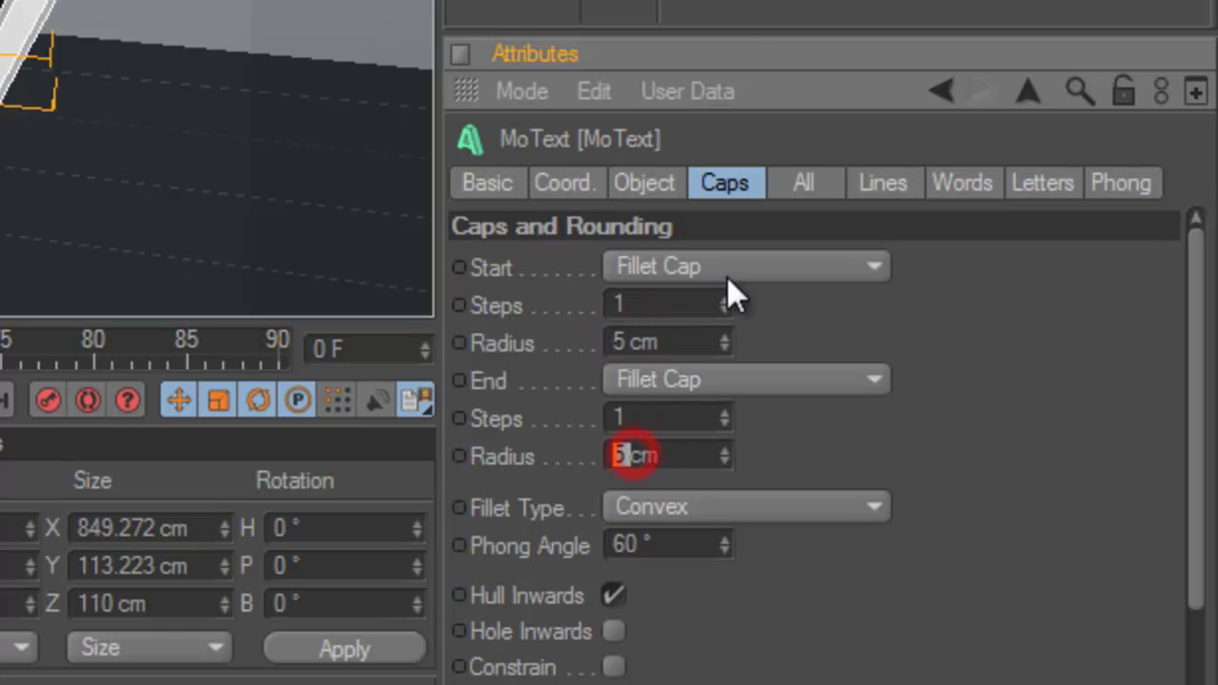
{"action": "left_click", "coordinate": [36, 26]}
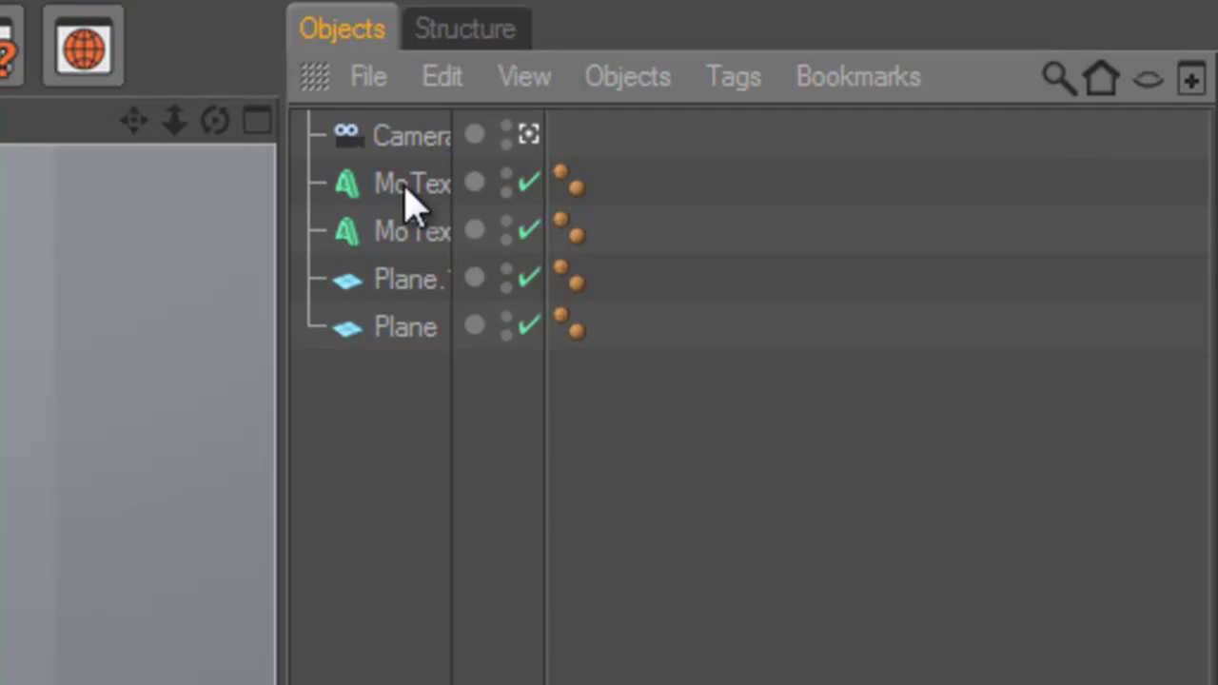
Set the extrusion depth of the duplicated name text to 50
{"action": "left_click", "coordinate": [408, 191]}
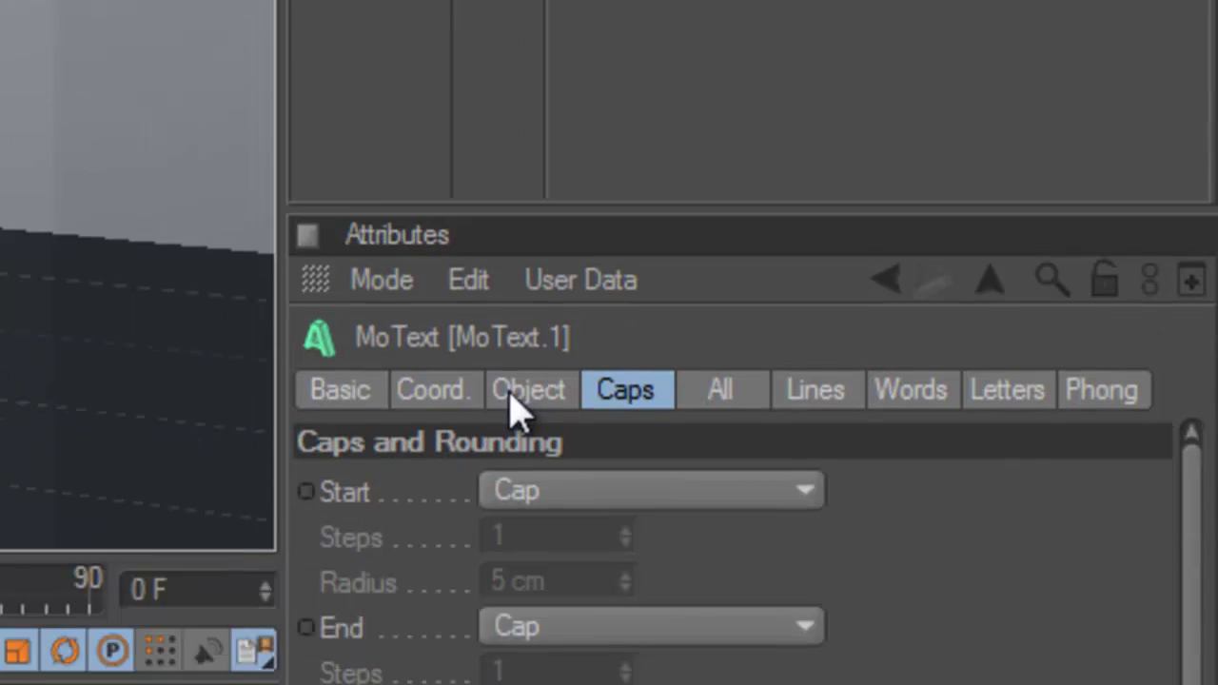
{"action": "left_click", "coordinate": [514, 171]}
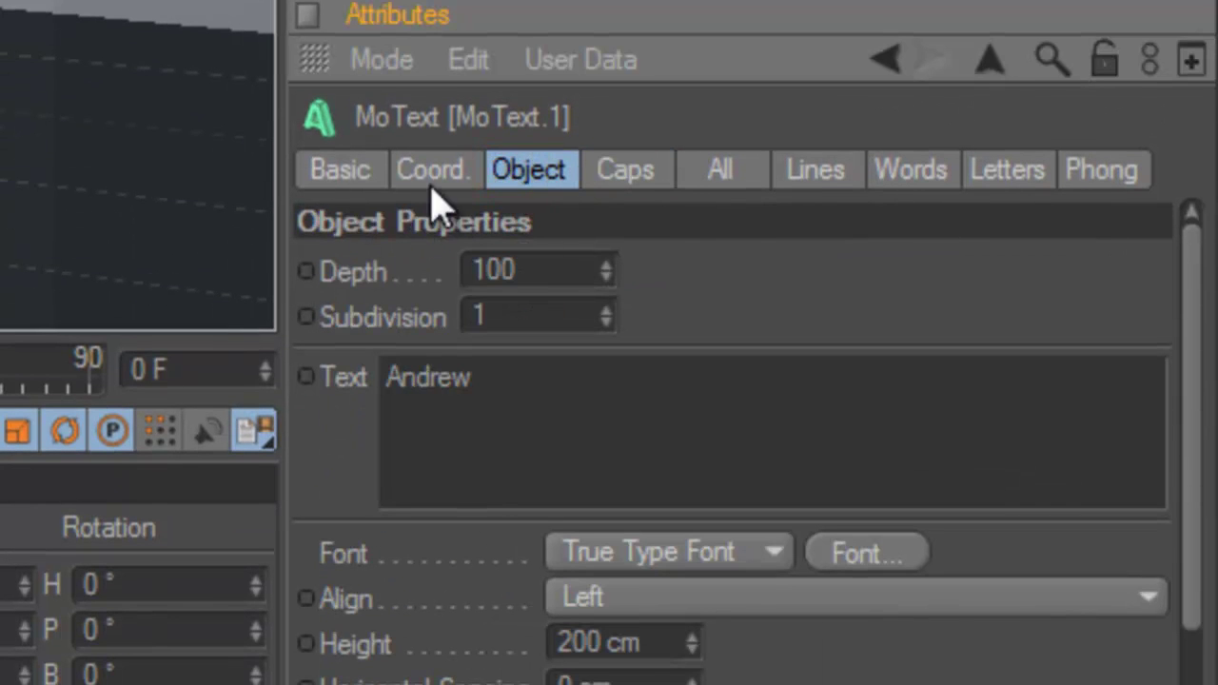
{"action": "left_click", "coordinate": [563, 272]}
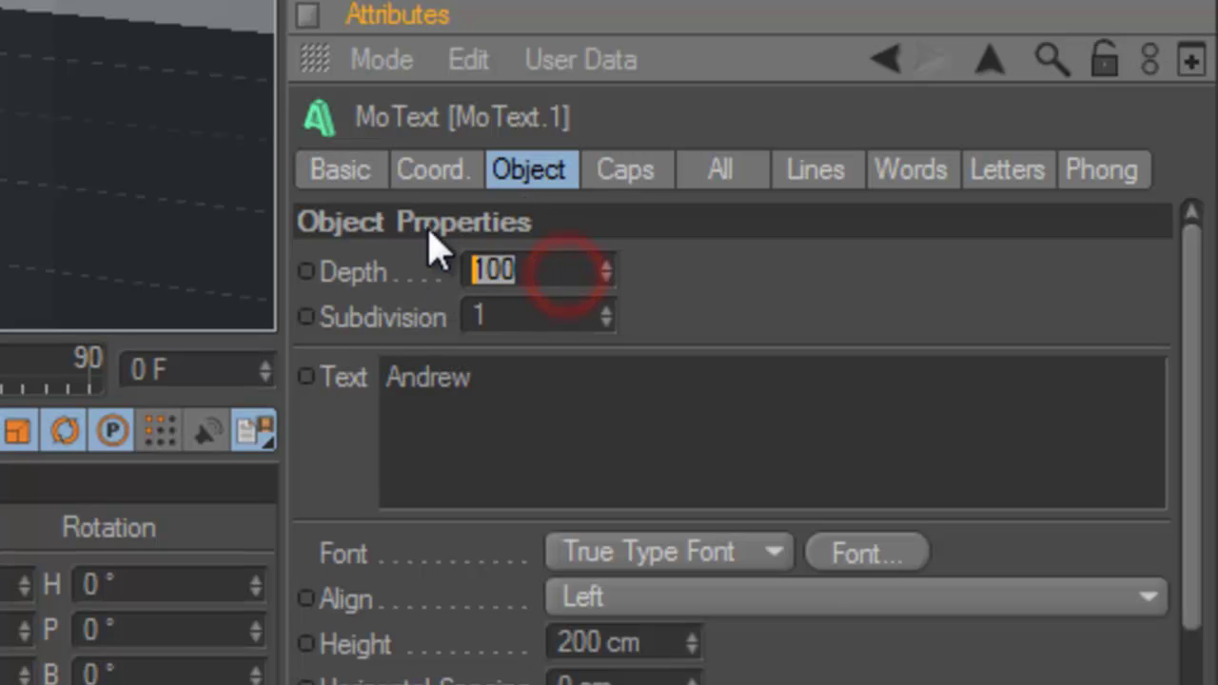
{"action": "type", "text": "50"}
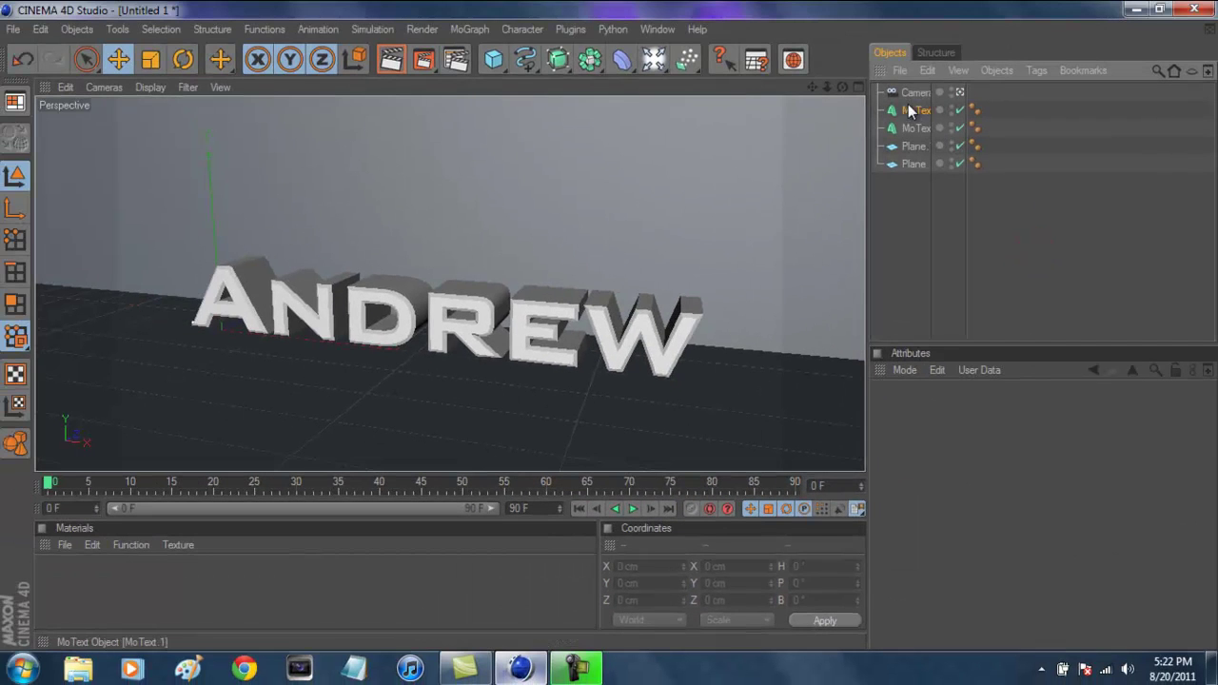
Move the duplicated name text forward about 16.9 cm along the Z axis so its face protrudes from the bevelled text
{"action": "left_click", "coordinate": [914, 109]}
{"action": "left_click_drag", "start_coordinate": [654, 326], "coordinate": [399, 309], "text": "alt"}
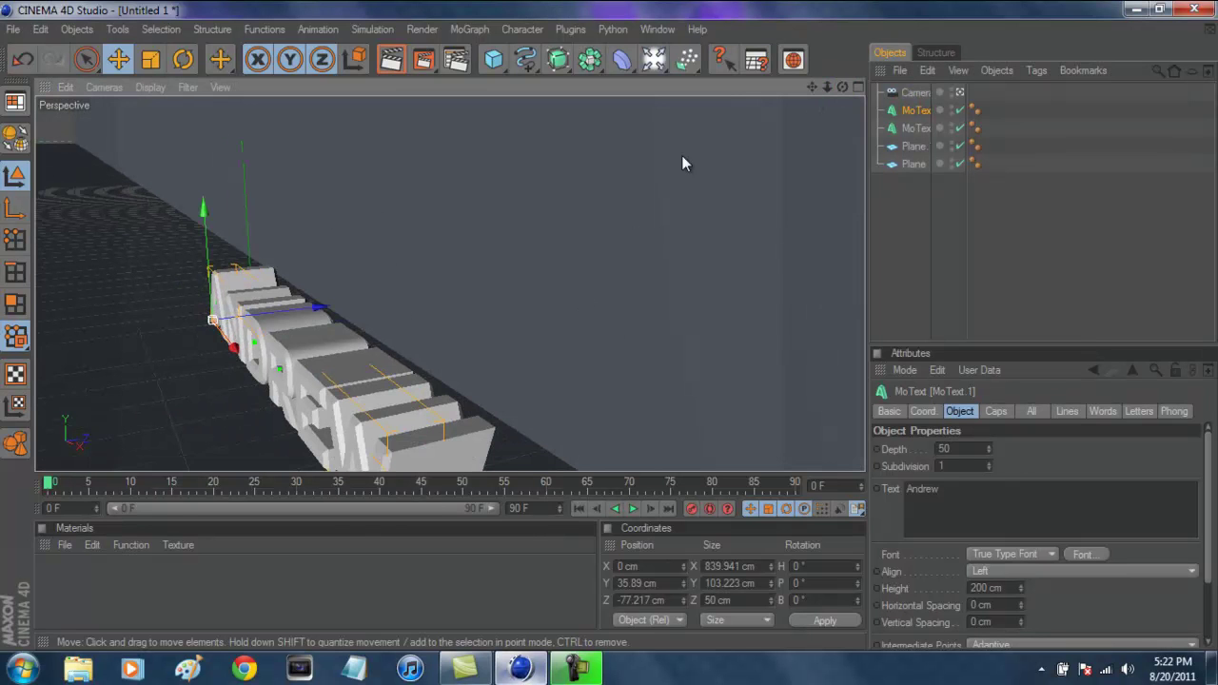
{"action": "mouse_move", "coordinate": [814, 88]}
{"action": "left_mouse_down"}
{"action": "mouse_move", "coordinate": [609, 322]}
{"action": "mouse_move", "coordinate": [821, 88]}
{"action": "left_mouse_up"}
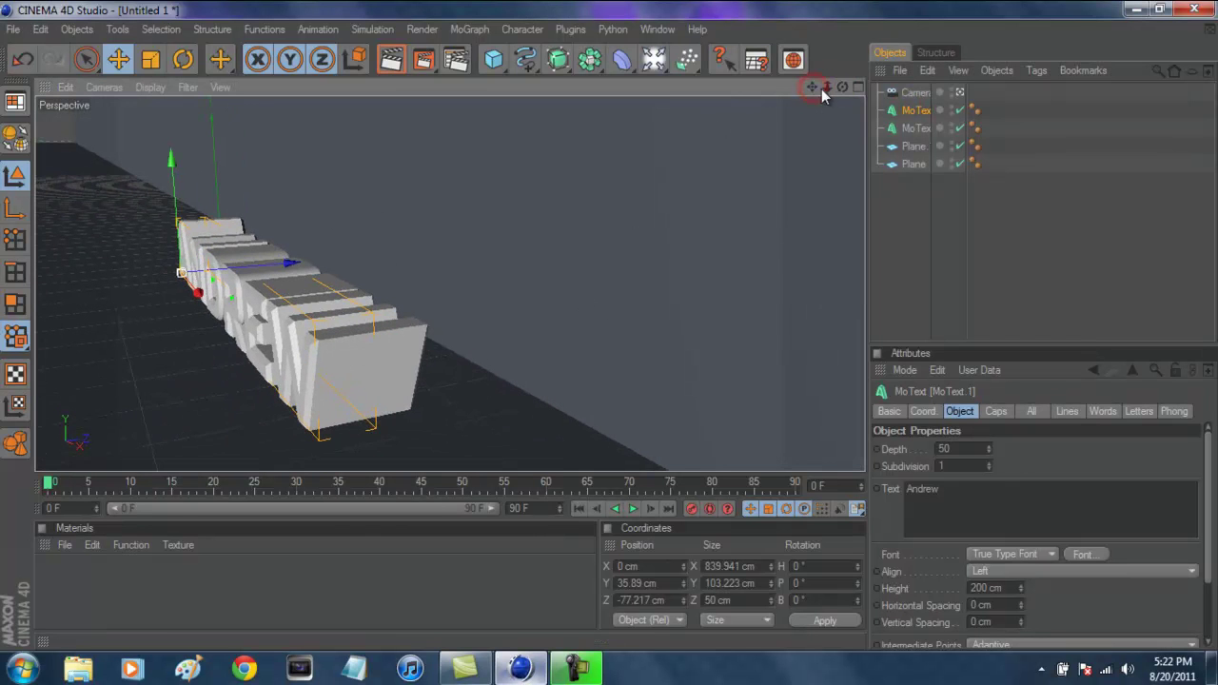
{"action": "left_click", "coordinate": [904, 239]}
{"action": "left_click", "coordinate": [914, 109]}
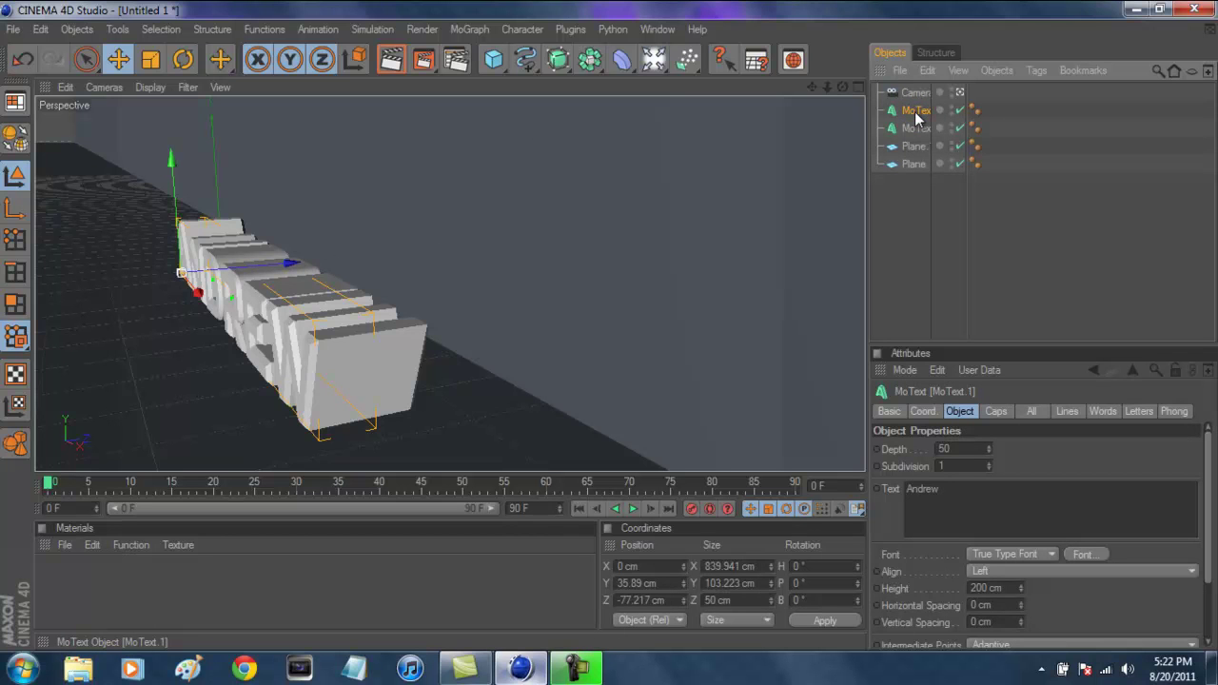
{"action": "left_click_drag", "start_coordinate": [291, 273], "coordinate": [298, 271]}
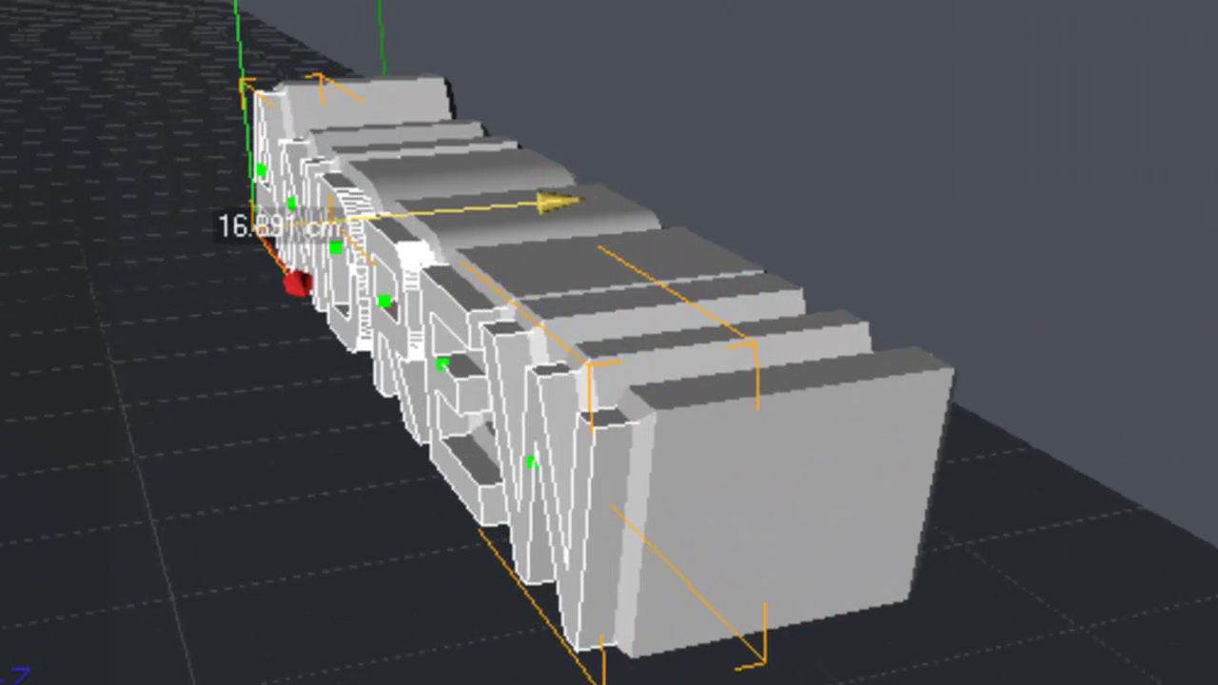
{"action": "left_click", "coordinate": [1147, 147]}
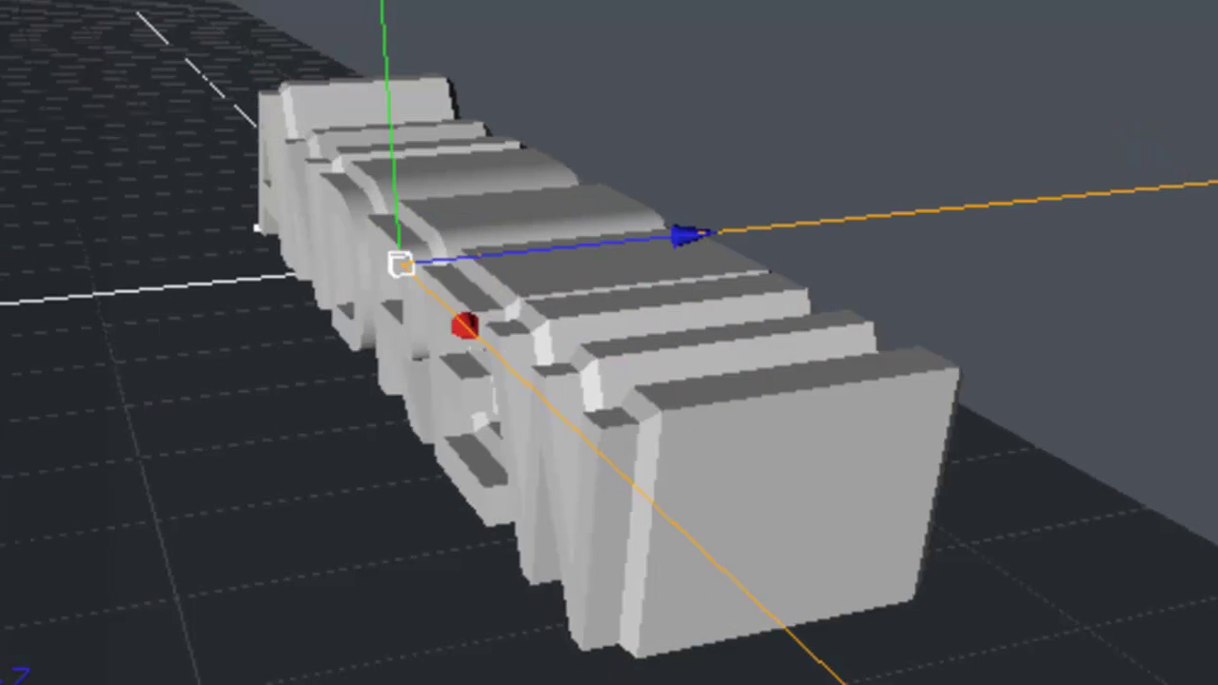
{"action": "scroll", "coordinate": [1009, 419], "scroll_direction": "down", "scroll_amount": 3}
{"action": "scroll", "coordinate": [1009, 419], "scroll_direction": "up", "scroll_amount": 5}
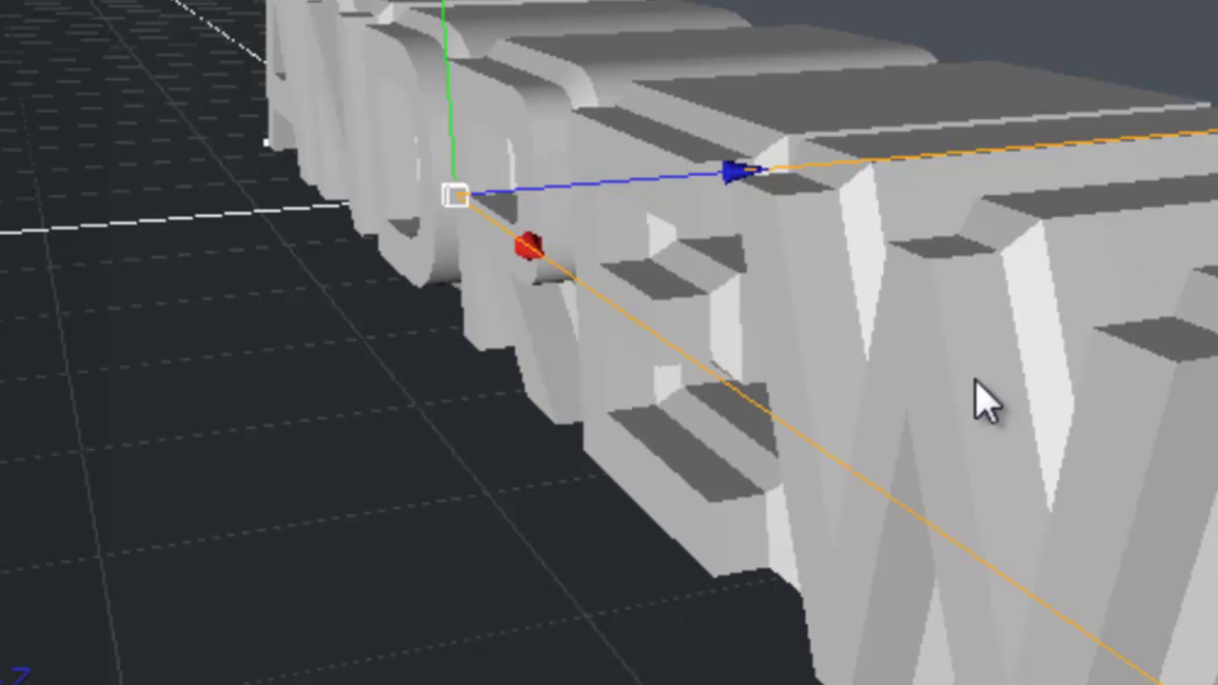
{"action": "scroll", "coordinate": [961, 418], "scroll_direction": "down", "scroll_amount": 5}
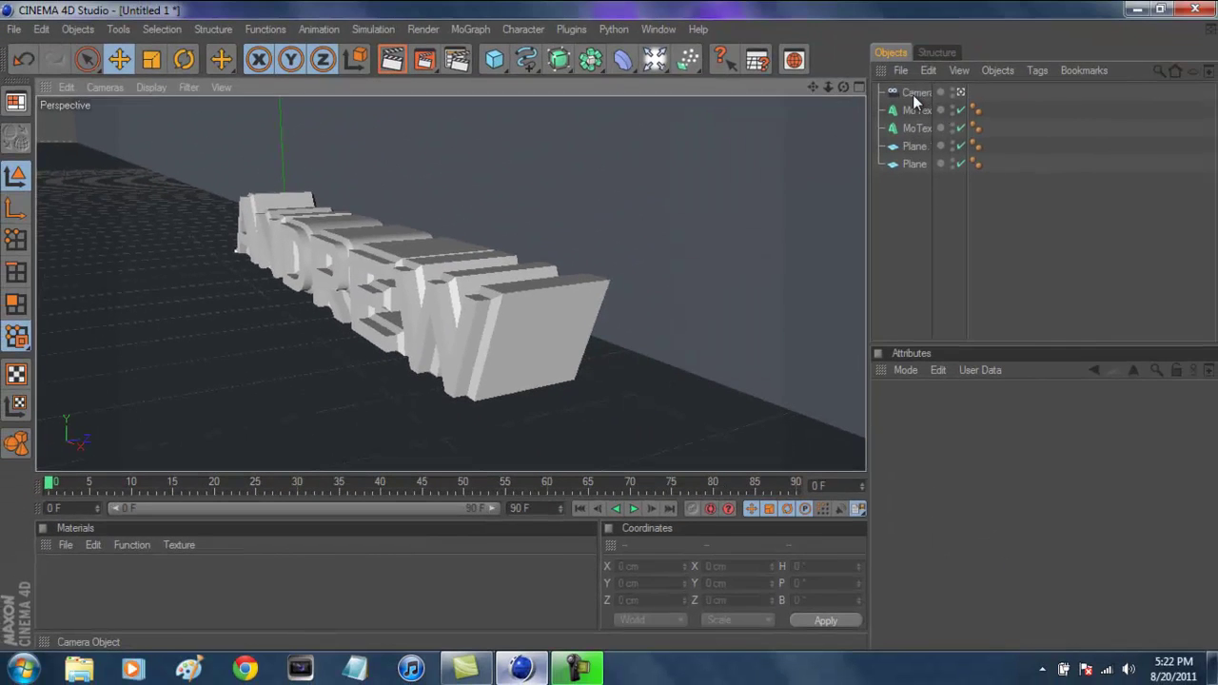
Reset the scene camera's heading and pitch rotation to 0° and apply them
{"action": "left_click", "coordinate": [912, 94]}
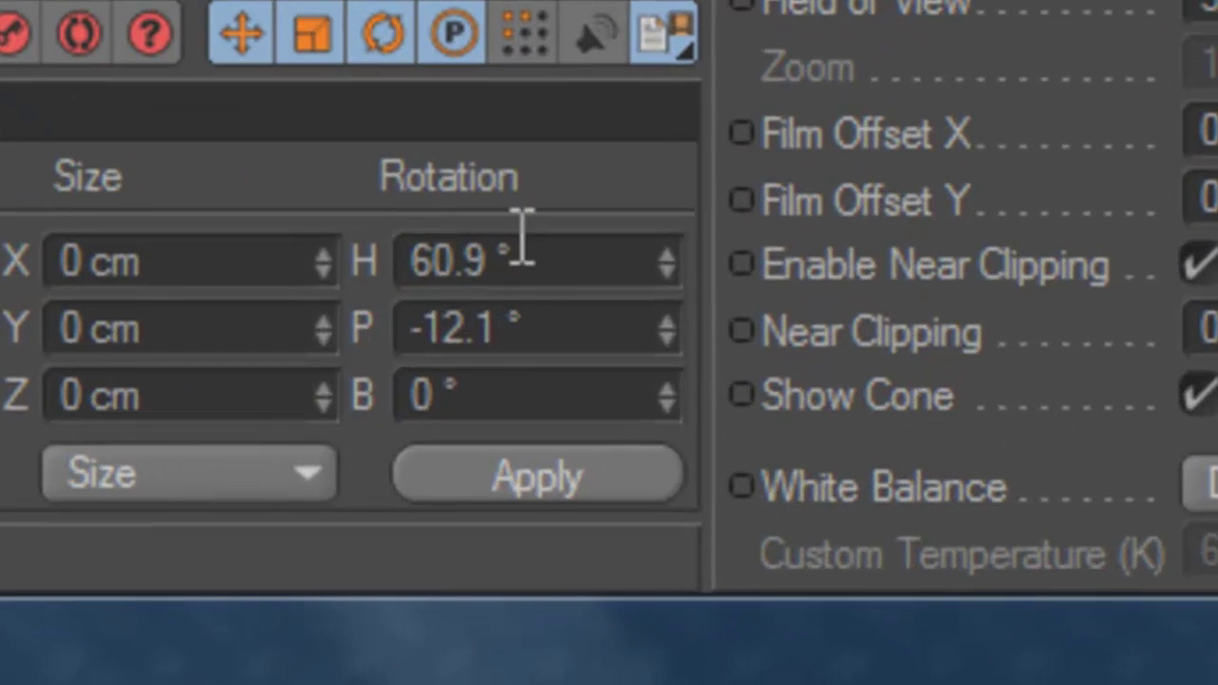
{"action": "left_click", "coordinate": [831, 564]}
{"action": "type", "text": "0"}
{"action": "left_click", "coordinate": [544, 337]}
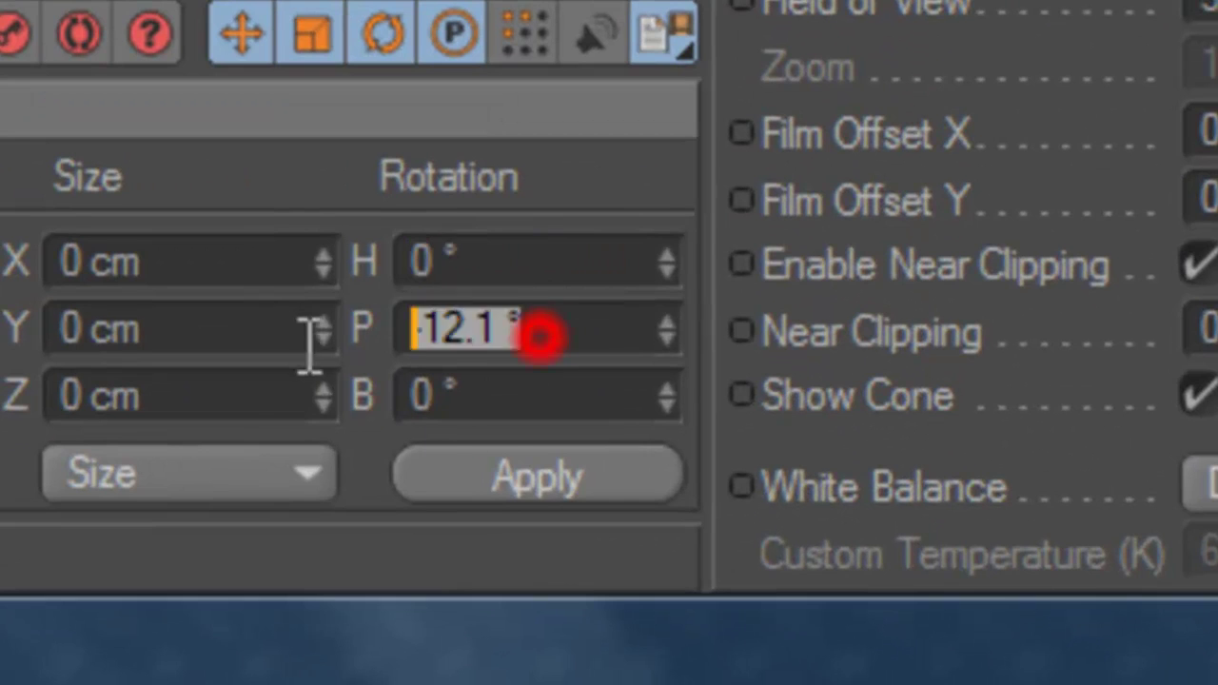
{"action": "type", "text": "0"}
{"action": "left_click", "coordinate": [517, 474]}
Pan and dolly the scene camera back until the whole name text is framed, then clear the selection
{"action": "mouse_move", "coordinate": [638, 313]}
{"action": "middle_mouse_down", "text": "alt"}
{"action": "mouse_move", "coordinate": [701, 305]}
{"action": "mouse_move", "coordinate": [621, 324]}
{"action": "mouse_move", "coordinate": [825, 88]}
{"action": "middle_mouse_up", "text": "alt"}
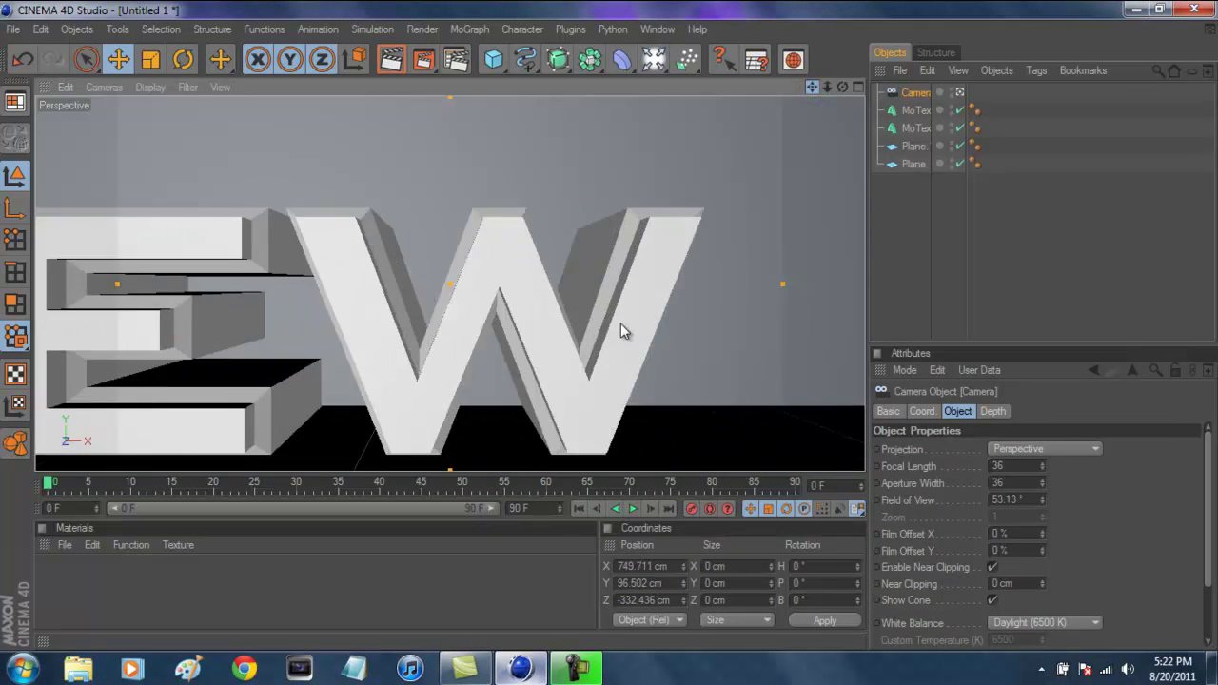
{"action": "left_click_drag", "start_coordinate": [825, 88], "coordinate": [565, 338]}
{"action": "mouse_move", "coordinate": [565, 337]}
{"action": "left_mouse_down"}
{"action": "mouse_move", "coordinate": [483, 375]}
{"action": "mouse_move", "coordinate": [688, 320]}
{"action": "mouse_move", "coordinate": [622, 333]}
{"action": "mouse_move", "coordinate": [822, 86]}
{"action": "mouse_move", "coordinate": [569, 331]}
{"action": "mouse_move", "coordinate": [603, 326]}
{"action": "mouse_move", "coordinate": [815, 83]}
{"action": "mouse_move", "coordinate": [606, 327]}
{"action": "mouse_move", "coordinate": [824, 85]}
{"action": "mouse_move", "coordinate": [610, 328]}
{"action": "left_mouse_up"}
{"action": "left_click", "coordinate": [919, 190]}
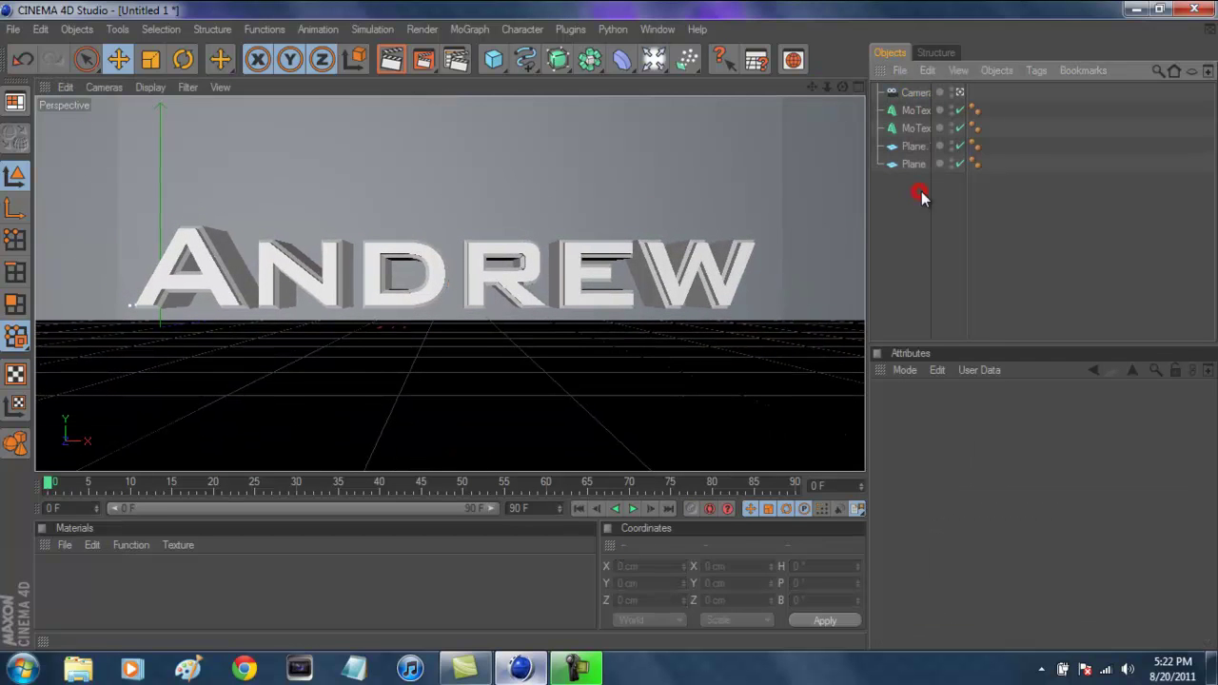
Lower both name text objects together to about 5.7 cm on the Y axis, down onto the floor
{"action": "left_click", "coordinate": [917, 128]}
{"action": "left_click", "coordinate": [917, 111], "text": "shift"}
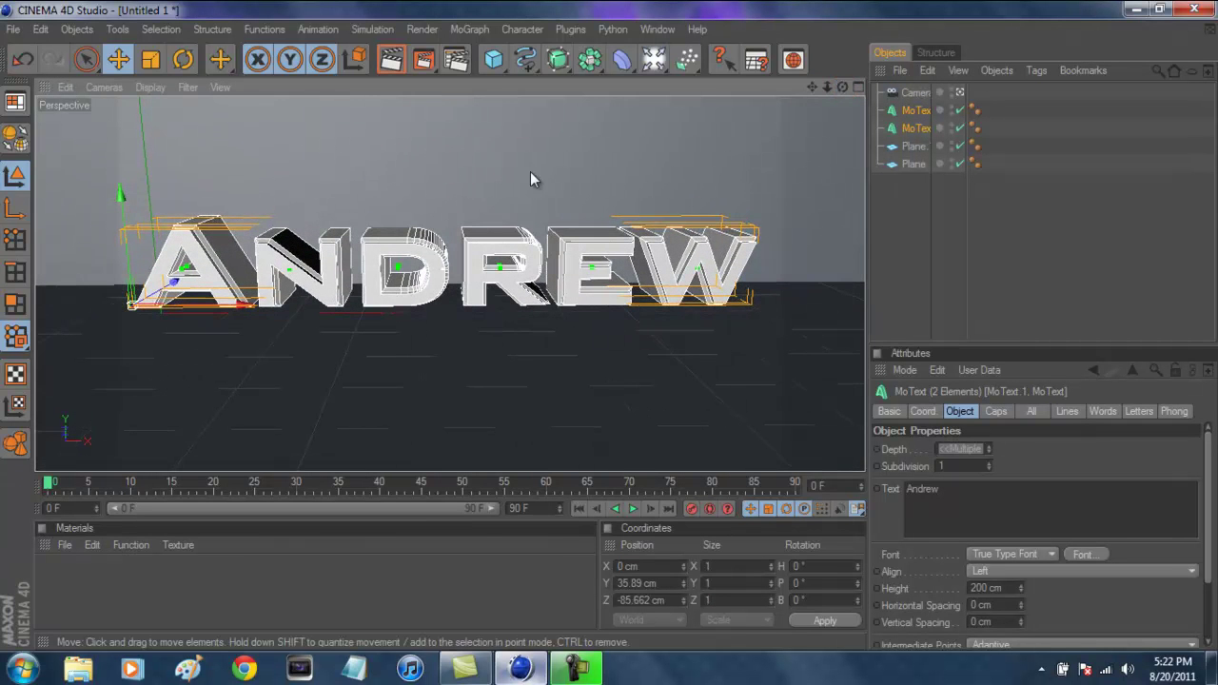
{"action": "left_click_drag", "start_coordinate": [813, 82], "coordinate": [566, 130]}
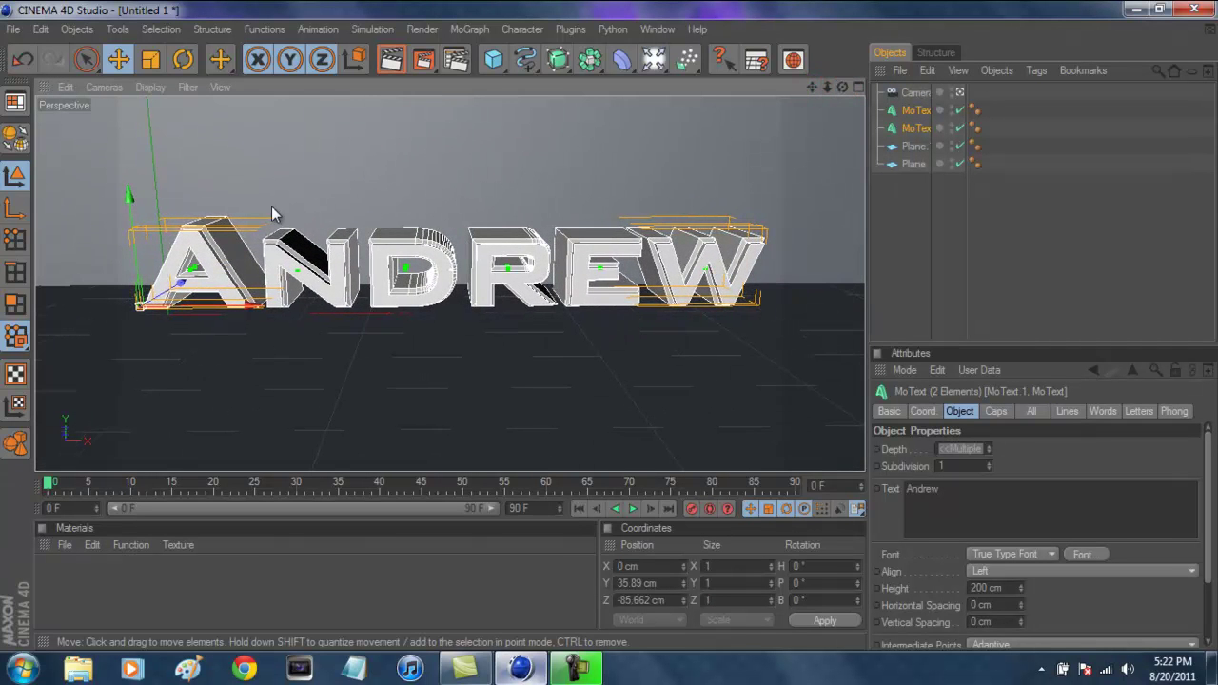
{"action": "scroll", "coordinate": [686, 234], "scroll_direction": "up", "scroll_amount": 3}
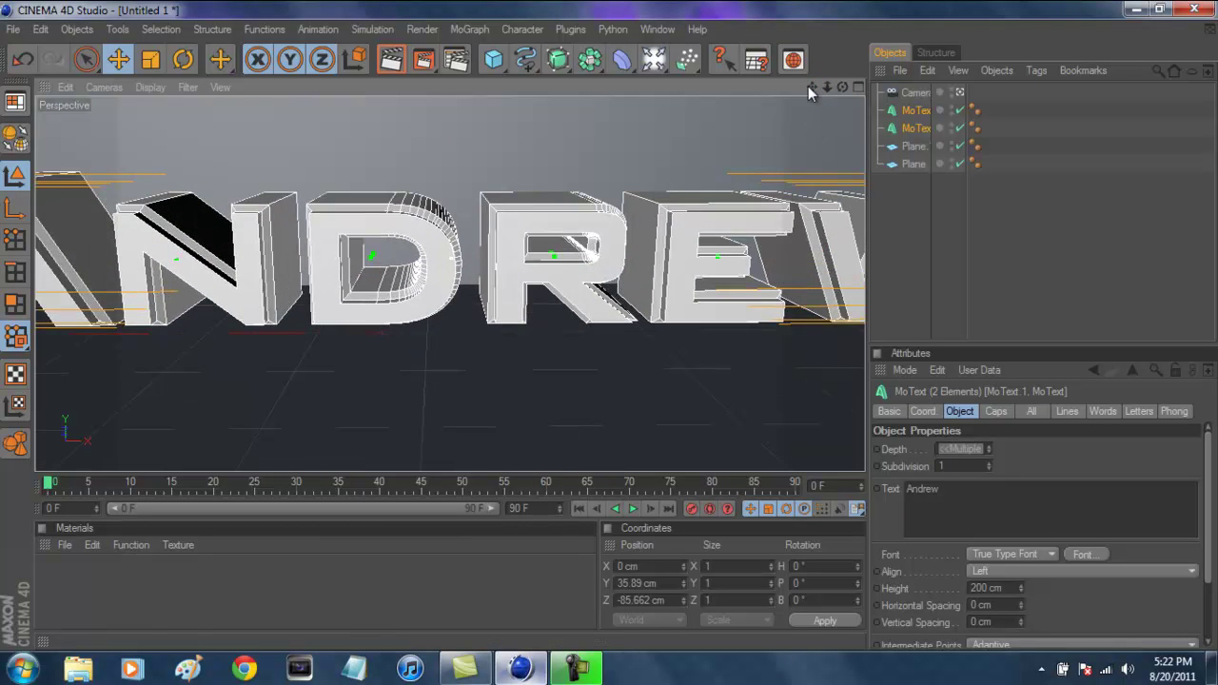
{"action": "left_click_drag", "start_coordinate": [808, 95], "coordinate": [618, 325]}
{"action": "left_click_drag", "start_coordinate": [803, 87], "coordinate": [584, 215]}
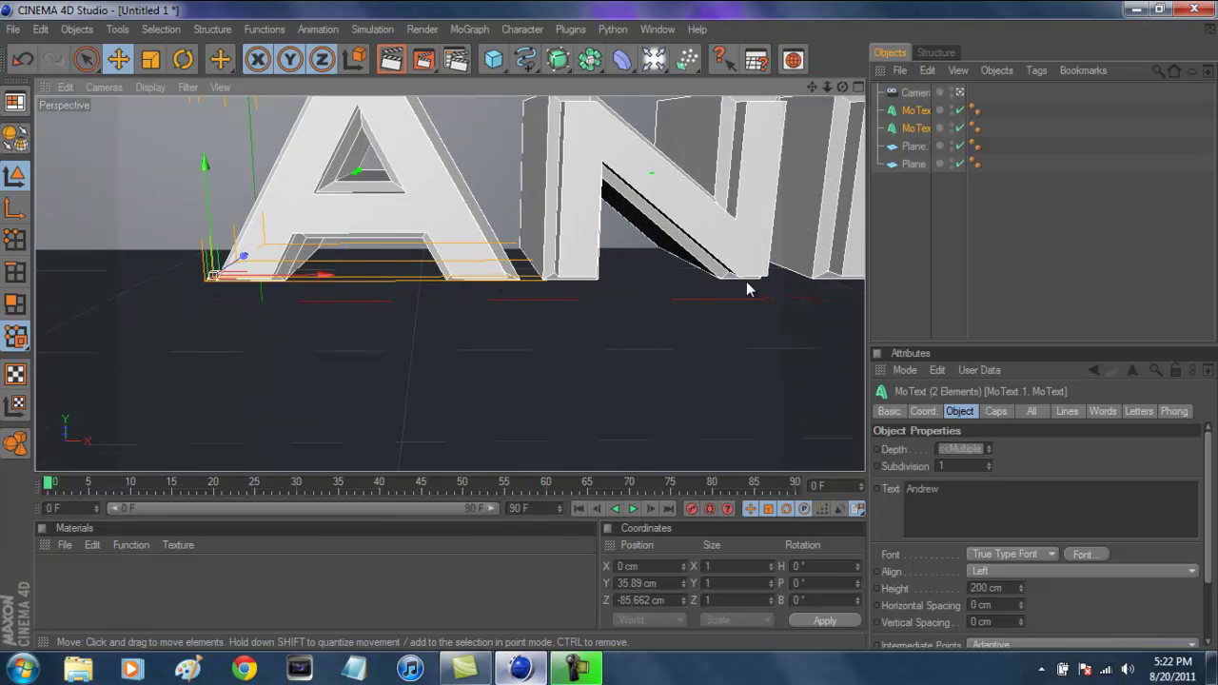
{"action": "left_click_drag", "start_coordinate": [208, 170], "coordinate": [610, 333]}
{"action": "left_click_drag", "start_coordinate": [610, 335], "coordinate": [610, 334]}
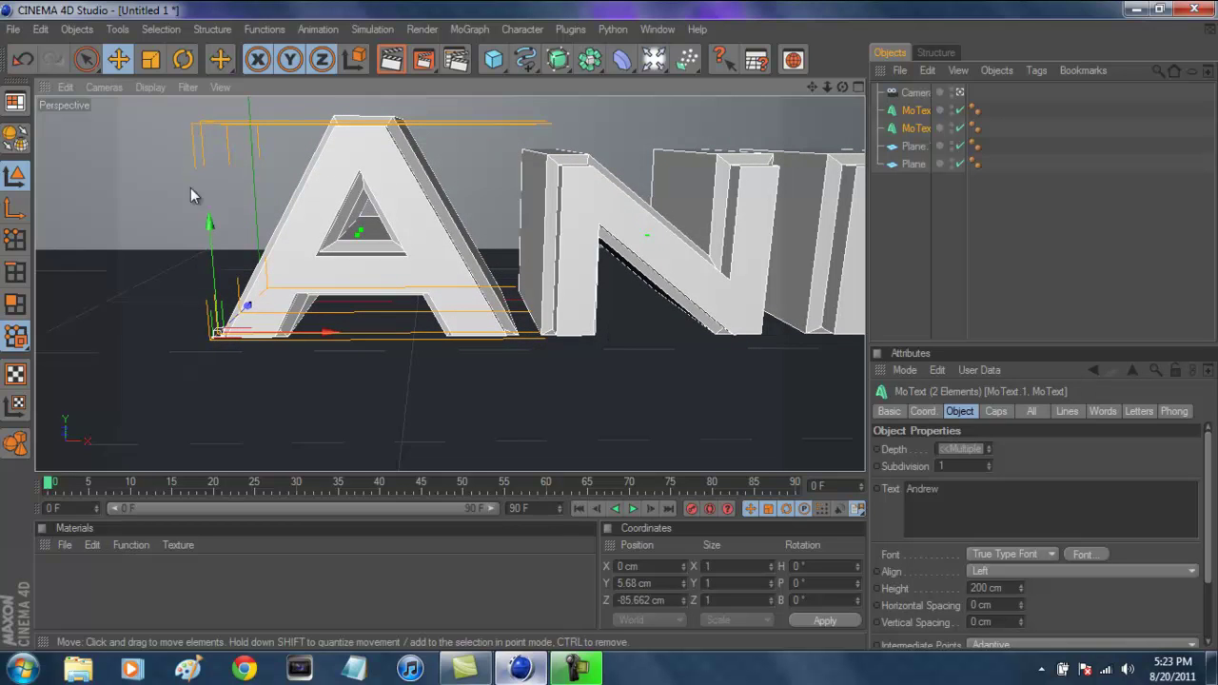
Reset the scene camera's heading and pitch rotation to 0° so it faces the name text straight on
{"action": "scroll", "coordinate": [498, 270], "scroll_direction": "down", "scroll_amount": 3}
{"action": "mouse_move", "coordinate": [814, 87]}
{"action": "left_mouse_down"}
{"action": "mouse_move", "coordinate": [593, 330]}
{"action": "mouse_move", "coordinate": [619, 332]}
{"action": "left_mouse_up"}
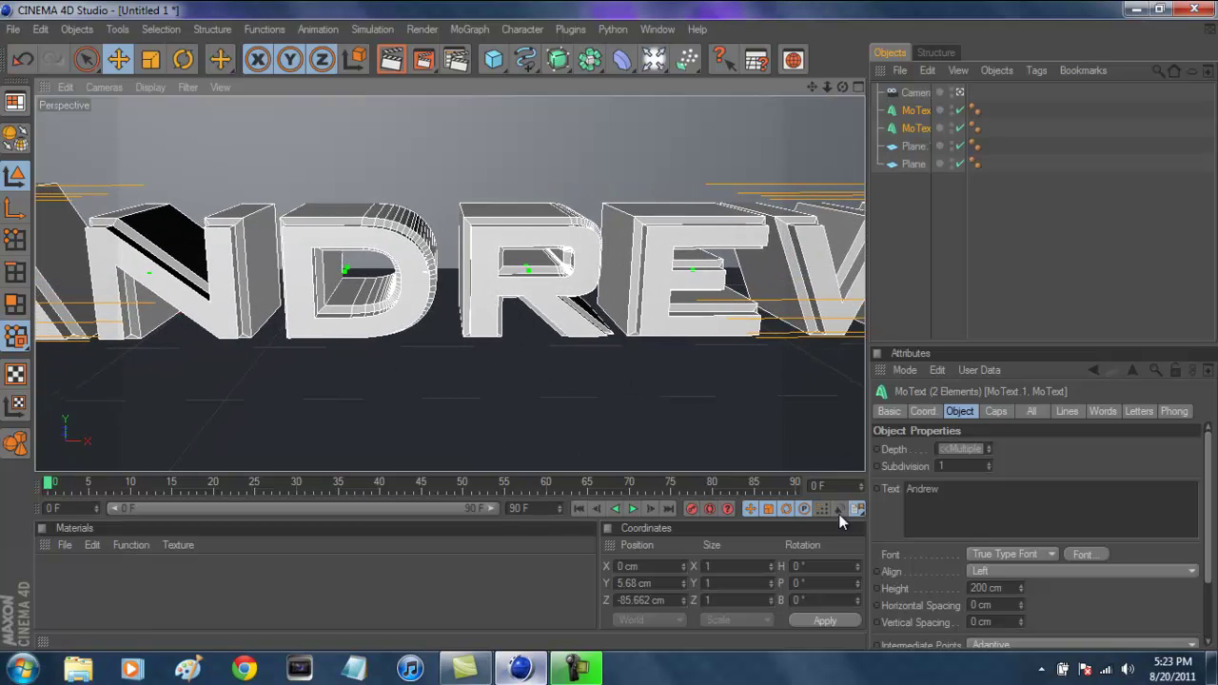
{"action": "left_click", "coordinate": [916, 92]}
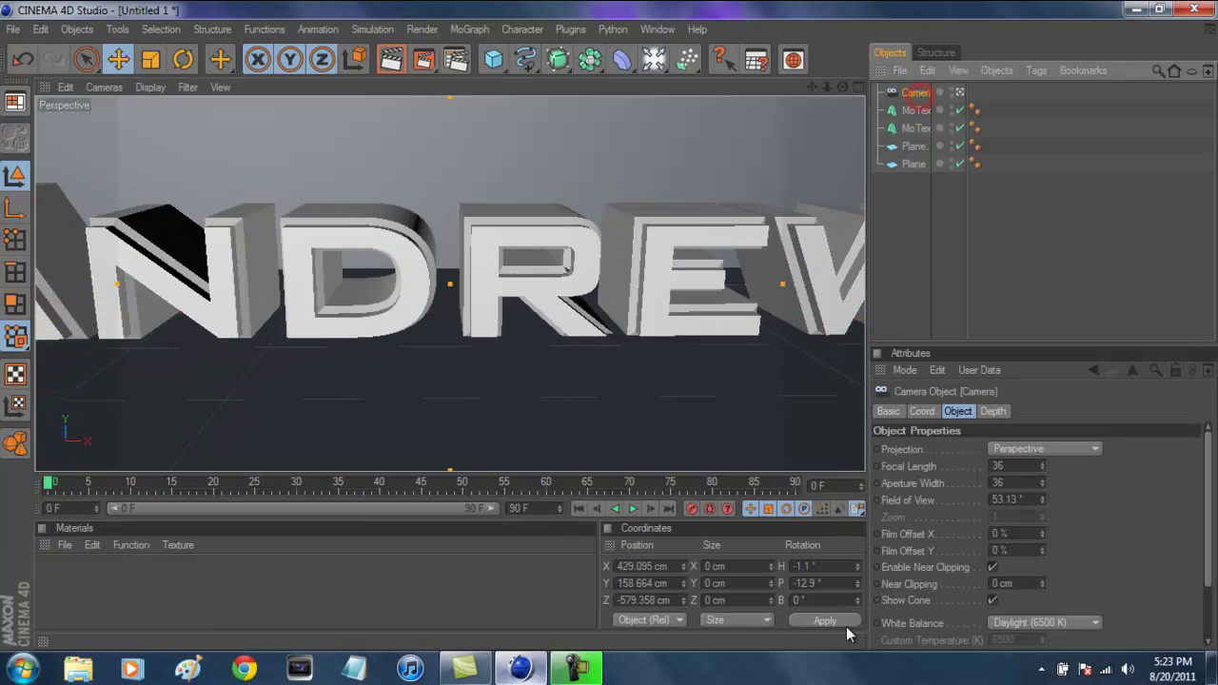
{"action": "left_click", "coordinate": [829, 582]}
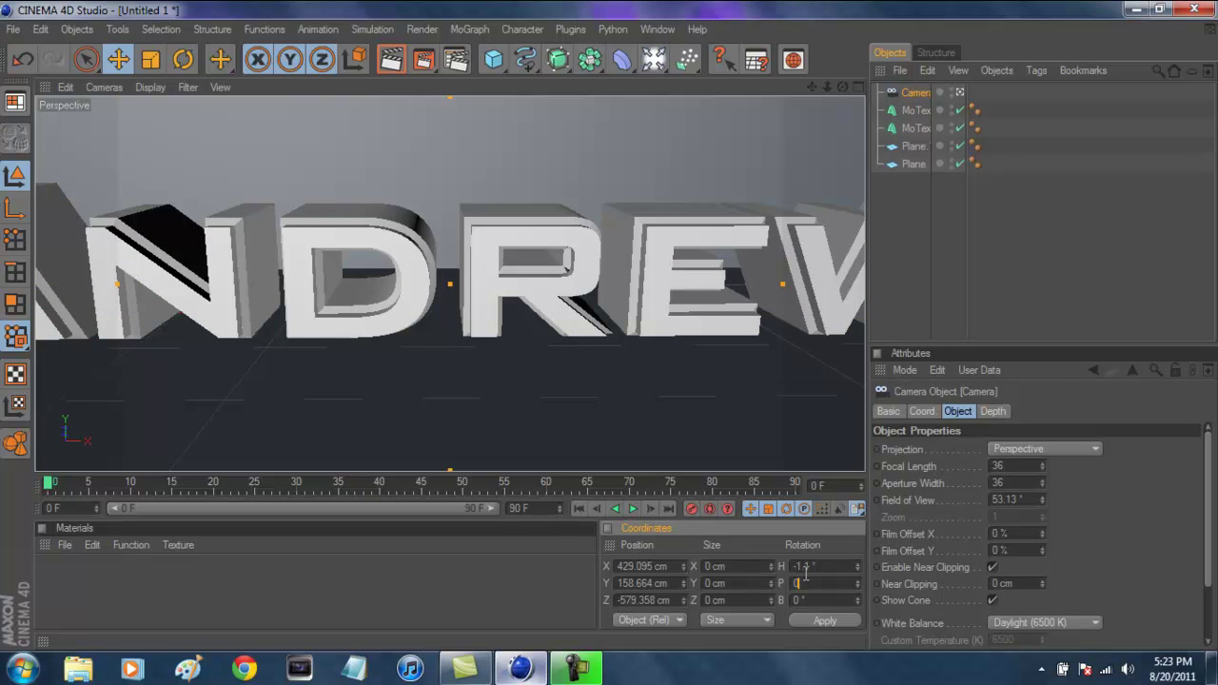
{"action": "left_click", "coordinate": [825, 620]}
Dolly and pan the scene camera back until the whole name text is framed, and render the view as a preview
{"action": "left_click_drag", "start_coordinate": [827, 87], "coordinate": [607, 333]}
{"action": "left_click_drag", "start_coordinate": [812, 87], "coordinate": [776, 195]}
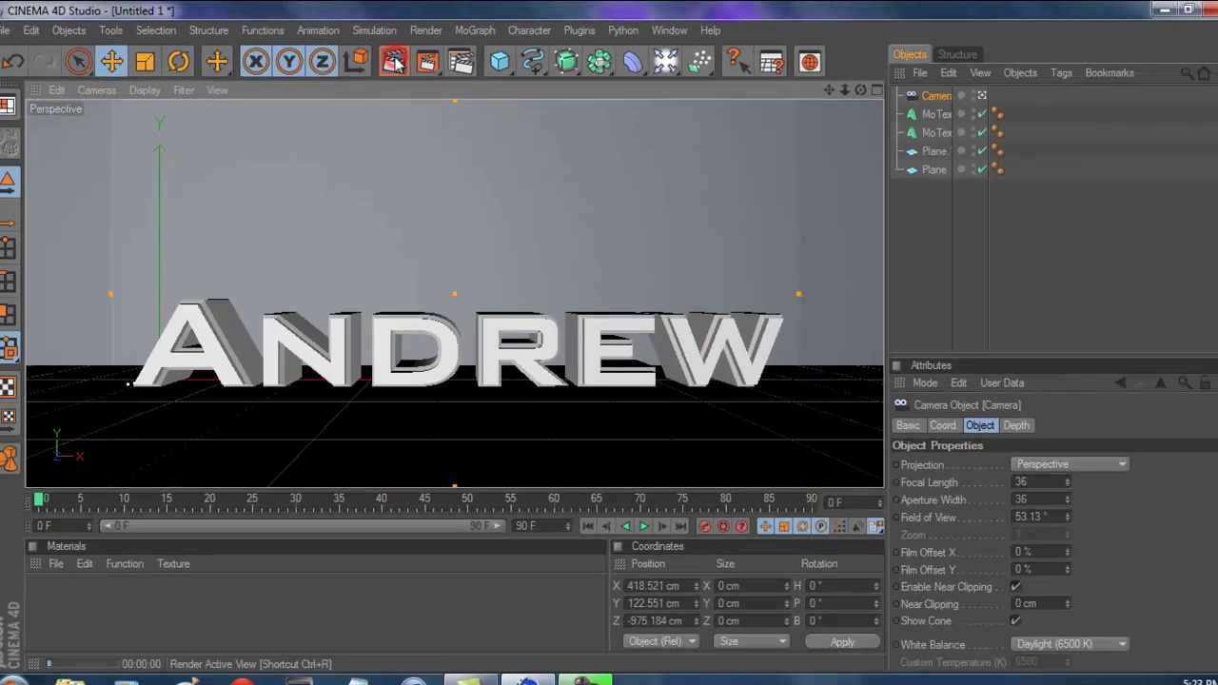
{"action": "left_click", "coordinate": [487, 167]}
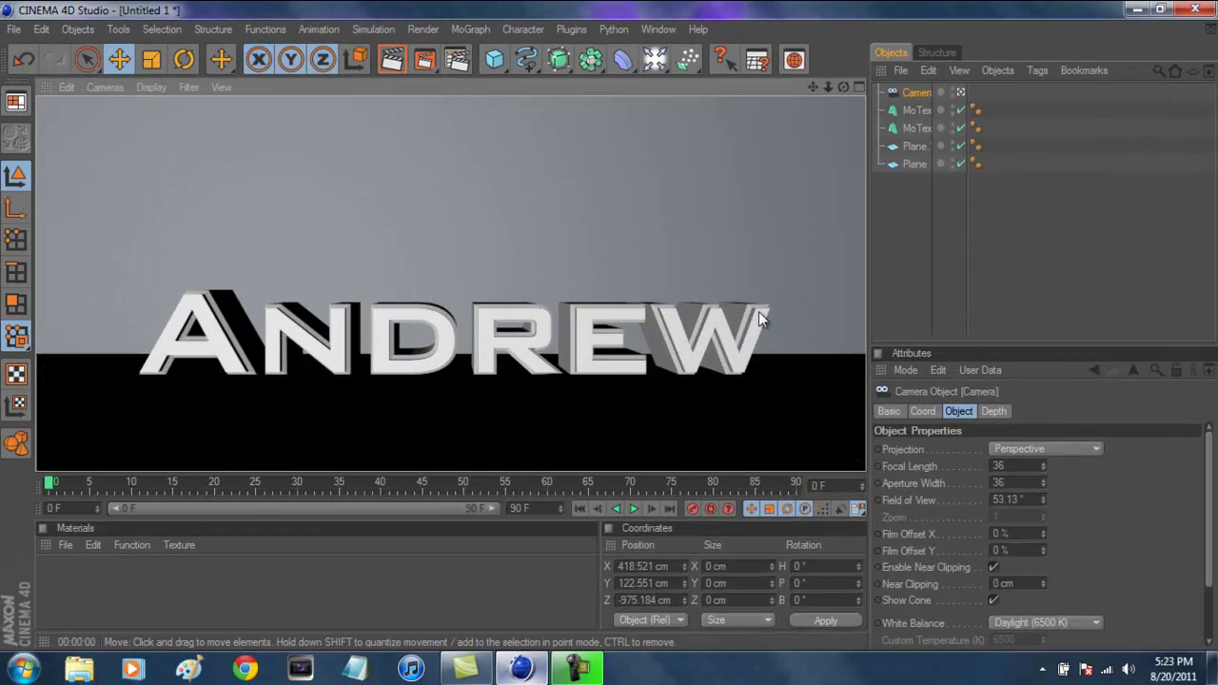
{"action": "left_click", "coordinate": [915, 253]}
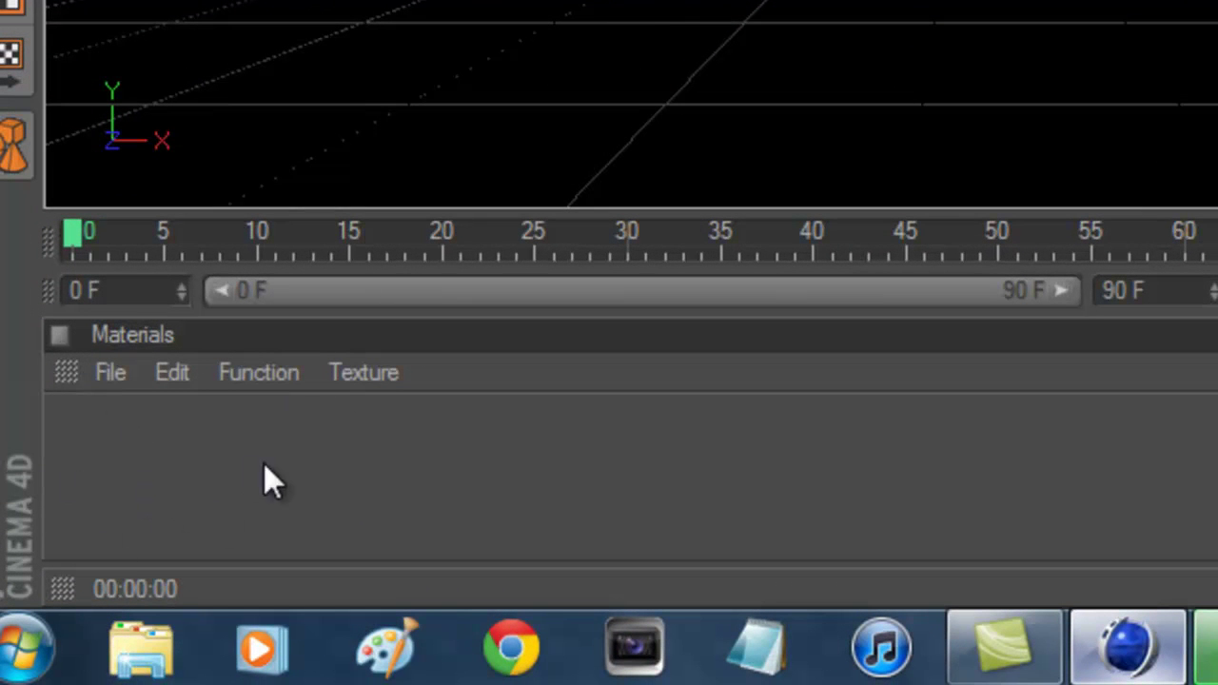
Create a new material and set its colour to dark grey, RGB 104, 104, 104
{"action": "double_click", "coordinate": [795, 446]}
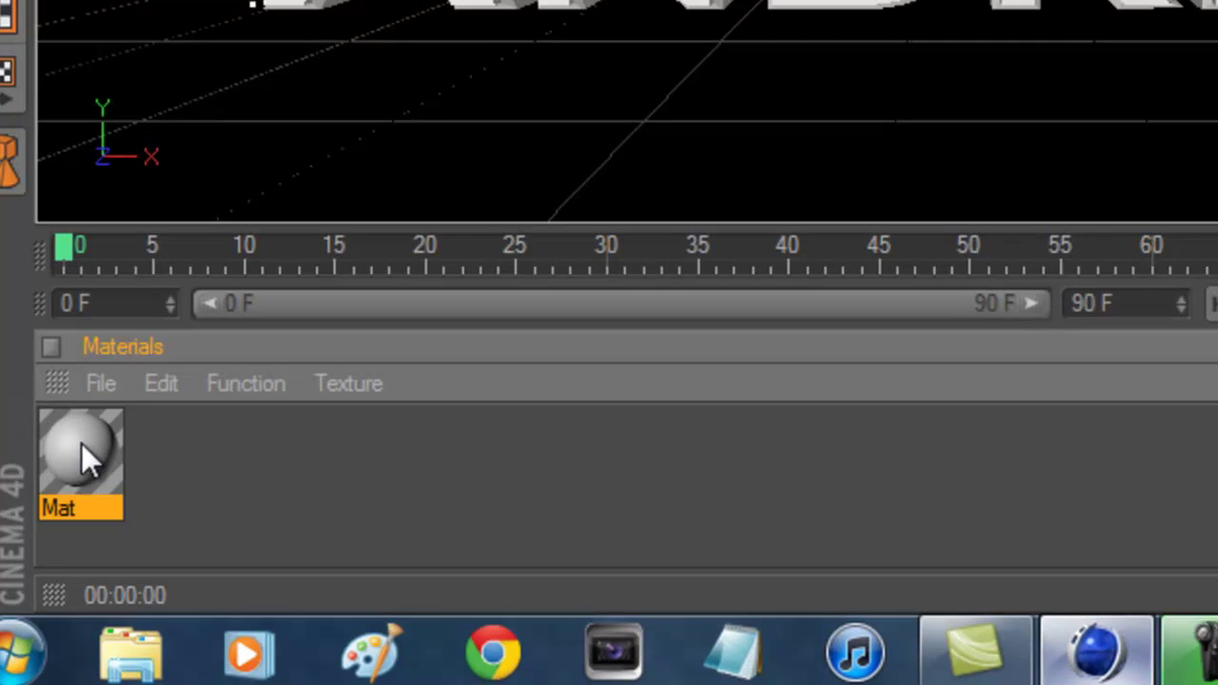
{"action": "double_click", "coordinate": [86, 443]}
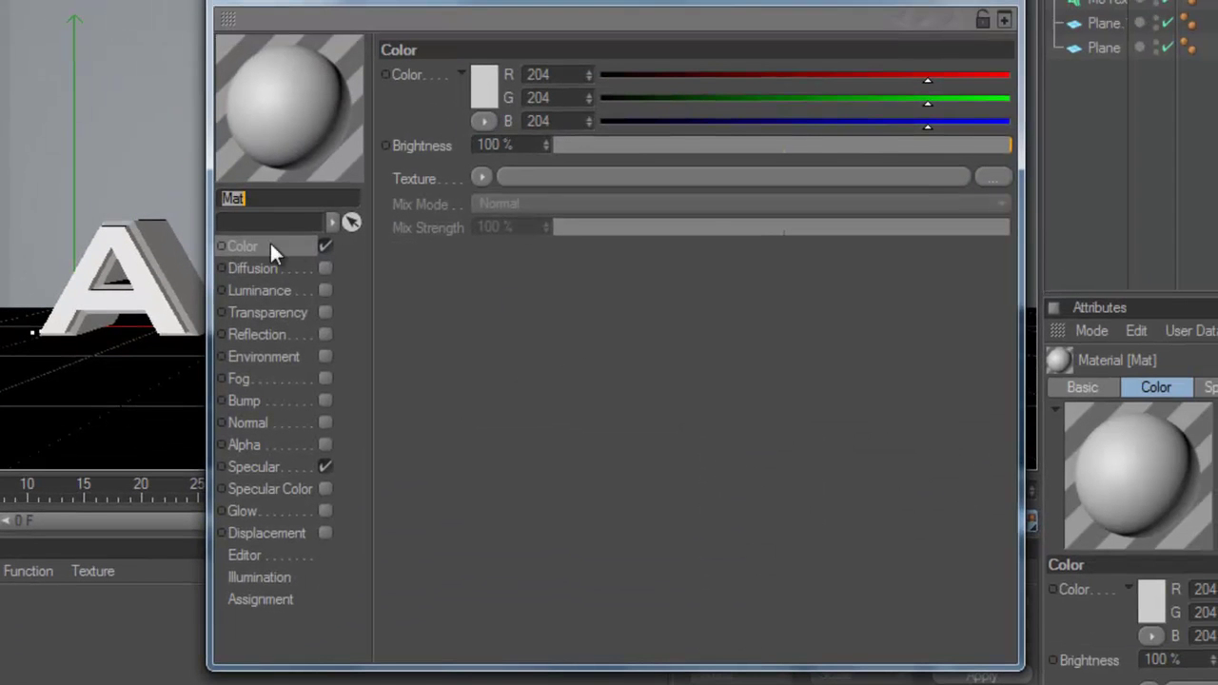
{"action": "left_click", "coordinate": [259, 269]}
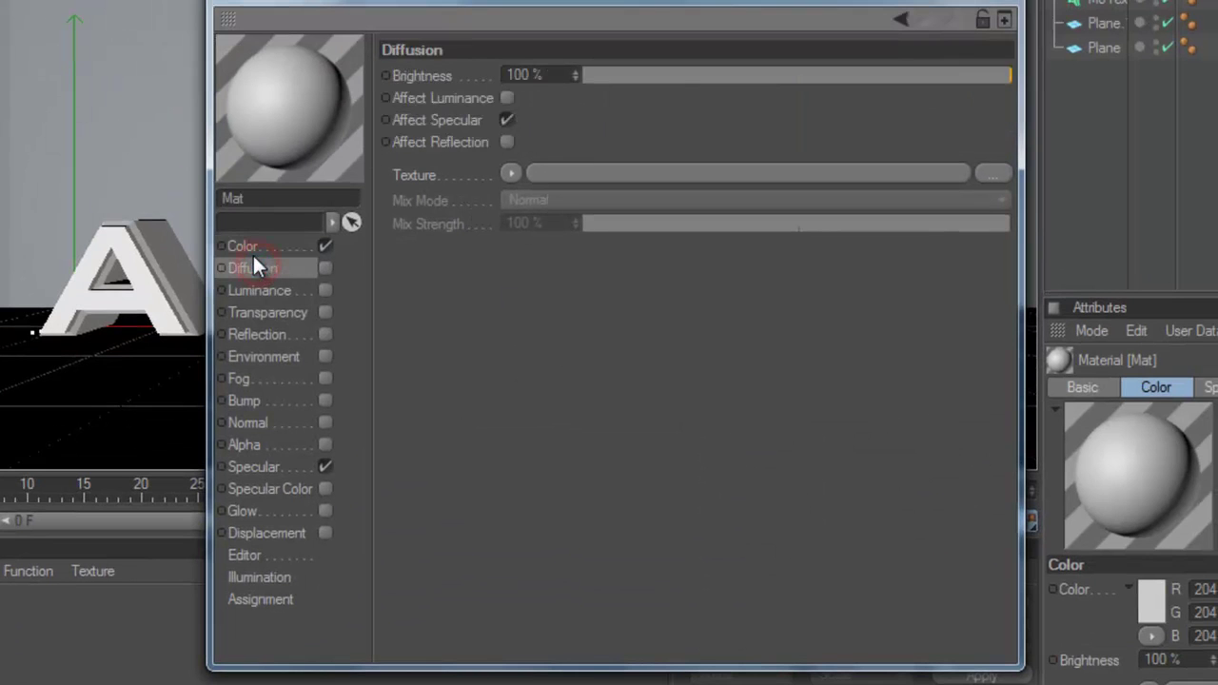
{"action": "left_click", "coordinate": [240, 248]}
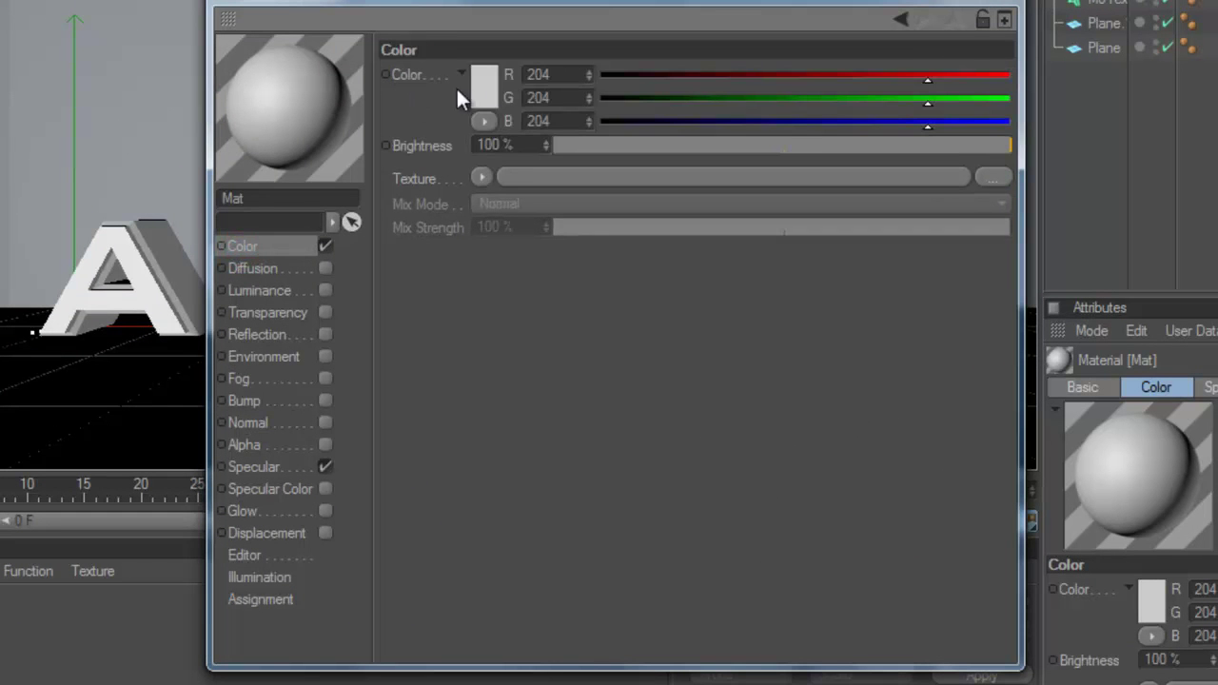
{"action": "left_click", "coordinate": [492, 82]}
{"action": "left_click_drag", "start_coordinate": [380, 54], "coordinate": [329, 69]}
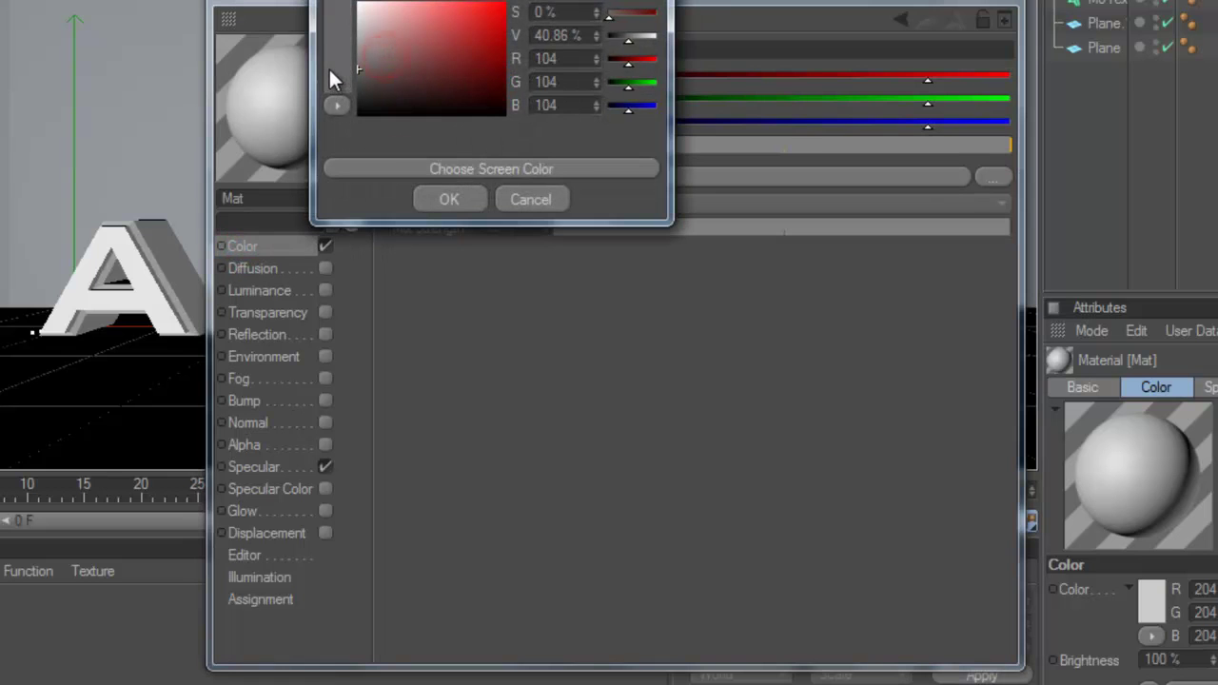
{"action": "left_click", "coordinate": [426, 198]}
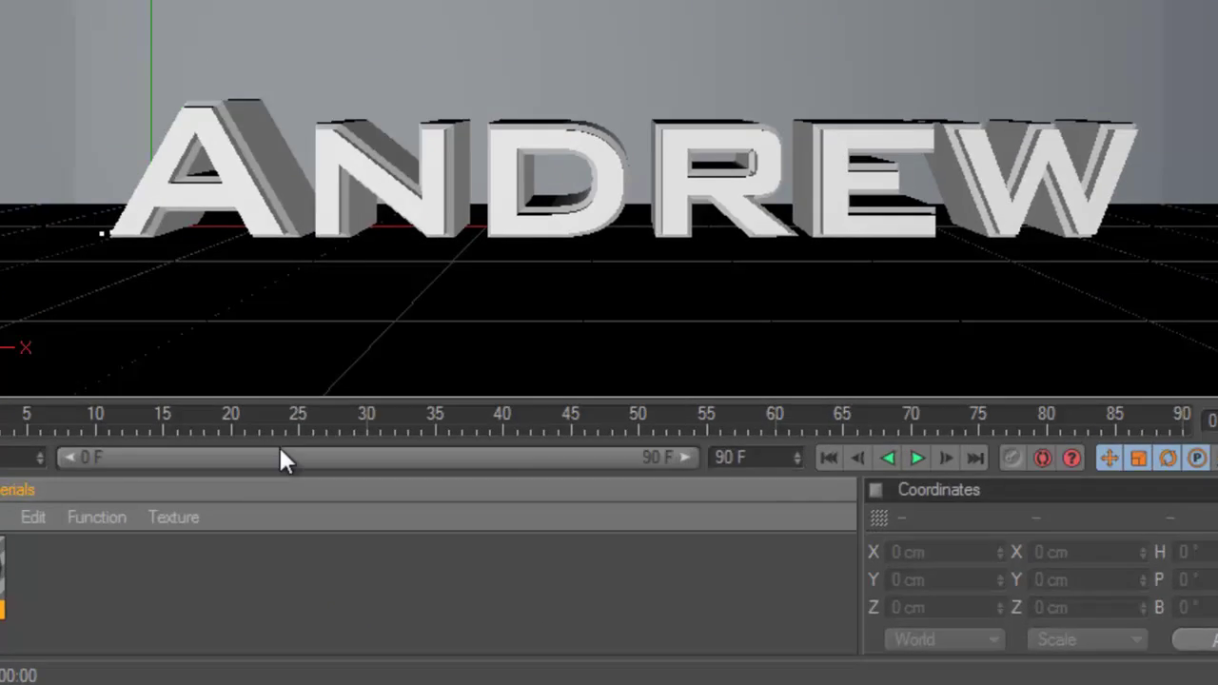
Apply the dark grey material to the back wall plane
{"action": "left_click", "coordinate": [422, 413]}
{"action": "left_click", "coordinate": [157, 395]}
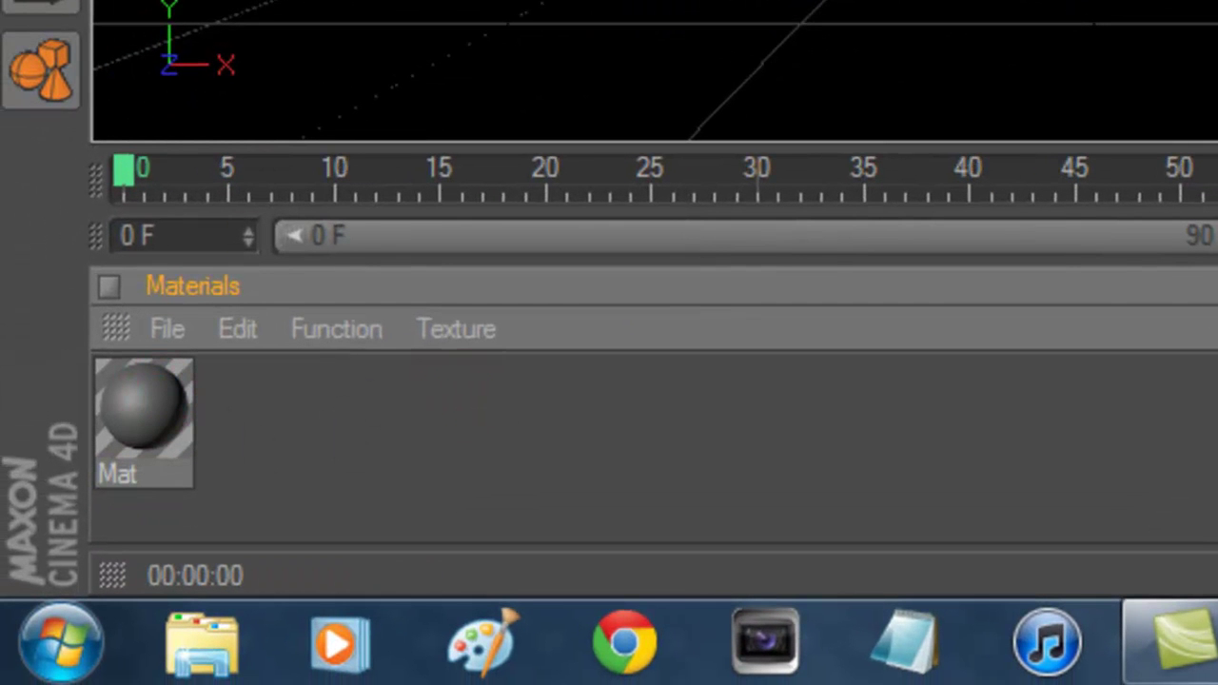
{"action": "left_click", "coordinate": [334, 447]}
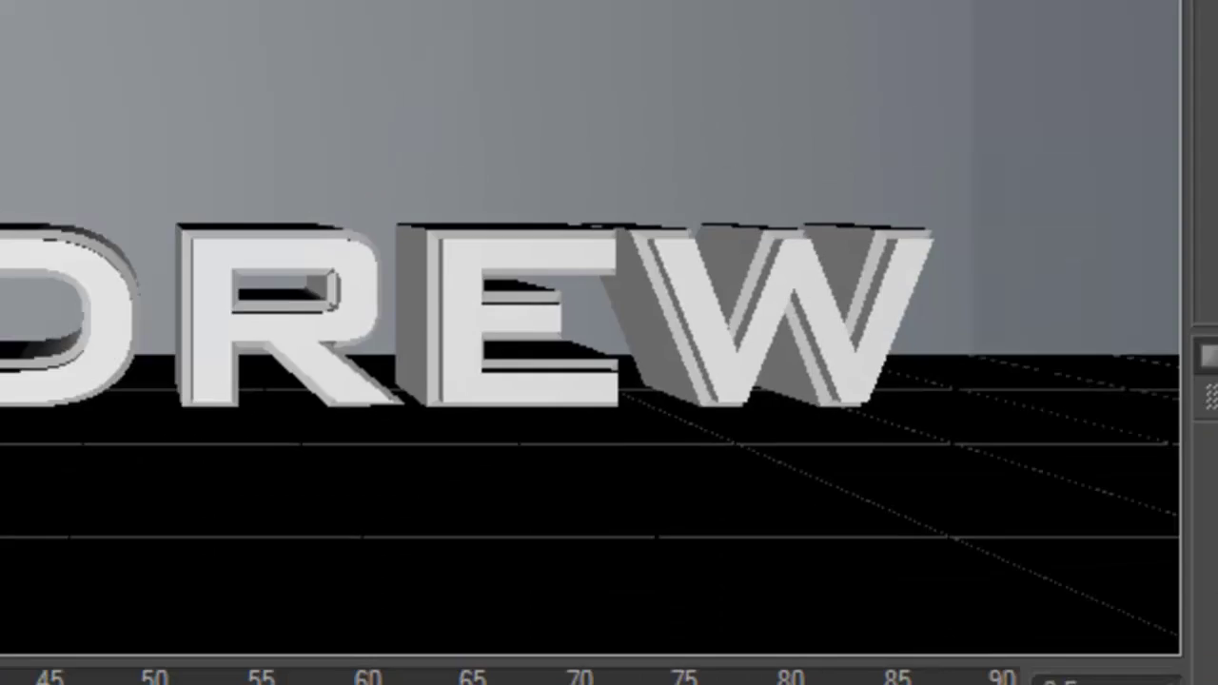
{"action": "left_click_drag", "start_coordinate": [680, 599], "coordinate": [518, 231]}
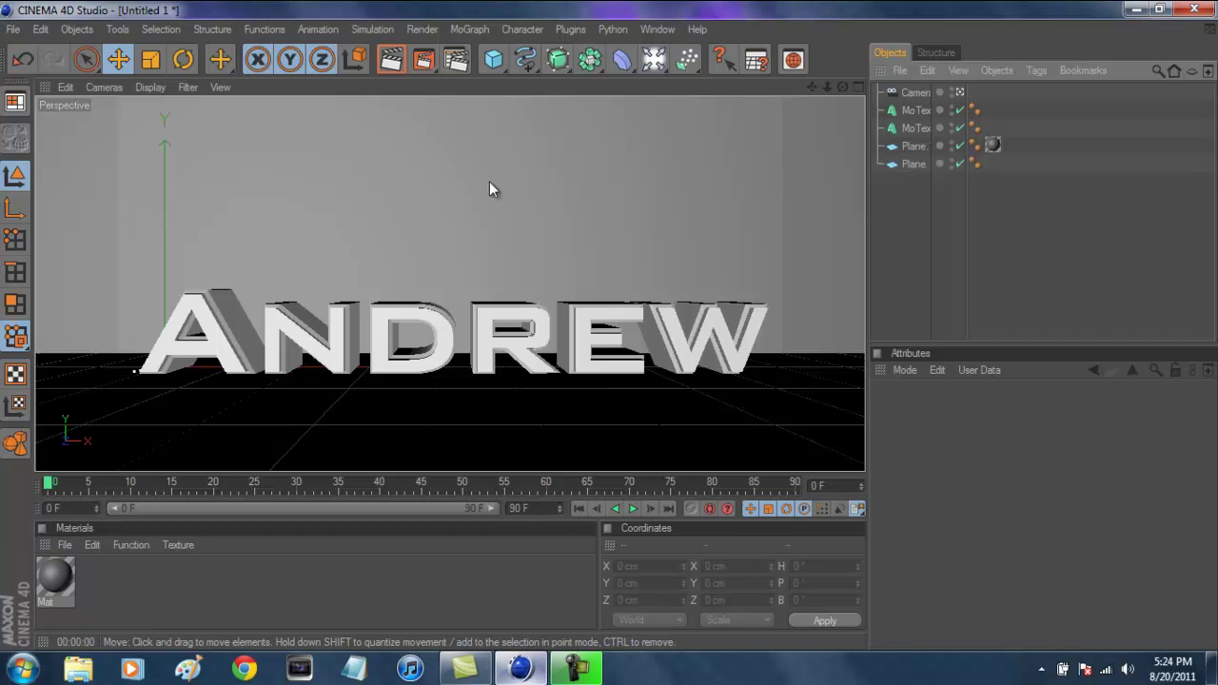
Duplicate the dark grey material
{"action": "left_click", "coordinate": [123, 597]}
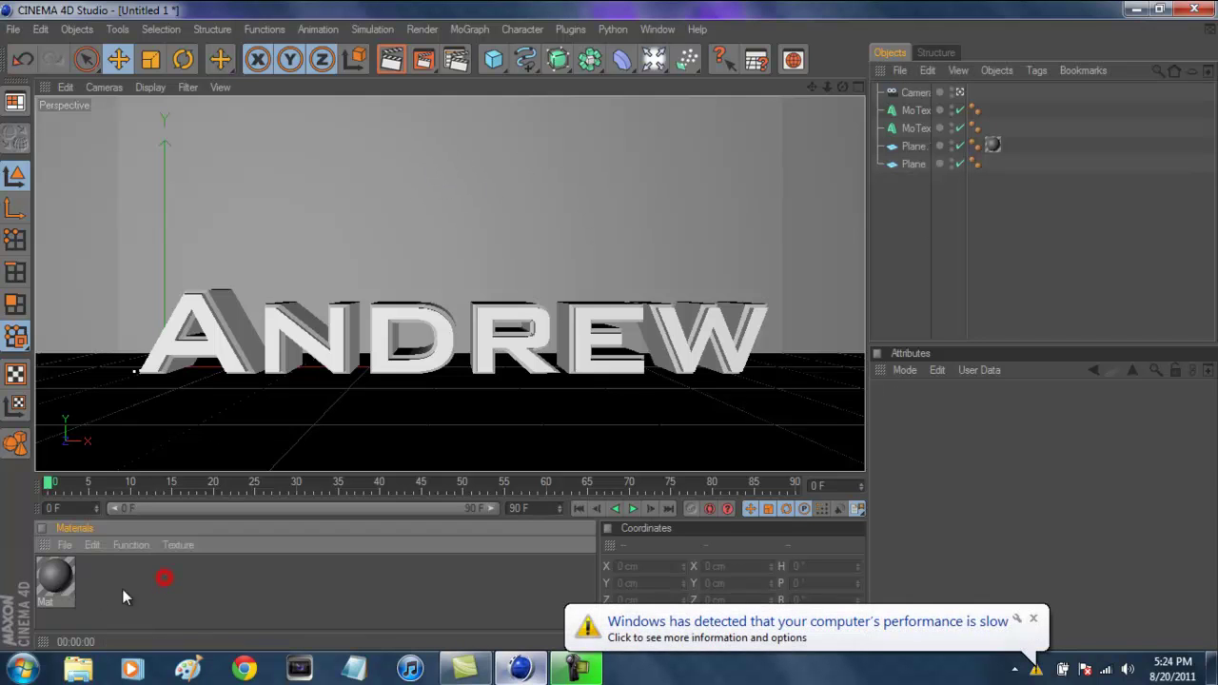
{"action": "left_click", "coordinate": [65, 586]}
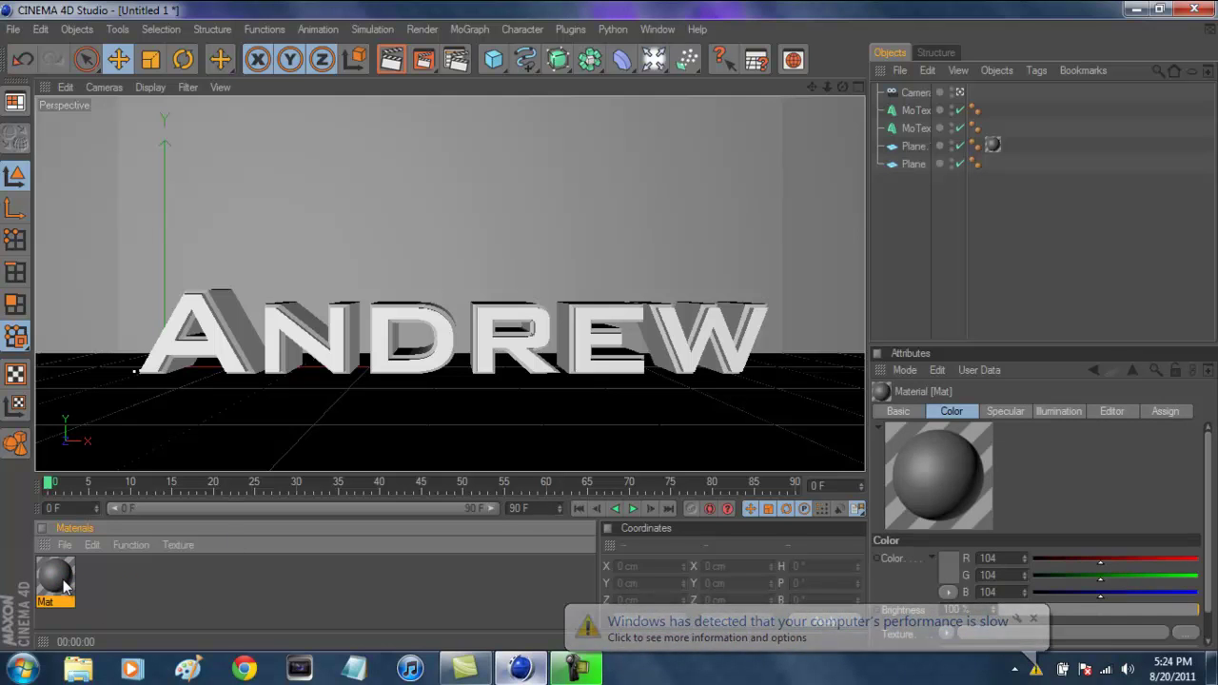
{"action": "double_click", "coordinate": [161, 591]}
{"action": "left_click", "coordinate": [161, 591]}
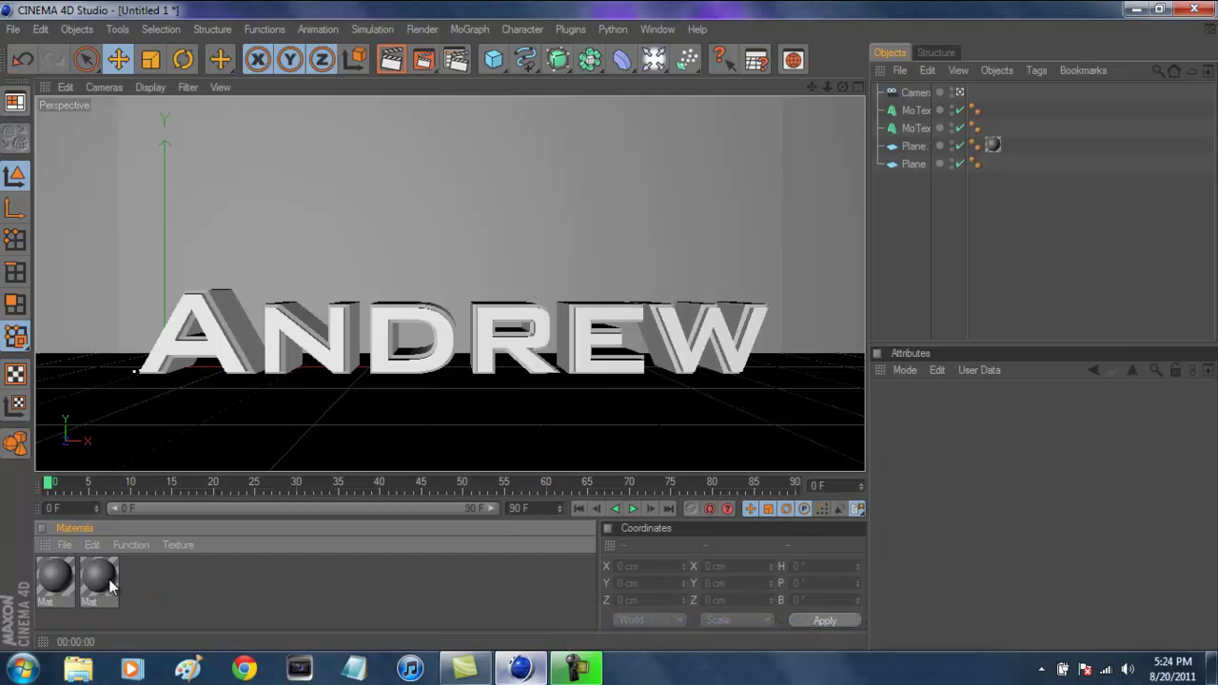
Enable Reflection on the duplicated material with its brightness at 15 %, and close the Material Editor
{"action": "double_click", "coordinate": [101, 579]}
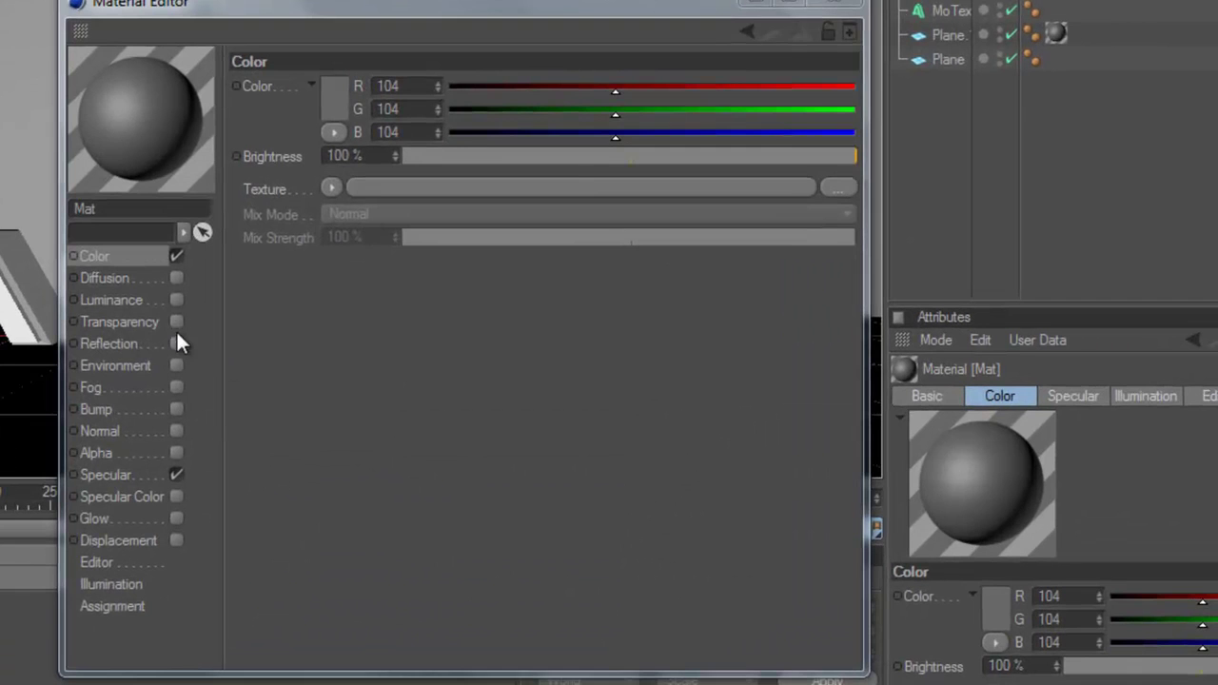
{"action": "left_click", "coordinate": [176, 344]}
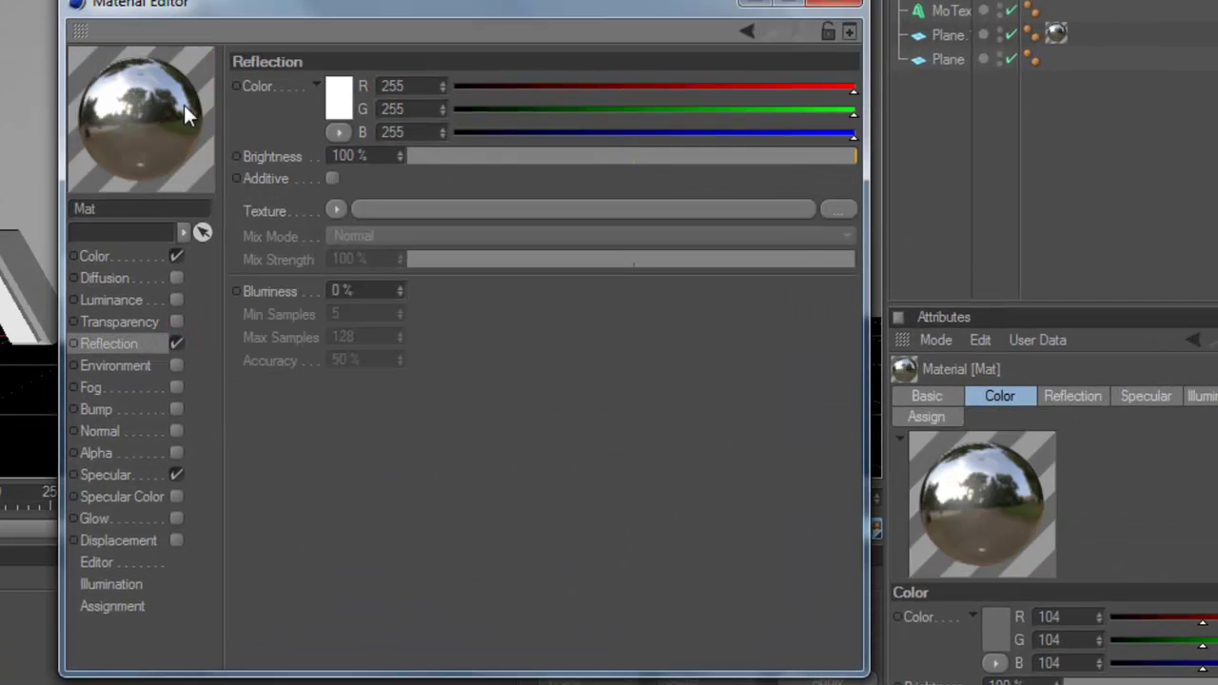
{"action": "left_click", "coordinate": [445, 156]}
{"action": "left_click_drag", "start_coordinate": [446, 158], "coordinate": [474, 157]}
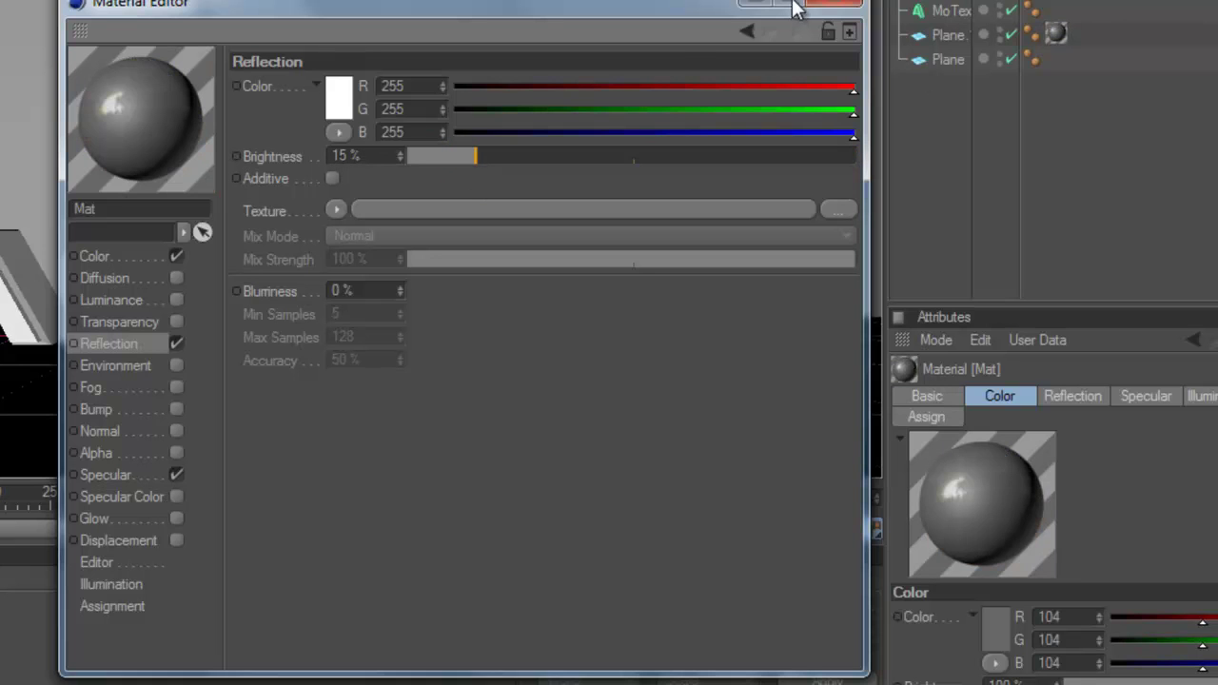
{"action": "left_click", "coordinate": [829, 5]}
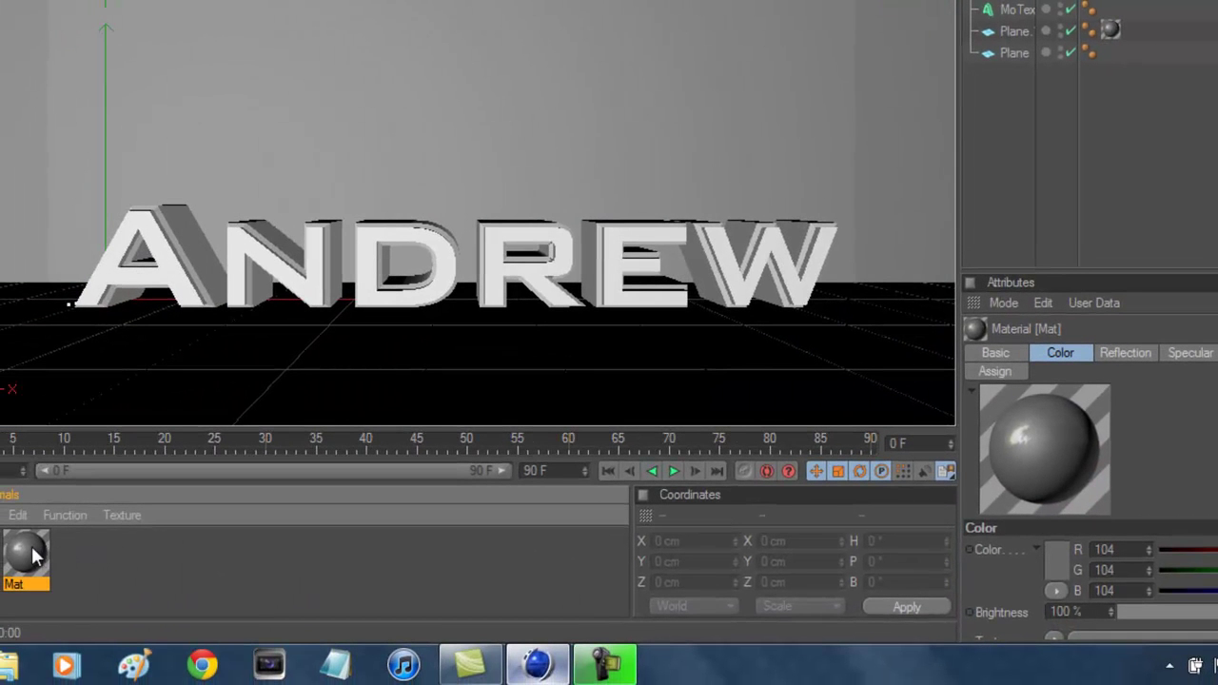
Apply the reflective material to the floor plane and render the view as a preview
{"action": "left_click_drag", "start_coordinate": [187, 592], "coordinate": [1013, 295]}
{"action": "left_click_drag", "start_coordinate": [1031, 63], "coordinate": [1021, 54]}
{"action": "left_click", "coordinate": [1053, 180]}
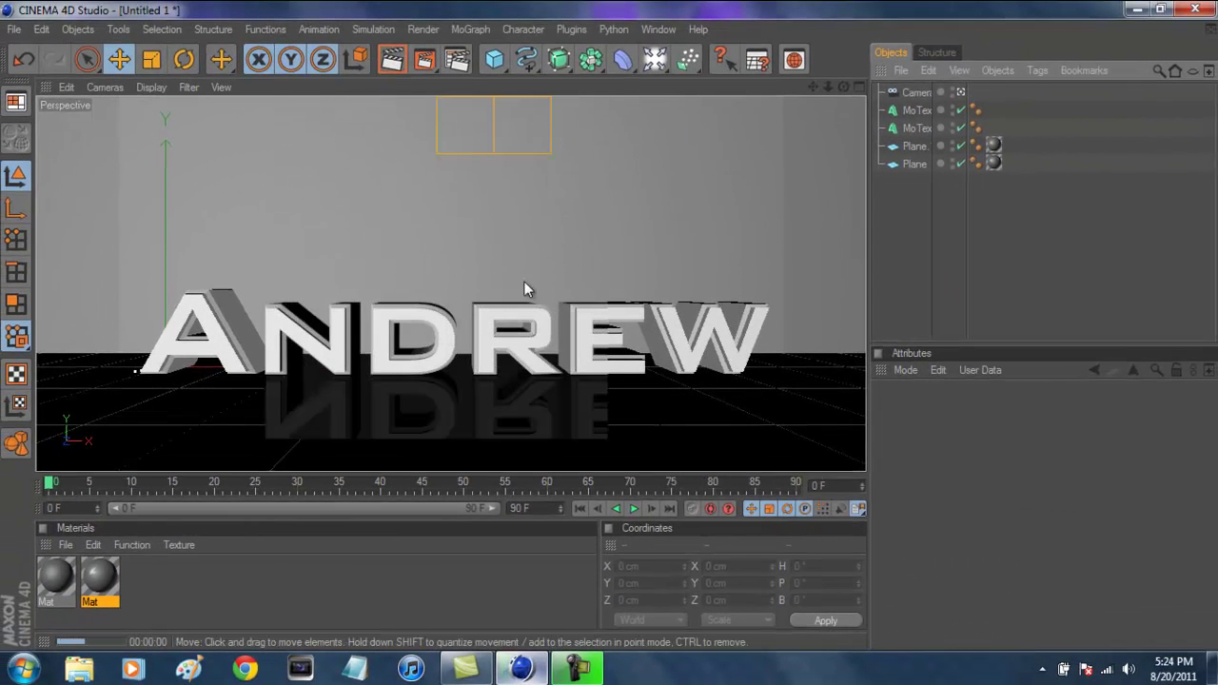
{"action": "left_click", "coordinate": [1001, 207]}
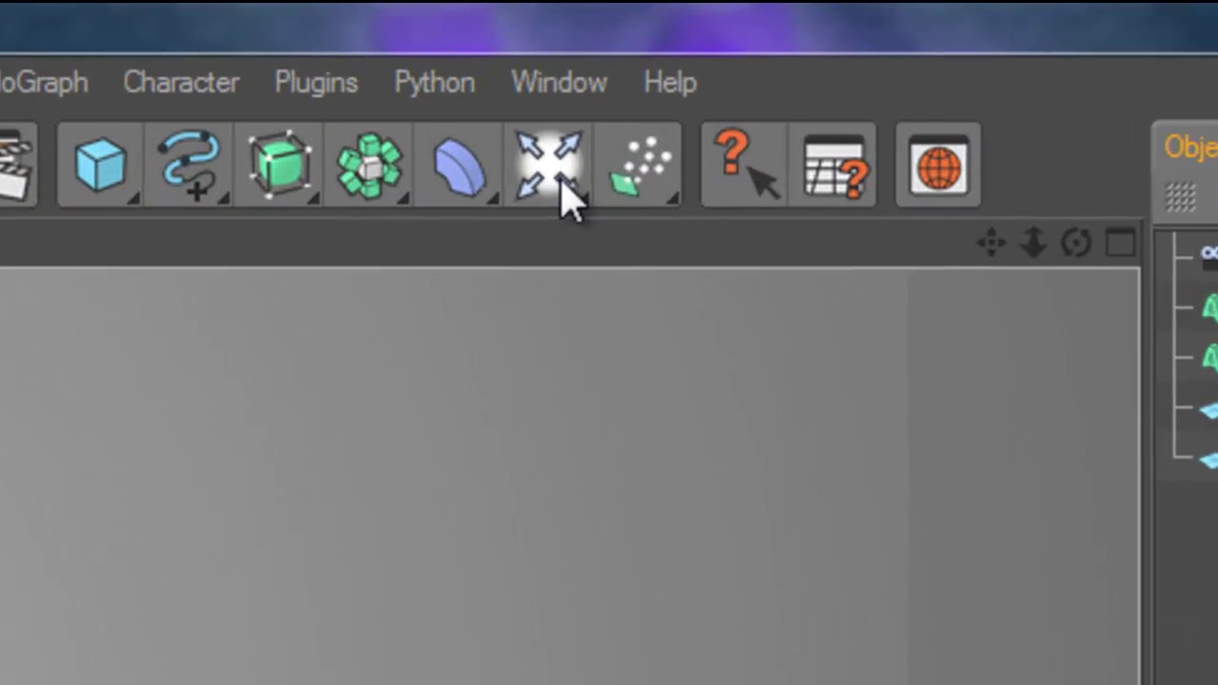
Add an Omni light and move it to about 436 cm on X and -404 cm on Z, in front of the name text
{"action": "left_click", "coordinate": [659, 65]}
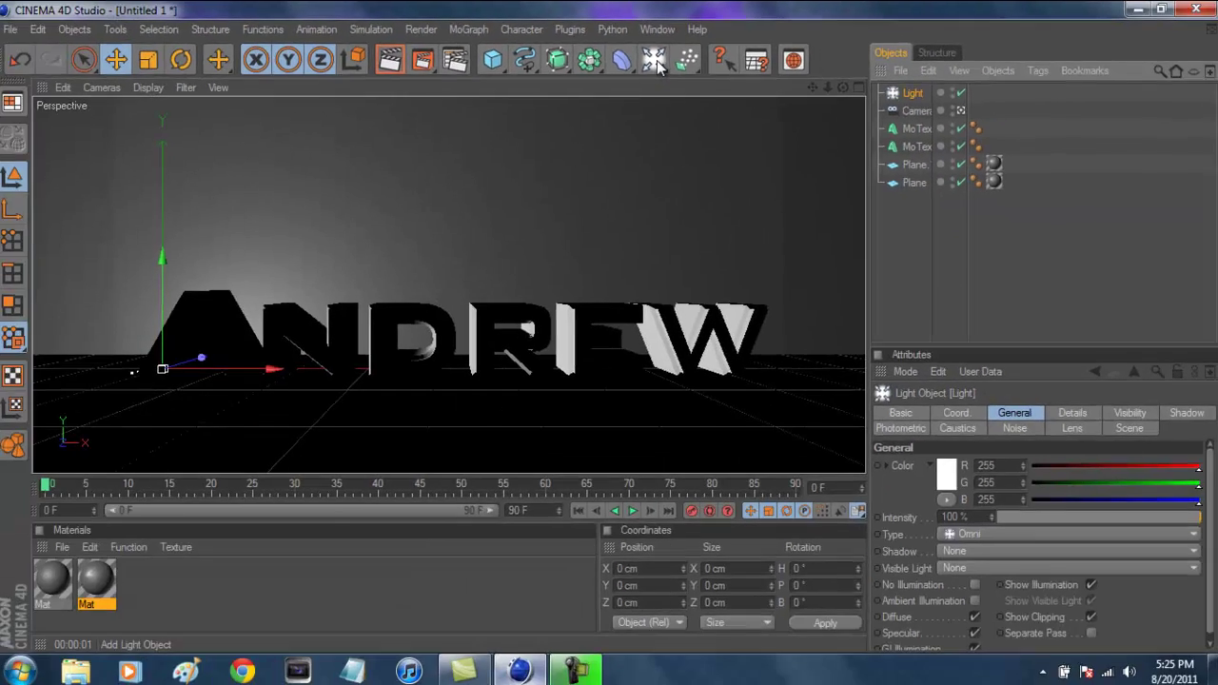
{"action": "left_click_drag", "start_coordinate": [284, 362], "coordinate": [580, 367]}
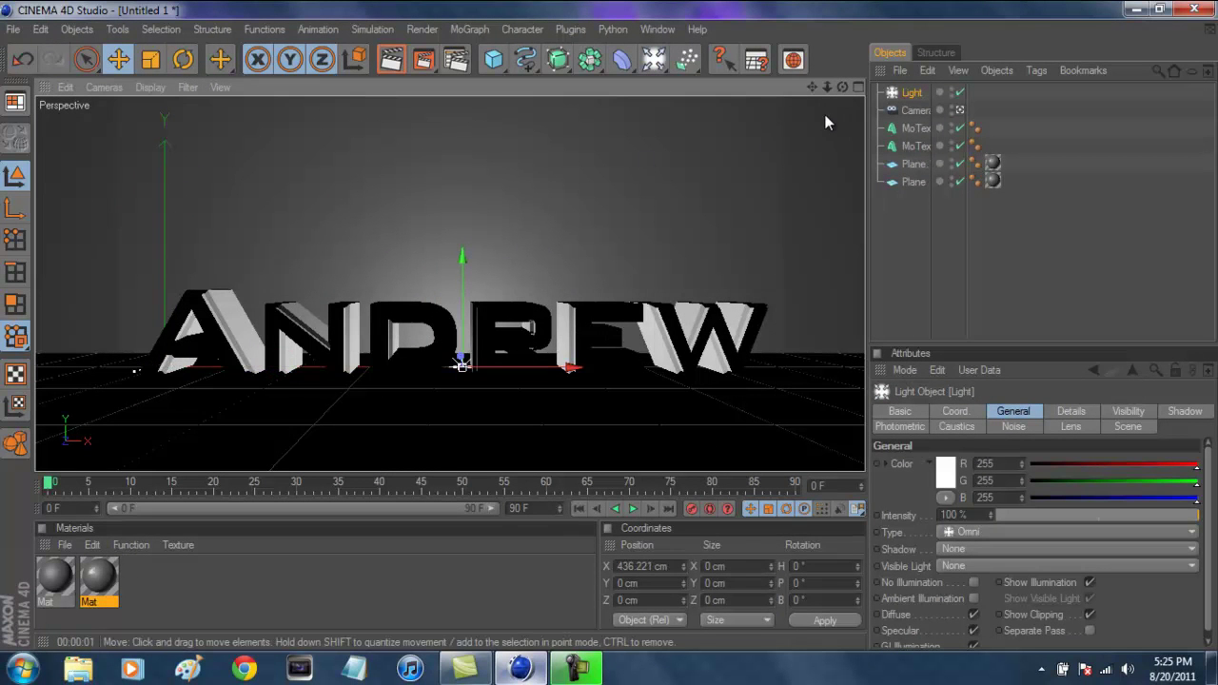
{"action": "mouse_move", "coordinate": [611, 323]}
{"action": "left_mouse_down", "text": "alt"}
{"action": "mouse_move", "coordinate": [578, 320]}
{"action": "mouse_move", "coordinate": [610, 336]}
{"action": "left_mouse_up", "text": "alt"}
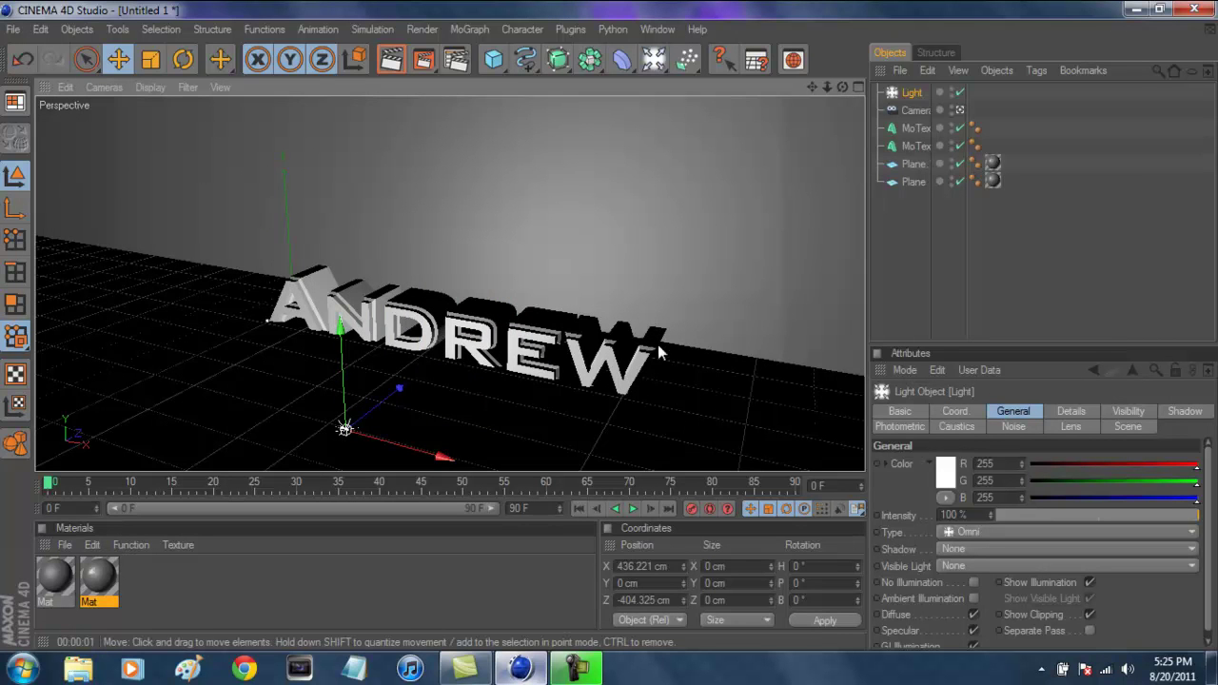
Raise the light to about 257 cm on Y and shift it along Z toward the name text
{"action": "left_click_drag", "start_coordinate": [347, 350], "coordinate": [612, 331]}
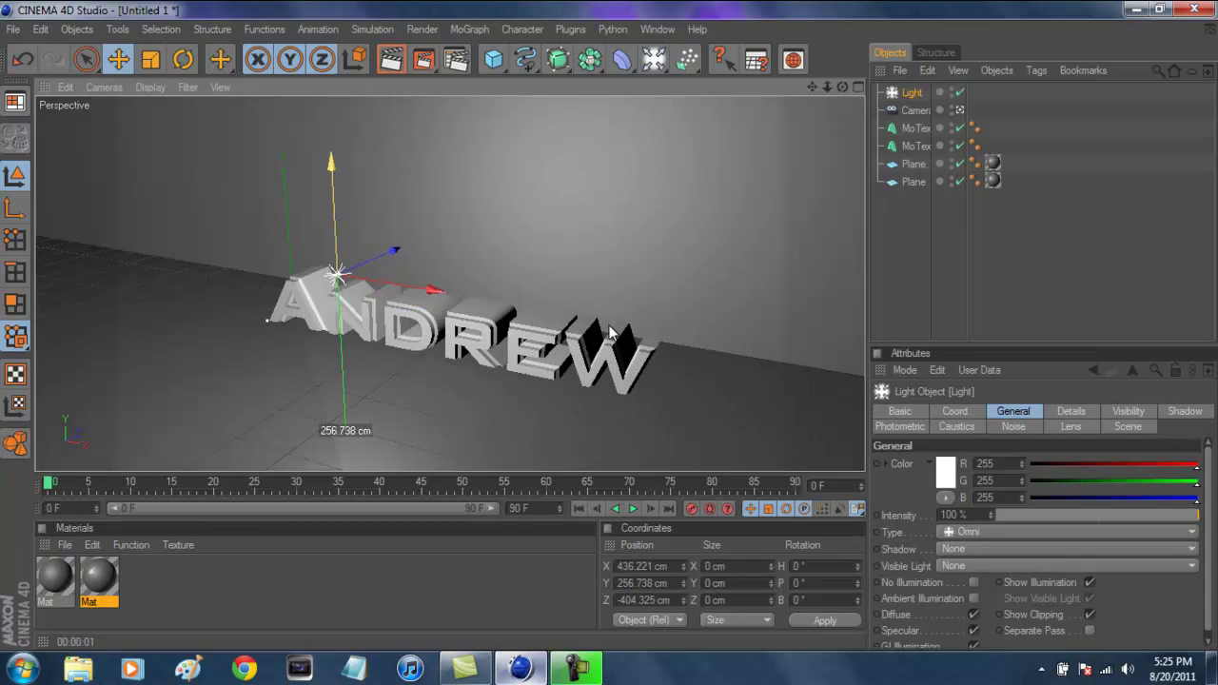
{"action": "left_click_drag", "start_coordinate": [408, 250], "coordinate": [391, 226]}
{"action": "left_click", "coordinate": [989, 248]}
Return the scene camera's heading and pitch rotation to 0° and apply them
{"action": "left_click", "coordinate": [914, 111]}
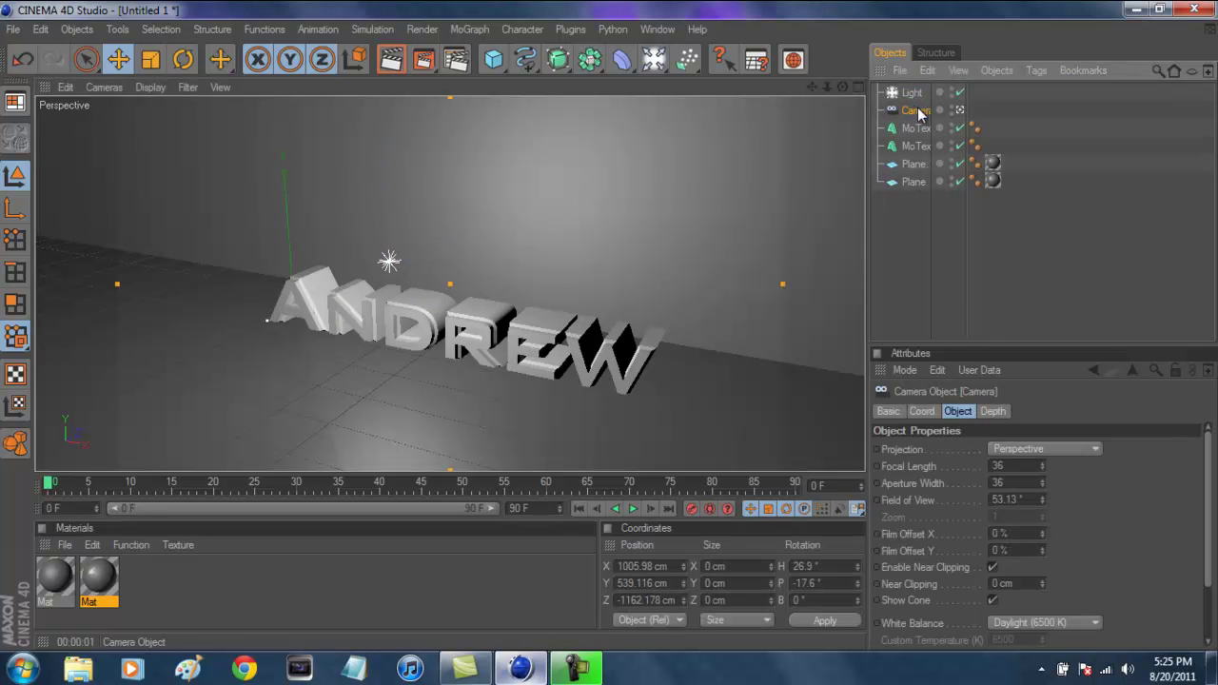
{"action": "left_click", "coordinate": [833, 567]}
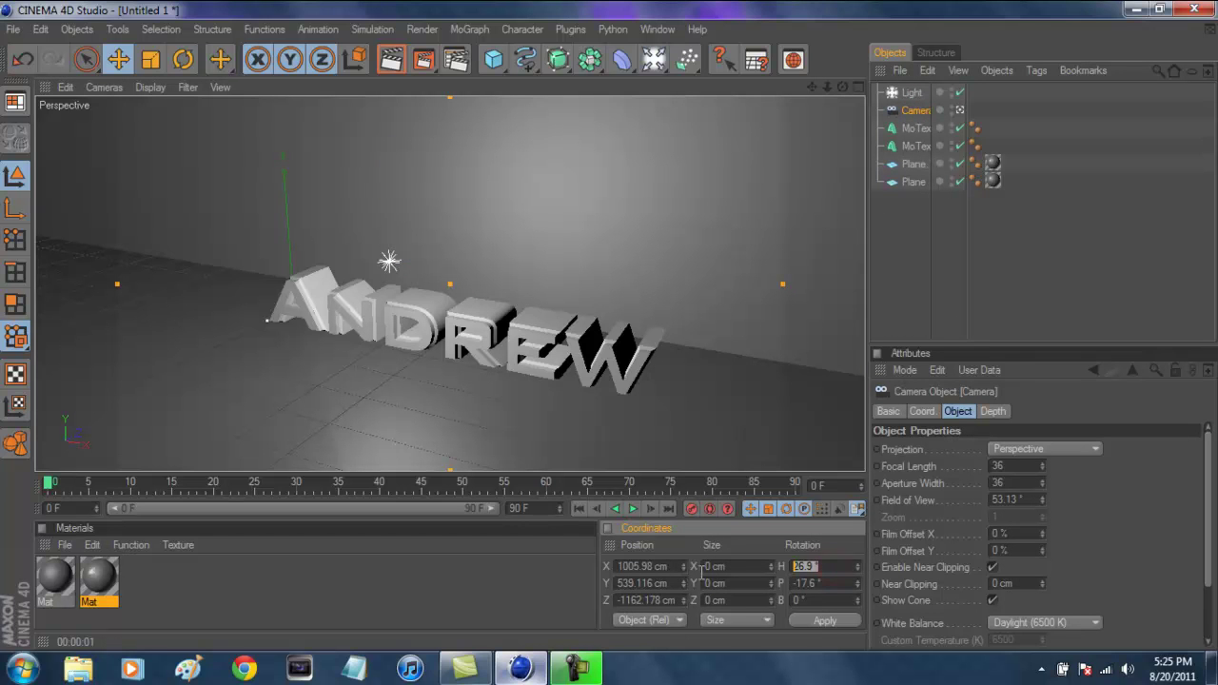
{"action": "left_click", "coordinate": [825, 620]}
Pan the scene camera to centre the name text, then render a preview of the lit scene
{"action": "mouse_move", "coordinate": [814, 85]}
{"action": "left_mouse_down"}
{"action": "mouse_move", "coordinate": [621, 327]}
{"action": "mouse_move", "coordinate": [623, 341]}
{"action": "mouse_move", "coordinate": [609, 314]}
{"action": "mouse_move", "coordinate": [609, 325]}
{"action": "mouse_move", "coordinate": [814, 85]}
{"action": "left_mouse_up"}
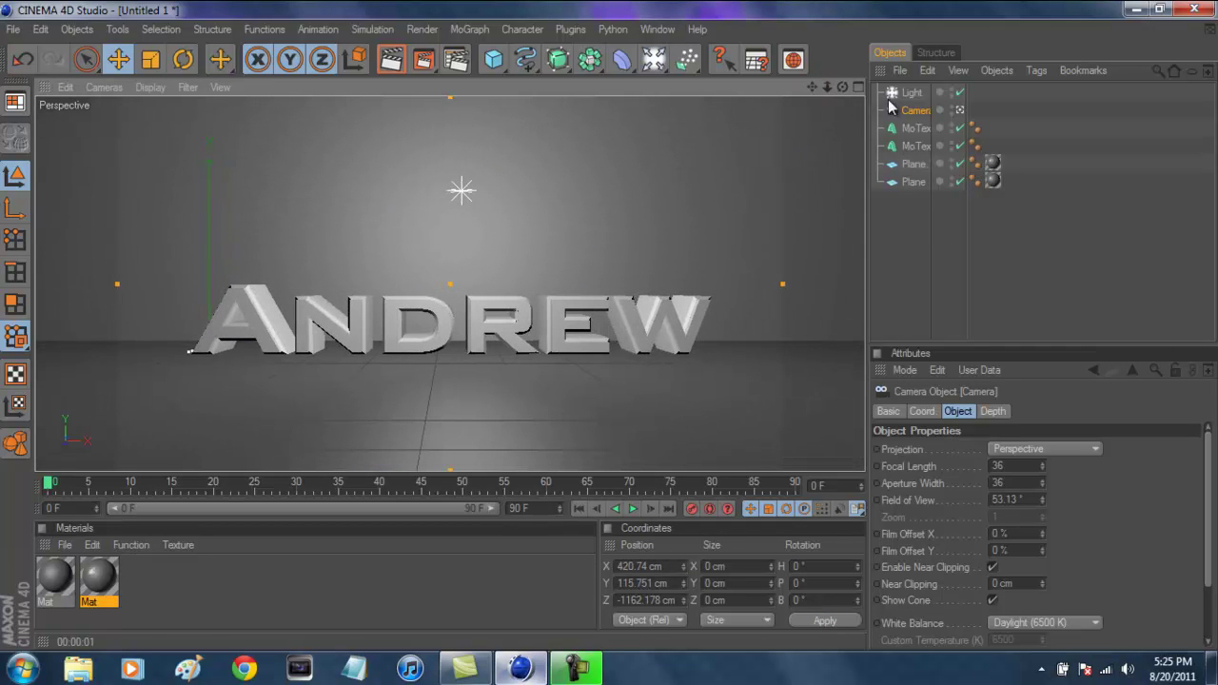
{"action": "left_click", "coordinate": [391, 59]}
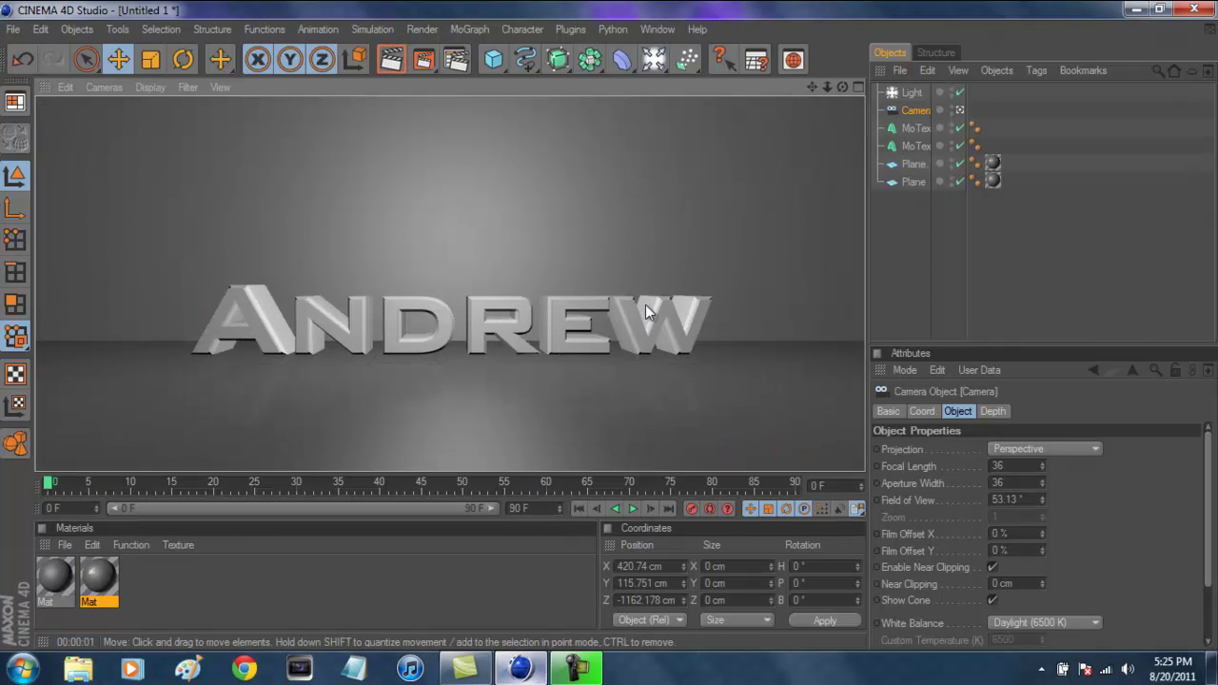
{"action": "left_click", "coordinate": [928, 249]}
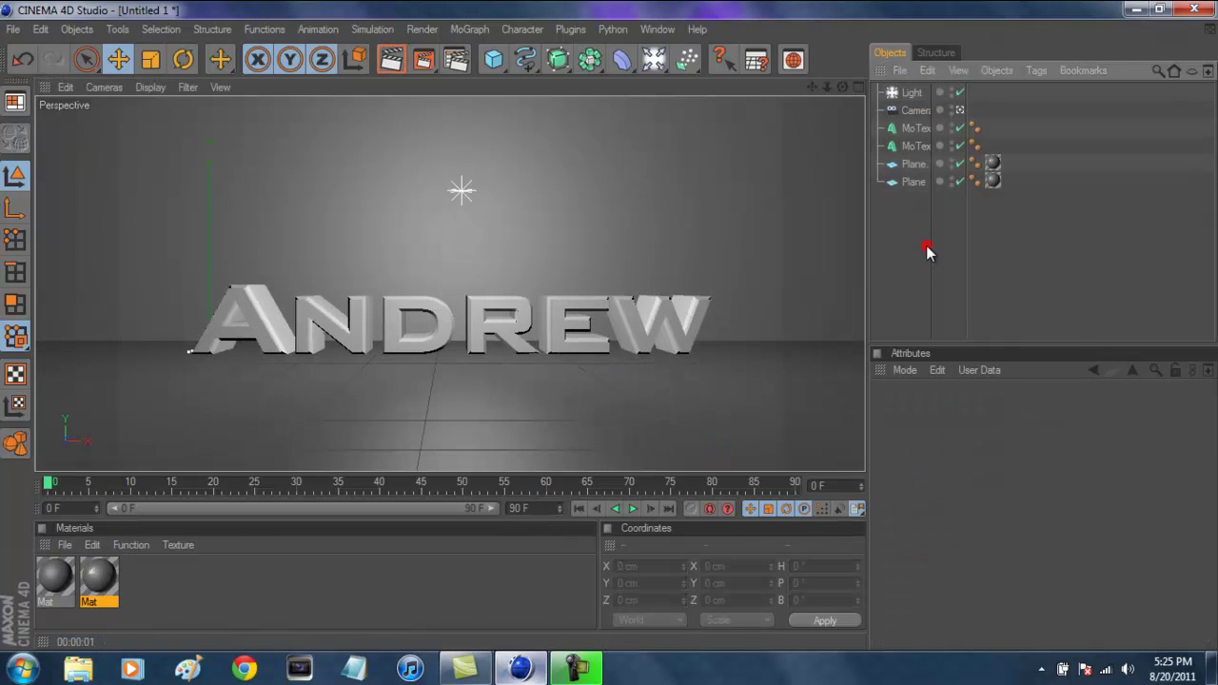
Set the light's shadow type to Shadow Maps (Soft) and render a preview of the name text
{"action": "left_click", "coordinate": [910, 95]}
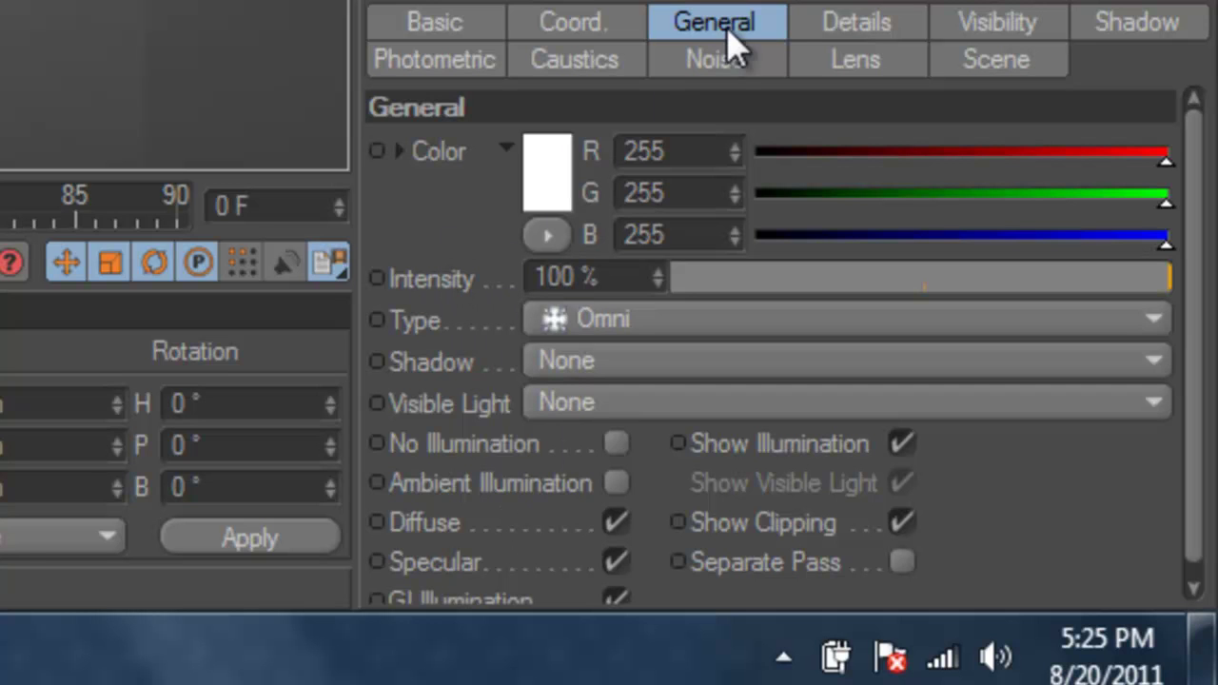
{"action": "left_click", "coordinate": [552, 366]}
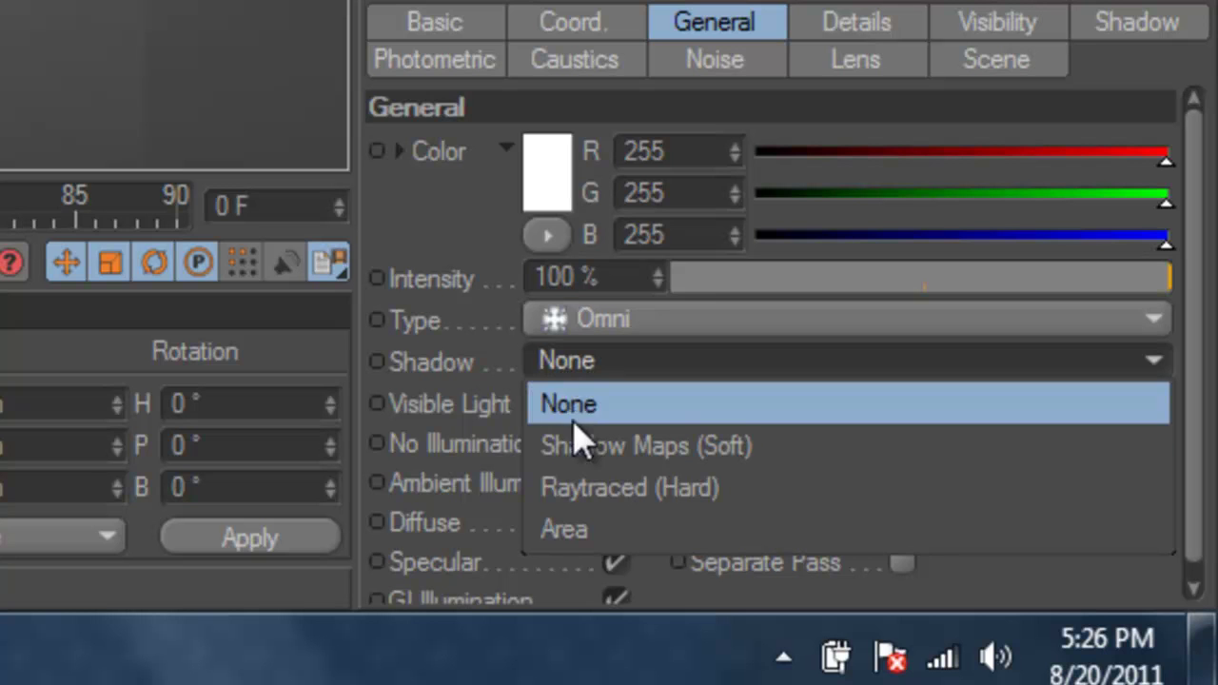
{"action": "left_click", "coordinate": [577, 445]}
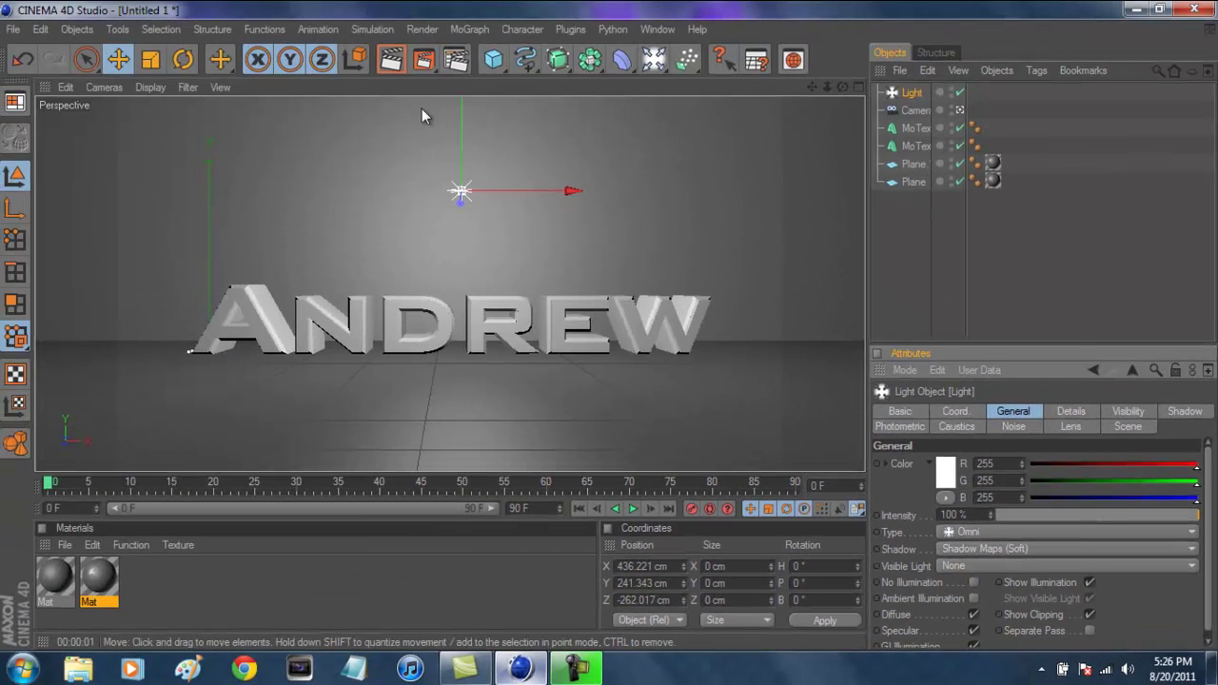
{"action": "left_click", "coordinate": [293, 0]}
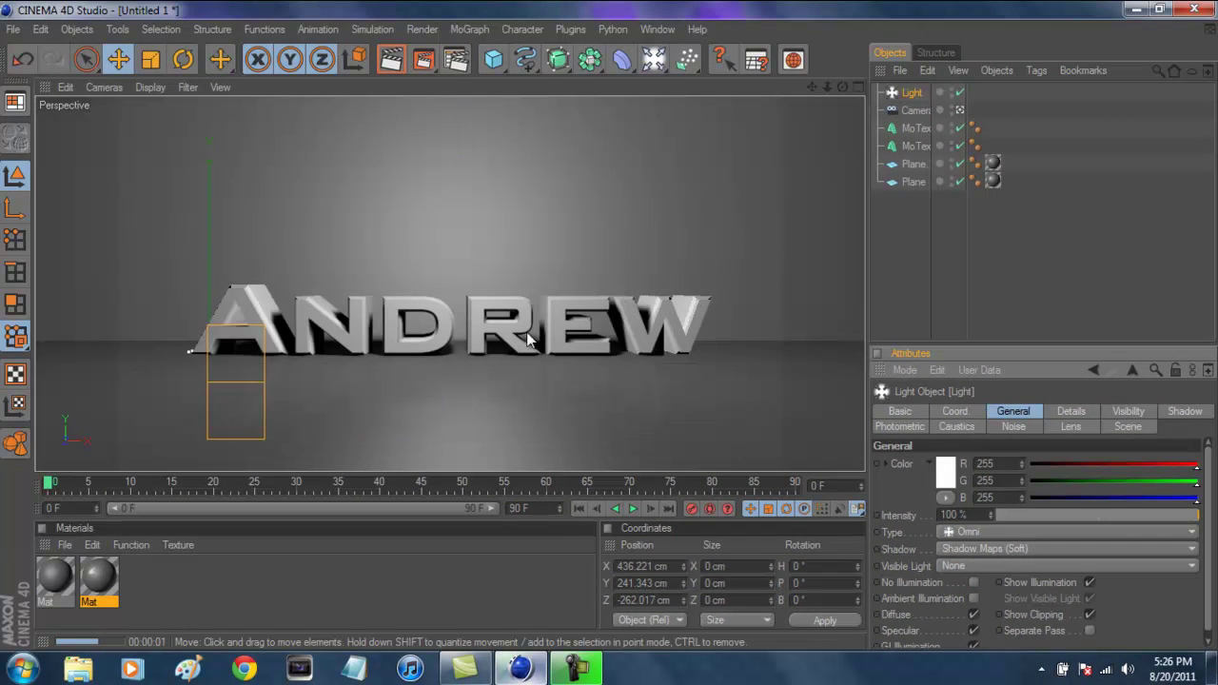
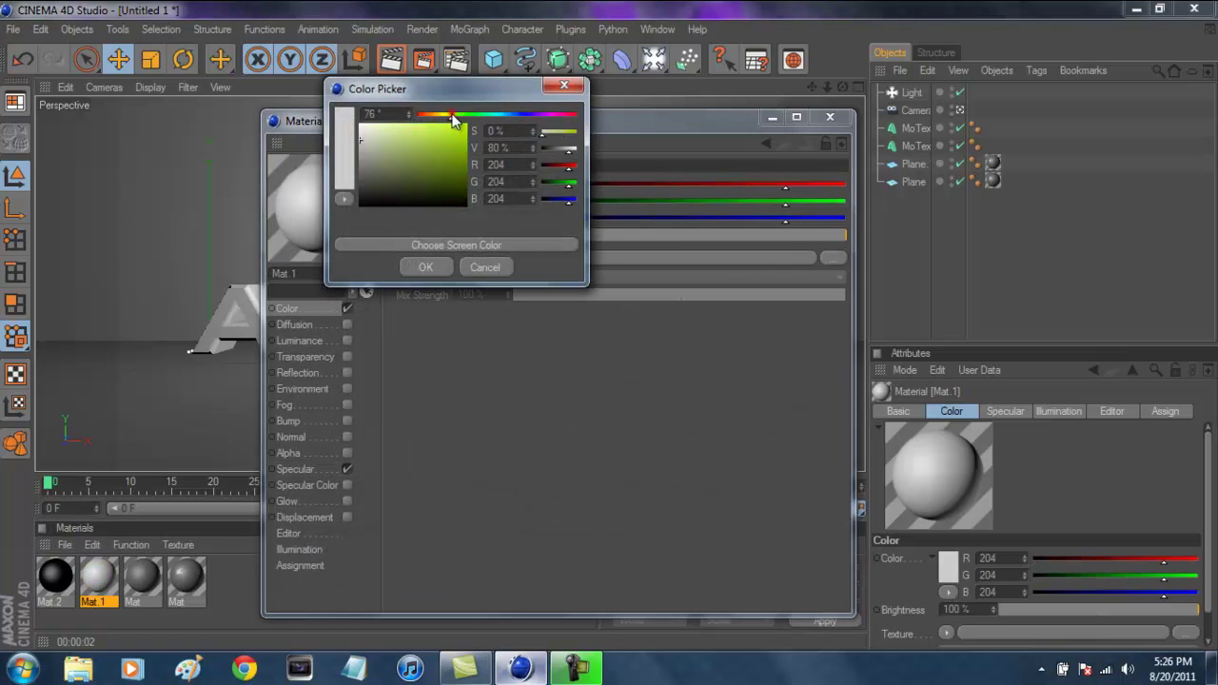
Colour material Mat.1 bright yellow (RGB 255, 246, 0), turn off its specular channel and close the material editor
{"action": "left_click", "coordinate": [449, 137]}
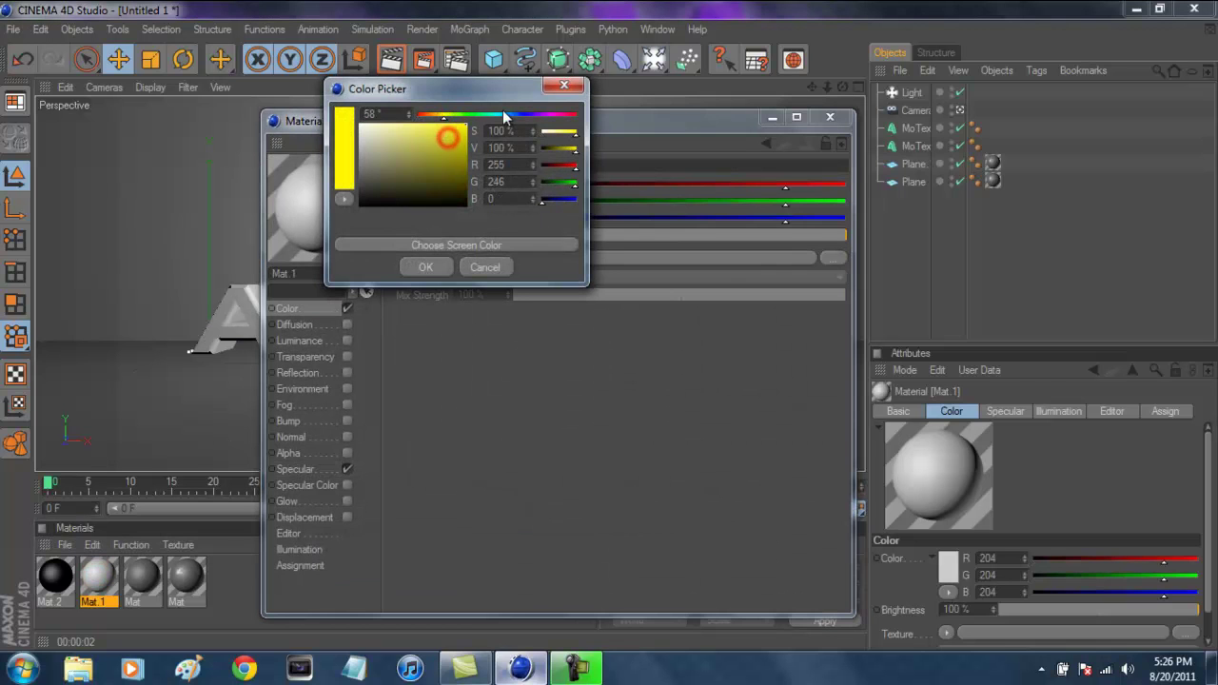
{"action": "left_click", "coordinate": [425, 266]}
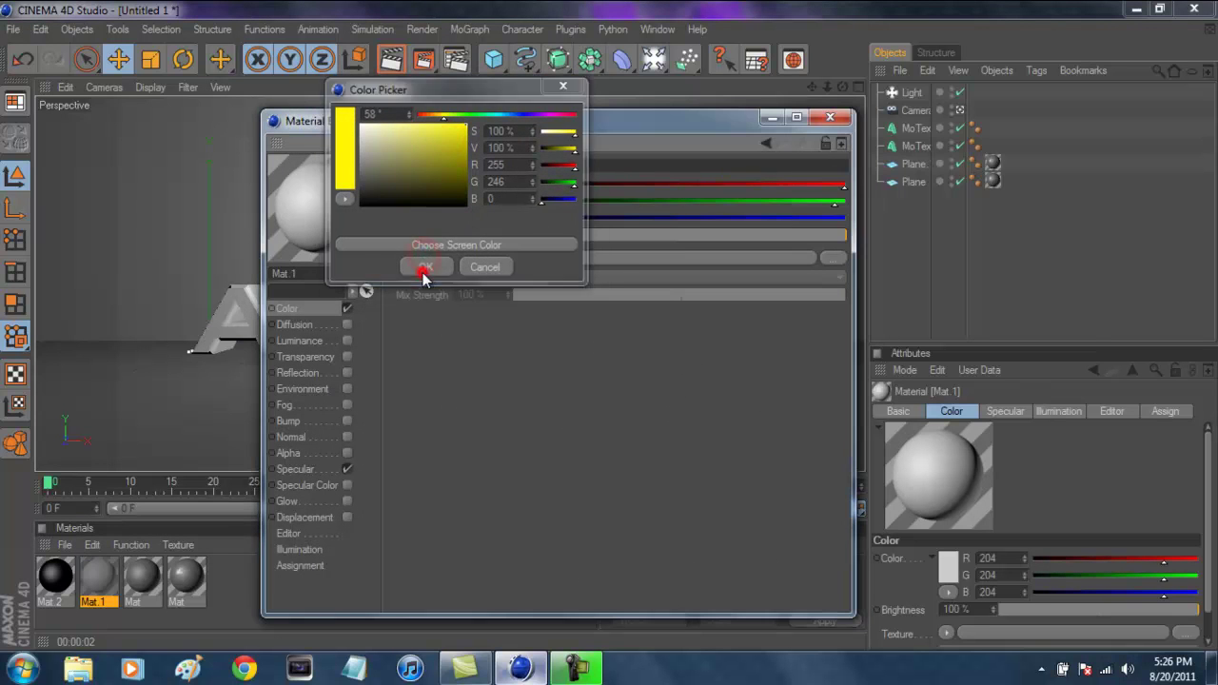
{"action": "left_click", "coordinate": [346, 470]}
{"action": "left_click", "coordinate": [830, 117]}
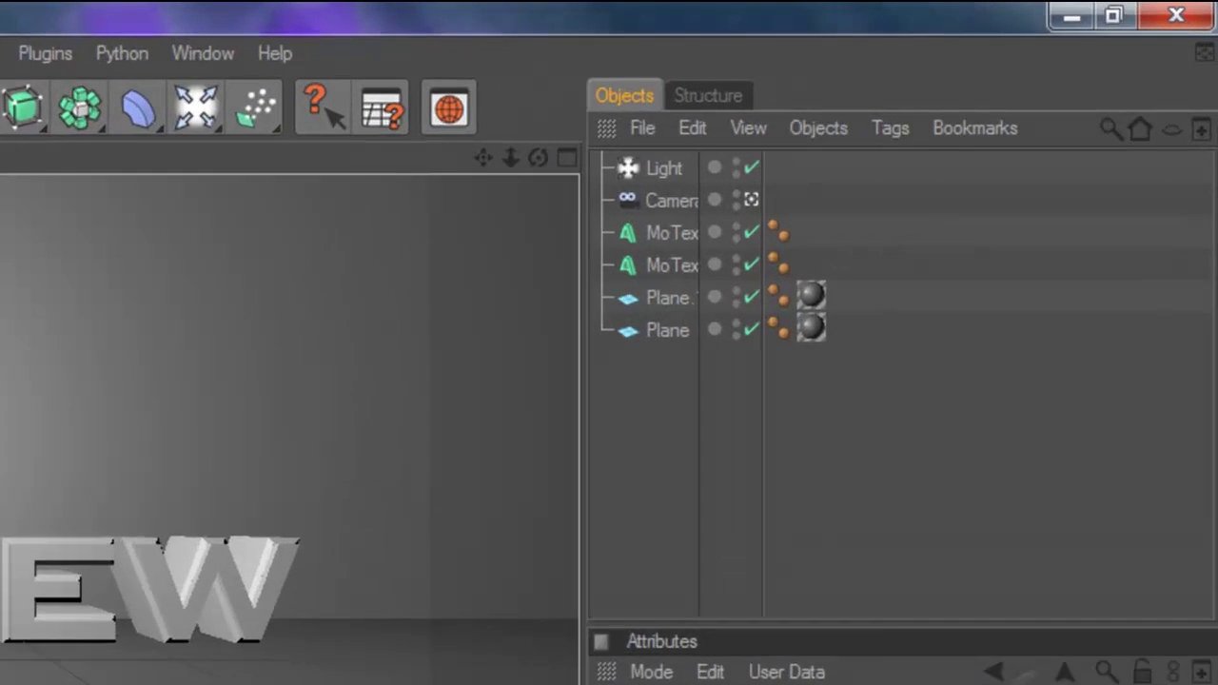
Apply the black material to the lower-listed MoText and the yellow material to the upper-listed one, and render a preview
{"action": "left_click_drag", "start_coordinate": [533, 681], "coordinate": [686, 264]}
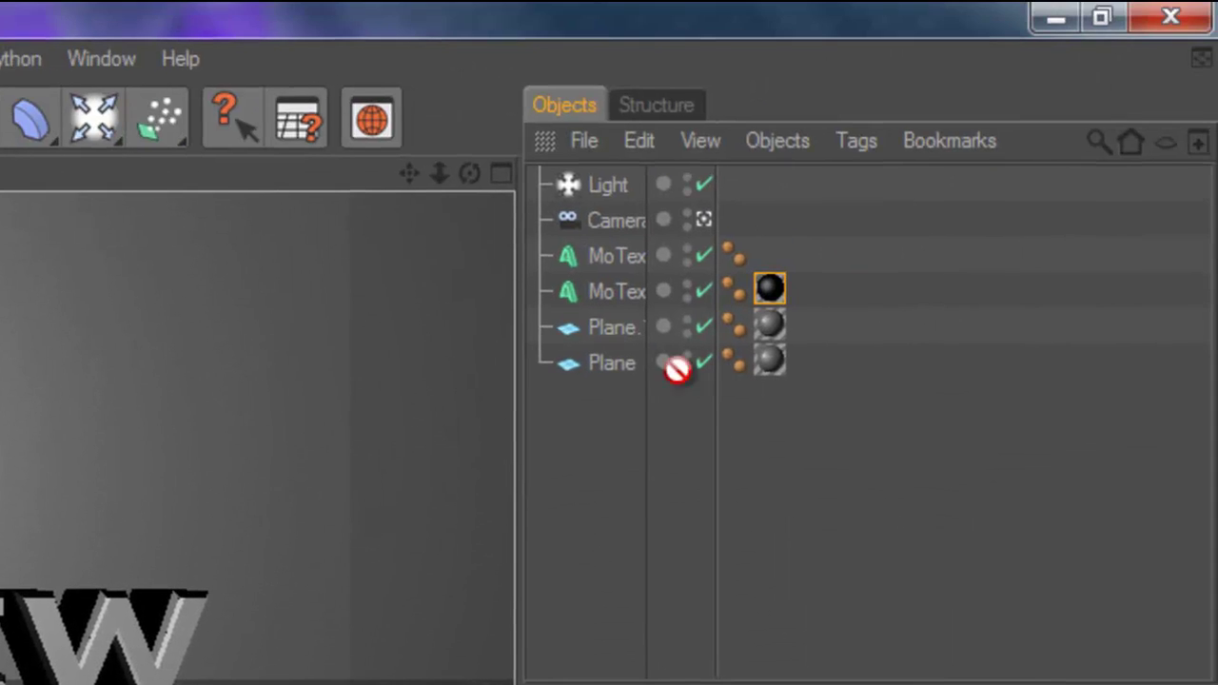
{"action": "left_click_drag", "start_coordinate": [677, 367], "coordinate": [607, 255]}
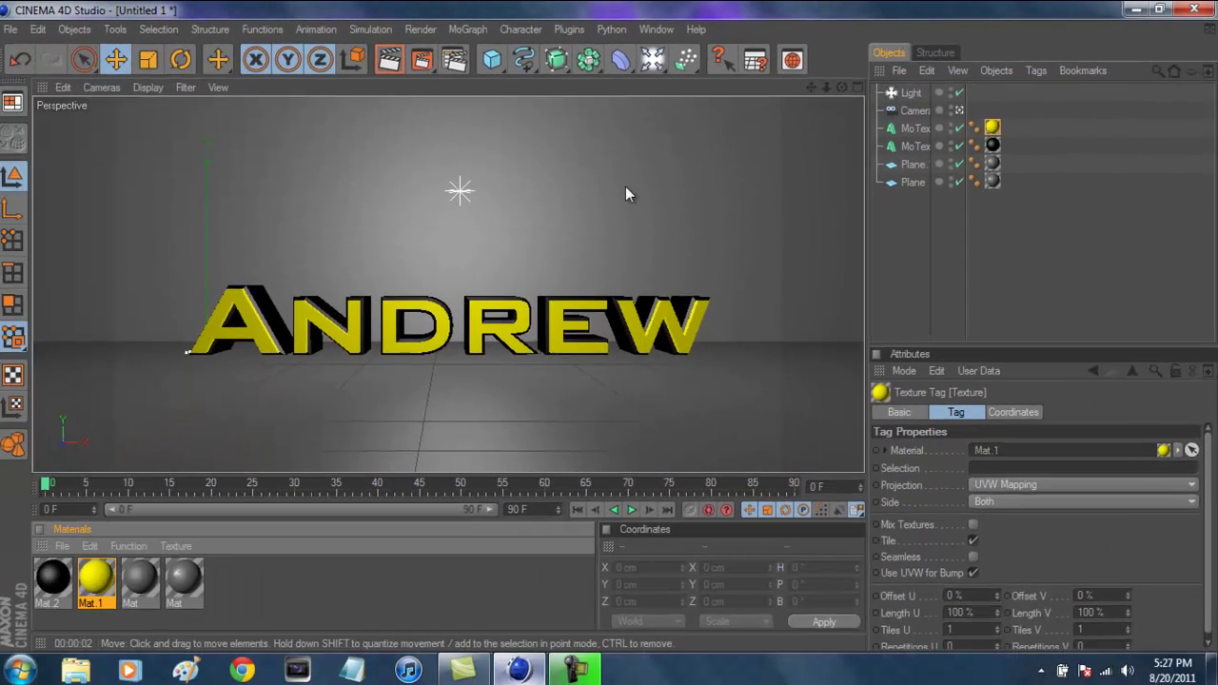
{"action": "left_click", "coordinate": [389, 59]}
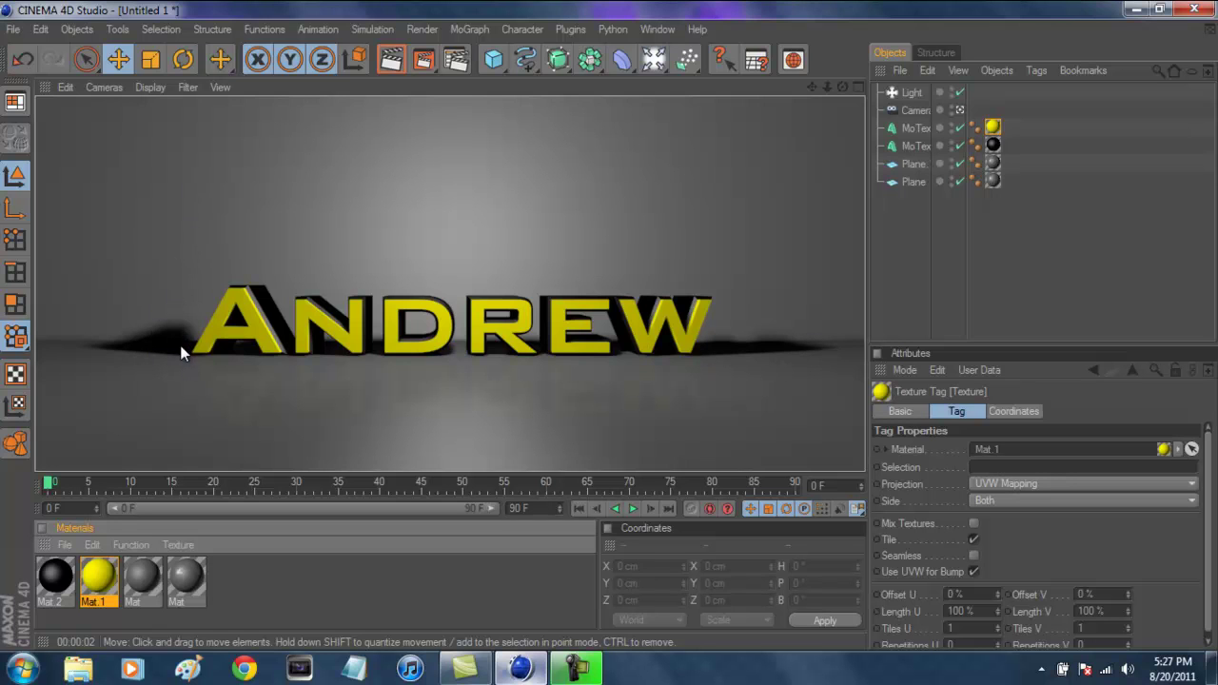
Deselect everything, render the scene to the Picture Viewer and close the viewer once the image is finished
{"action": "left_click", "coordinate": [1008, 238]}
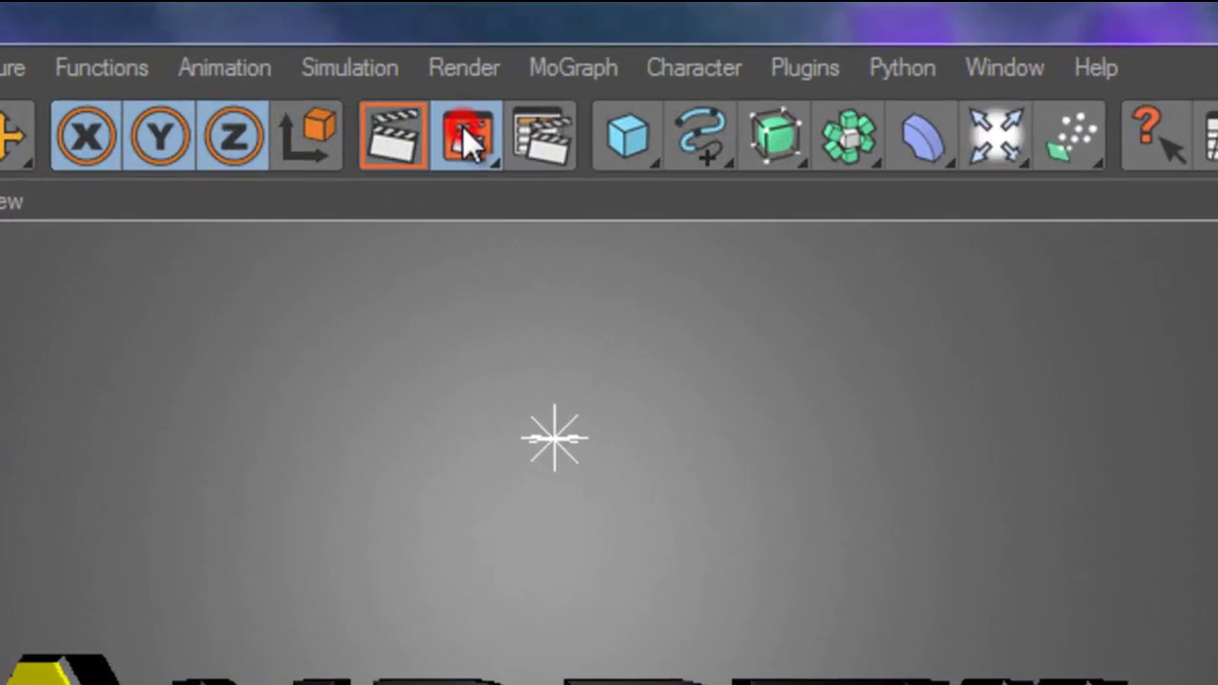
{"action": "left_click", "coordinate": [424, 60]}
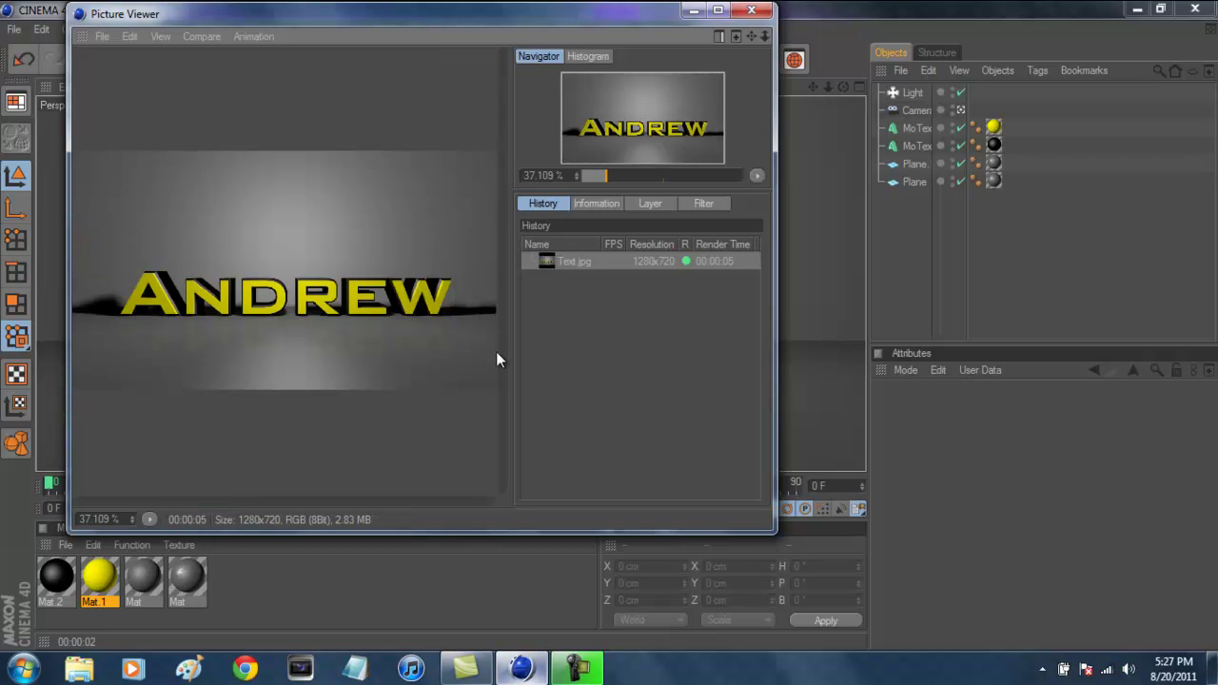
{"action": "left_click", "coordinate": [747, 10]}
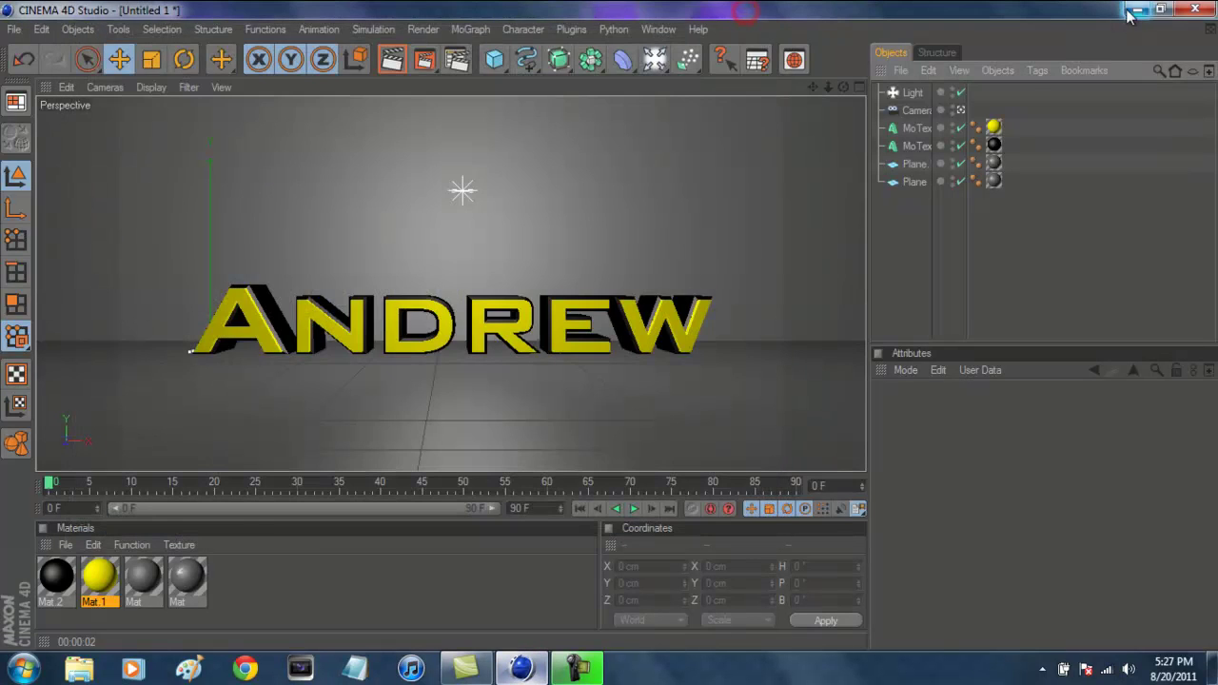
Switch to the desktop, move the rendered Text image to the opposite corner, view it in Windows Photo Viewer and close it
{"action": "left_click", "coordinate": [1133, 10]}
{"action": "left_click_drag", "start_coordinate": [34, 33], "coordinate": [1150, 42]}
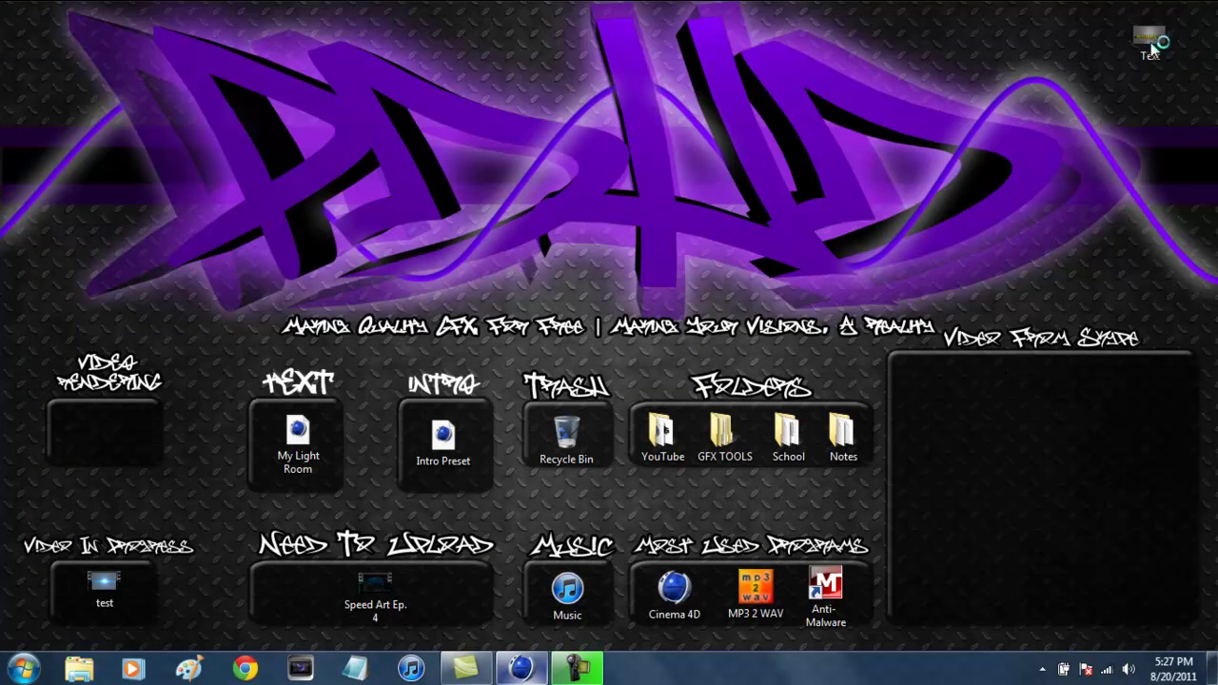
{"action": "double_click", "coordinate": [1151, 41]}
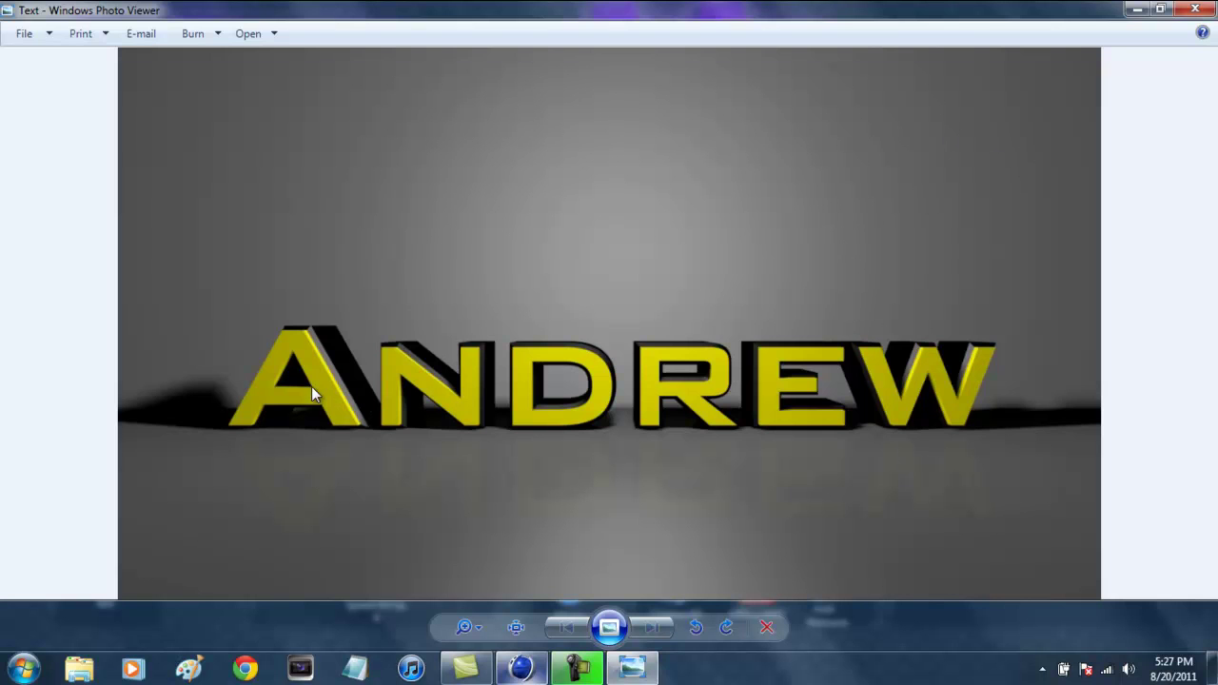
{"action": "left_click", "coordinate": [1196, 9]}
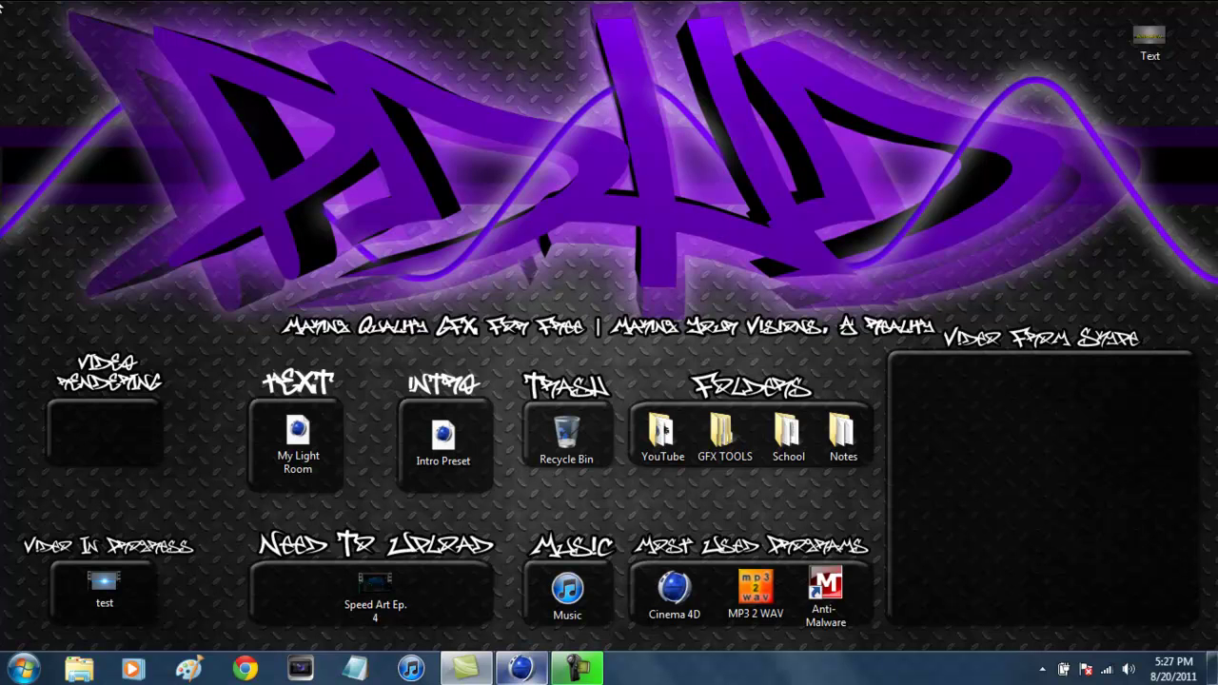
{"action": "left_click_drag", "start_coordinate": [1, 4], "coordinate": [1192, 555]}
{"action": "left_click", "coordinate": [1193, 555]}
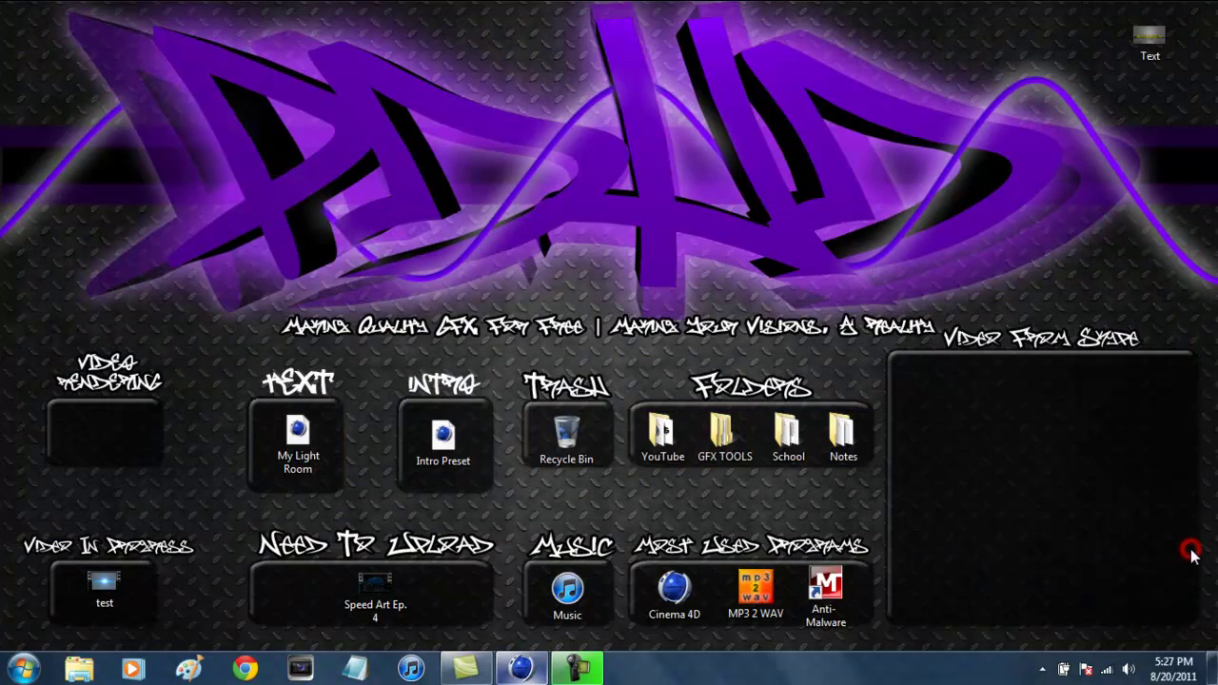